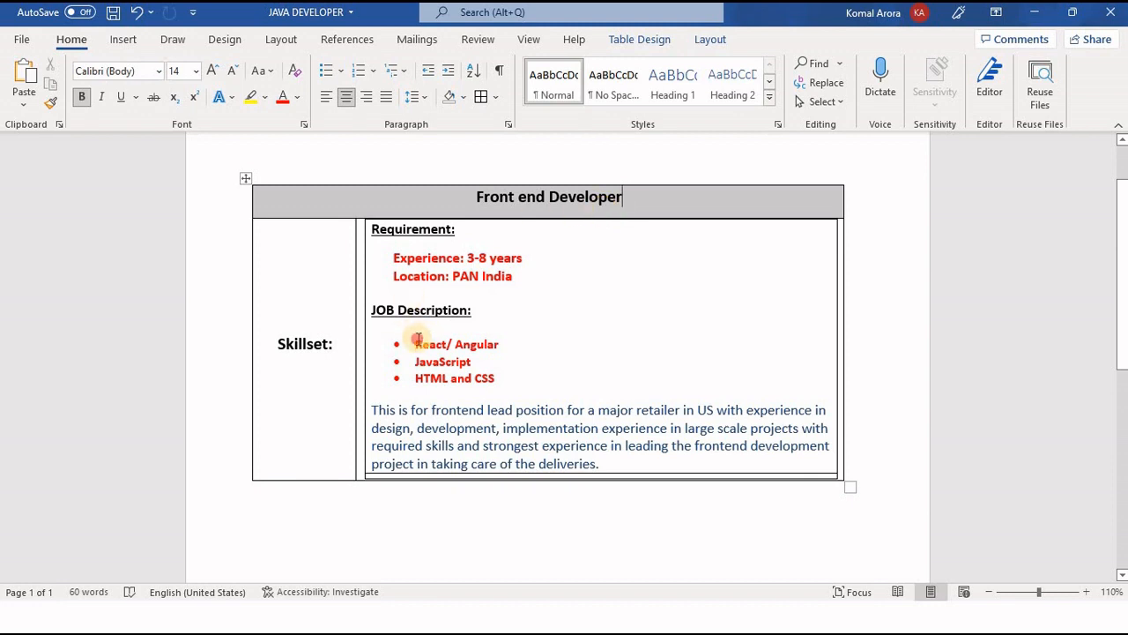
# Review the skills required in the Front end Developer job description.
pyautogui.moveTo(418, 340); pyautogui.dragTo(471, 364)
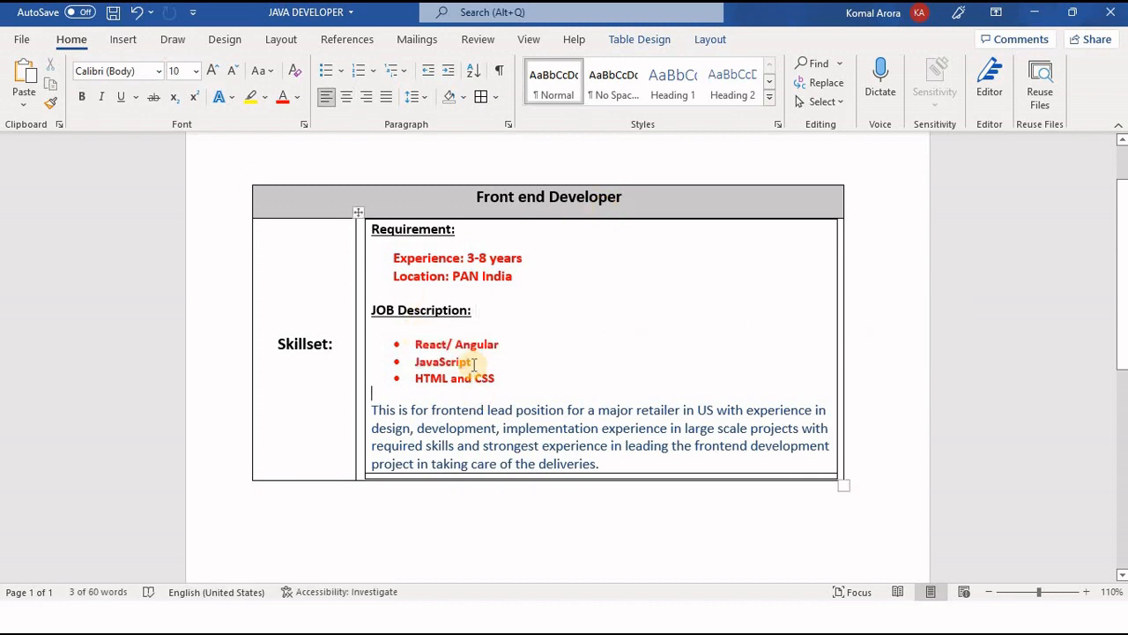
pyautogui.click(505, 344)
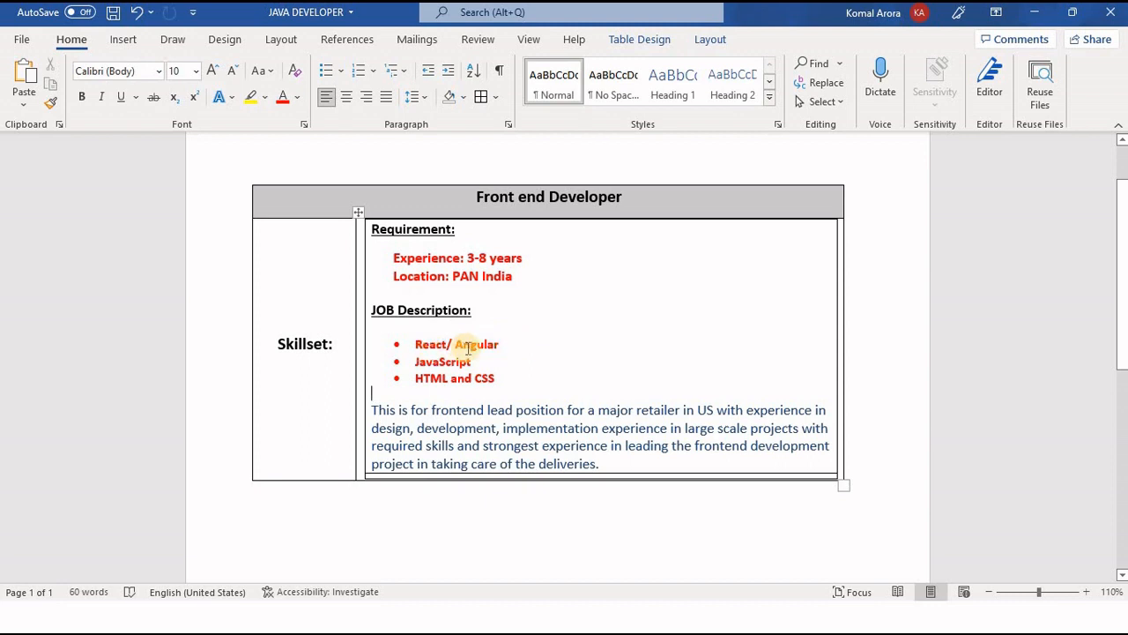
pyautogui.click(436, 385)
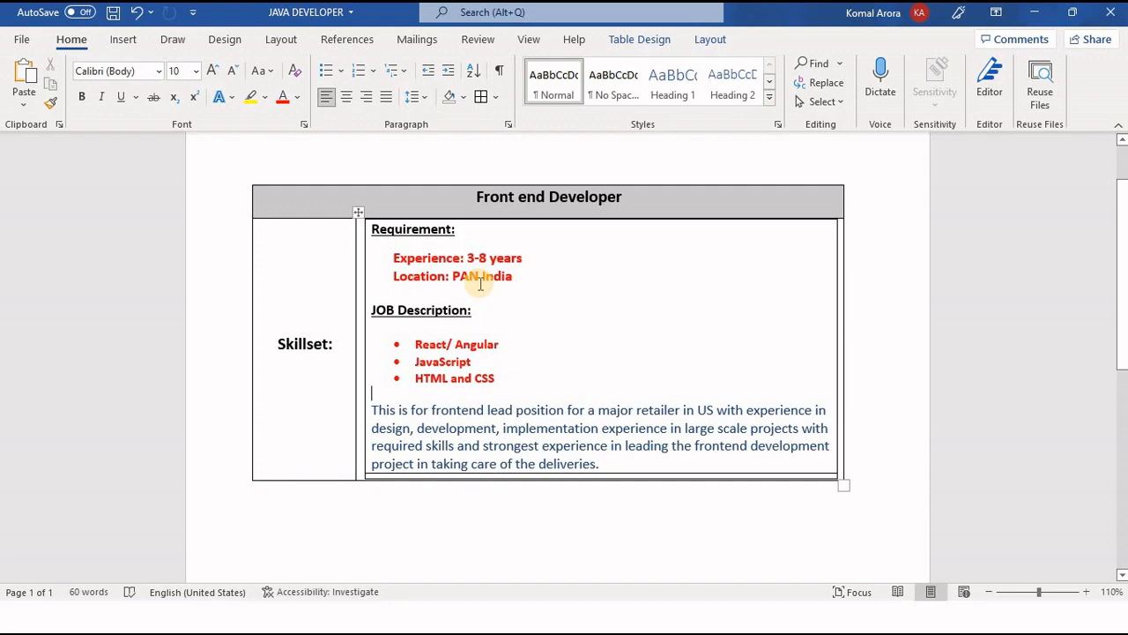
# Switch to Resdex in the browser and add HTML, CSS, React and Angular as candidate search keywords.
pyautogui.hotkey('alt', 'Tab')
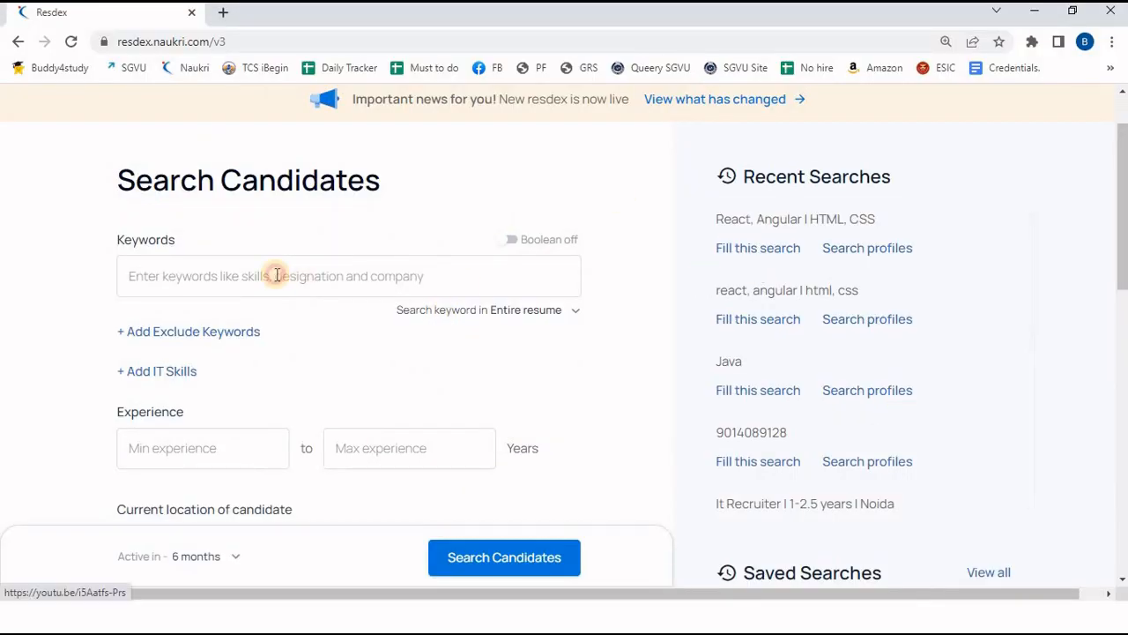
pyautogui.click(277, 276)
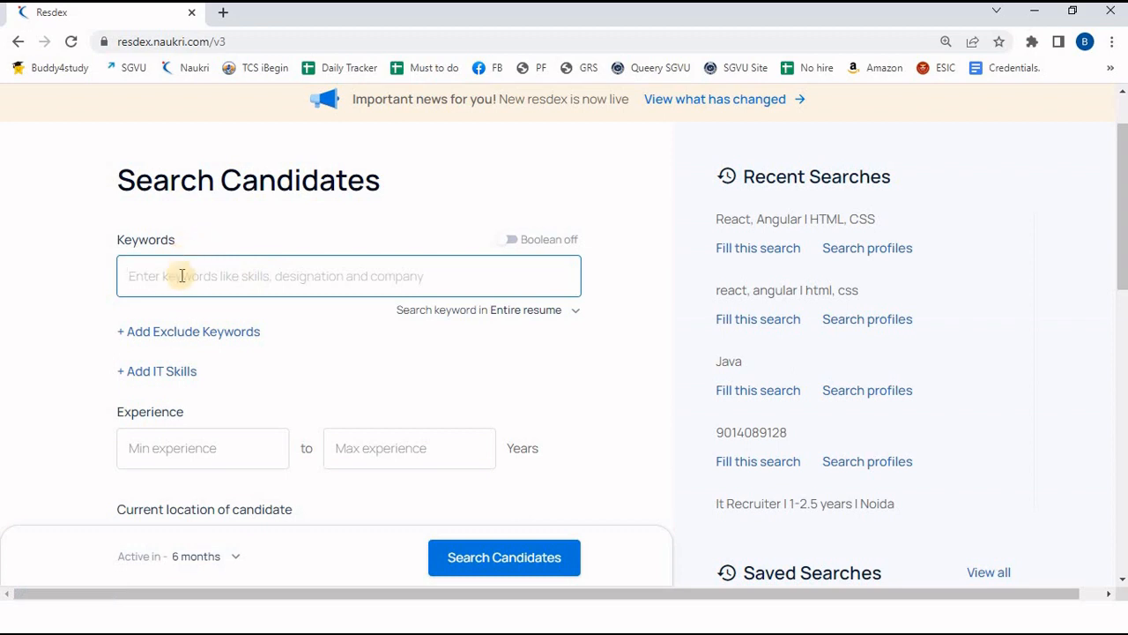
pyautogui.write('HTML')
pyautogui.press('Return')
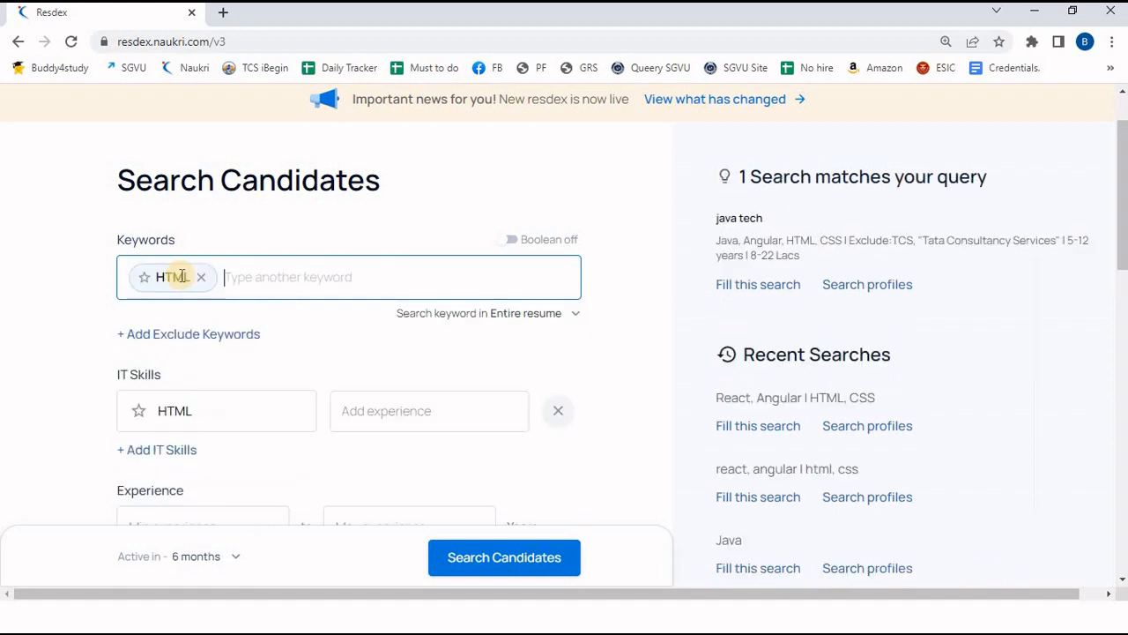
pyautogui.write('CSS')
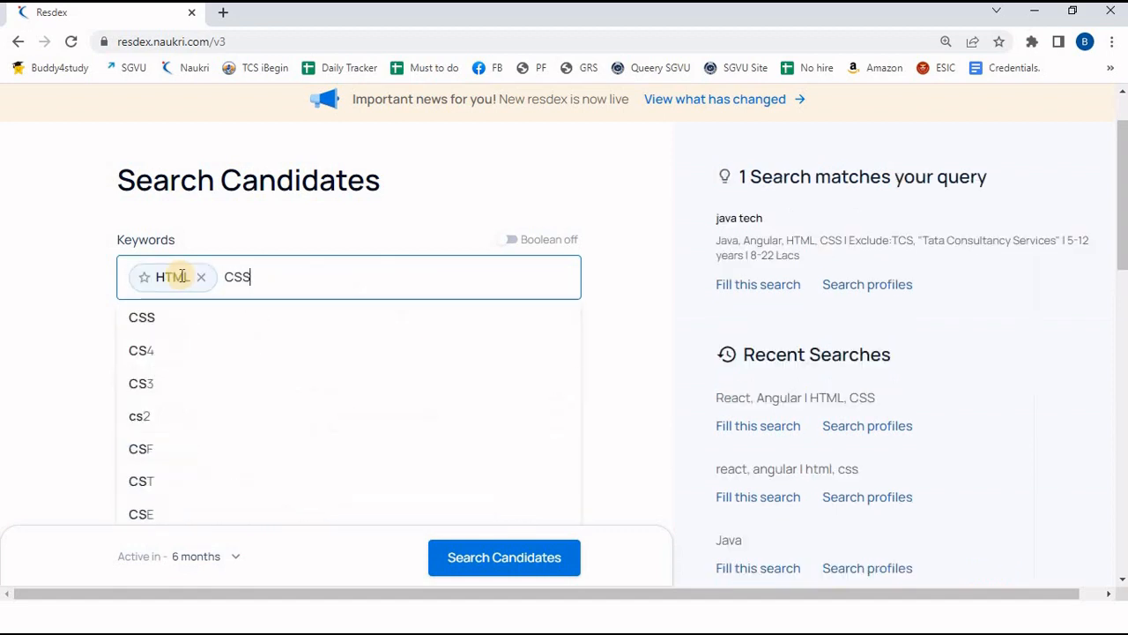
pyautogui.press('Return')
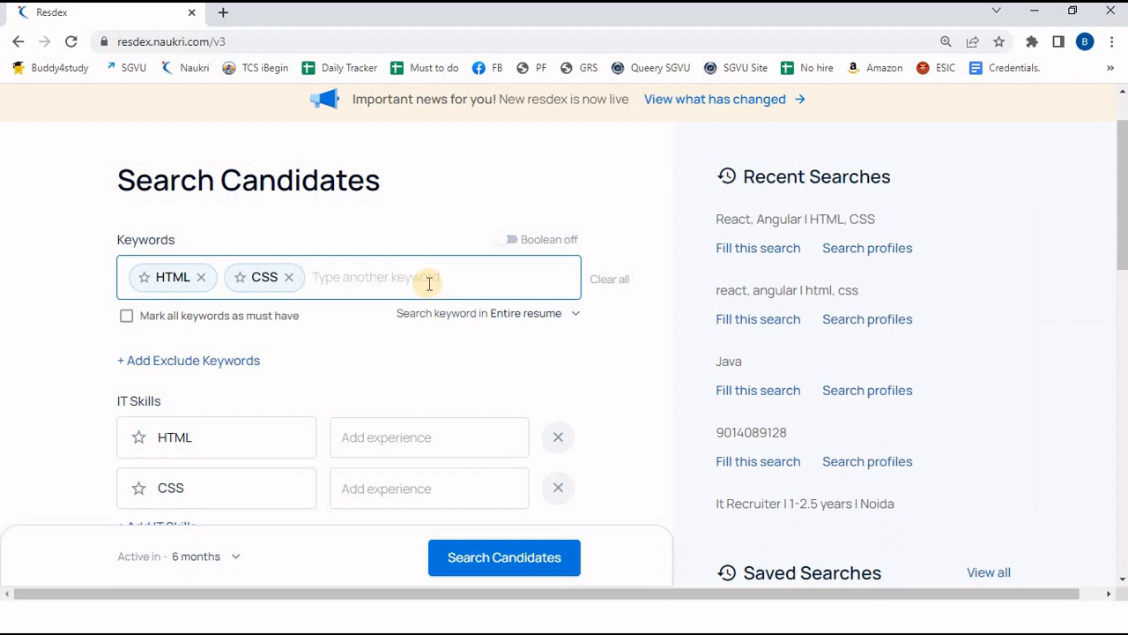
pyautogui.write('Reac')
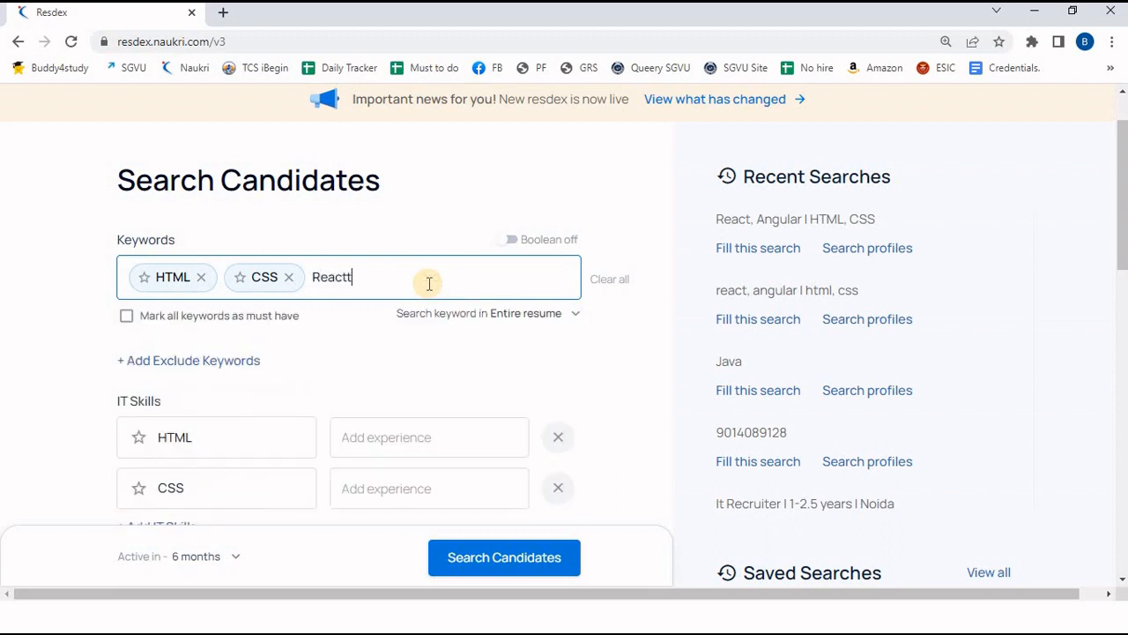
pyautogui.write('t')
pyautogui.press('Return')
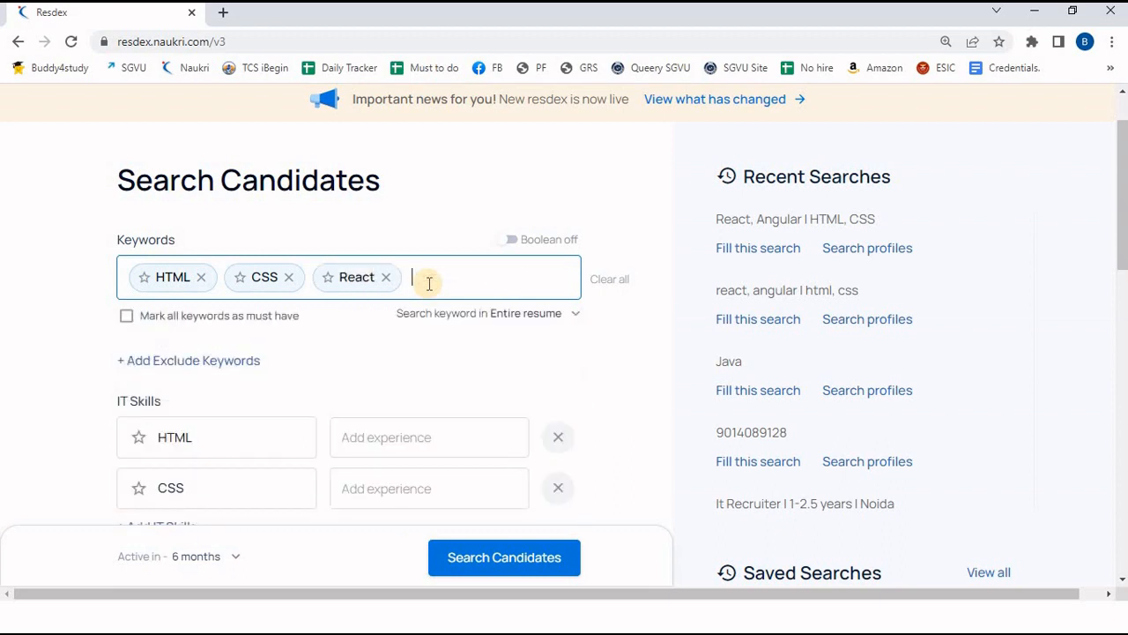
pyautogui.write('Angular')
pyautogui.press('Return')
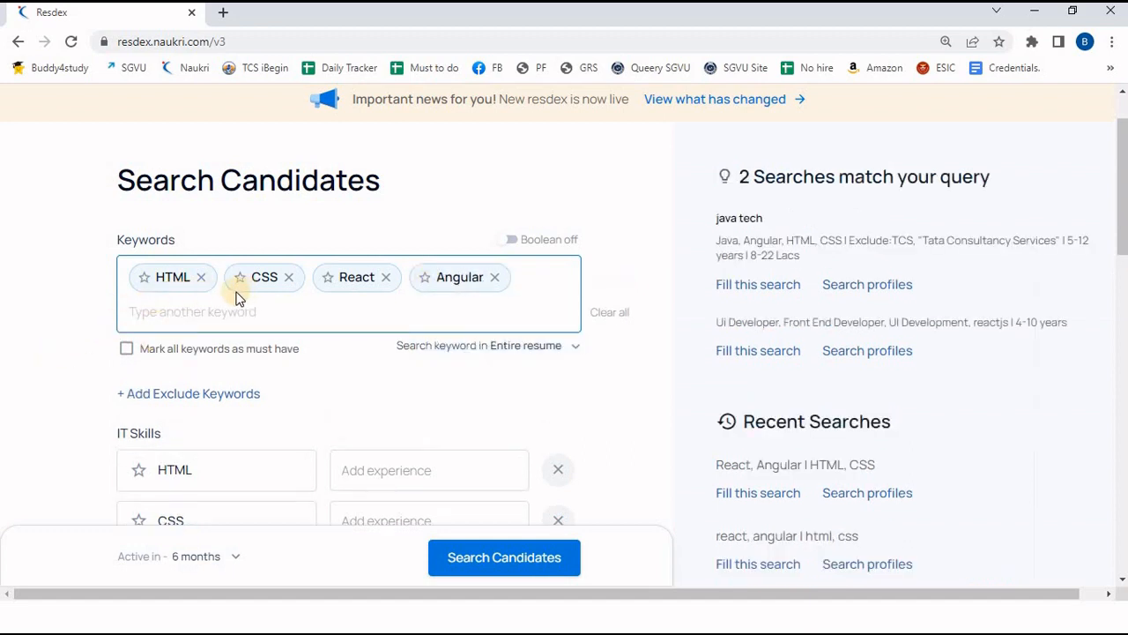
# Mark the HTML and CSS keywords as must have and check them against the job description in Word.
pyautogui.click(145, 281)
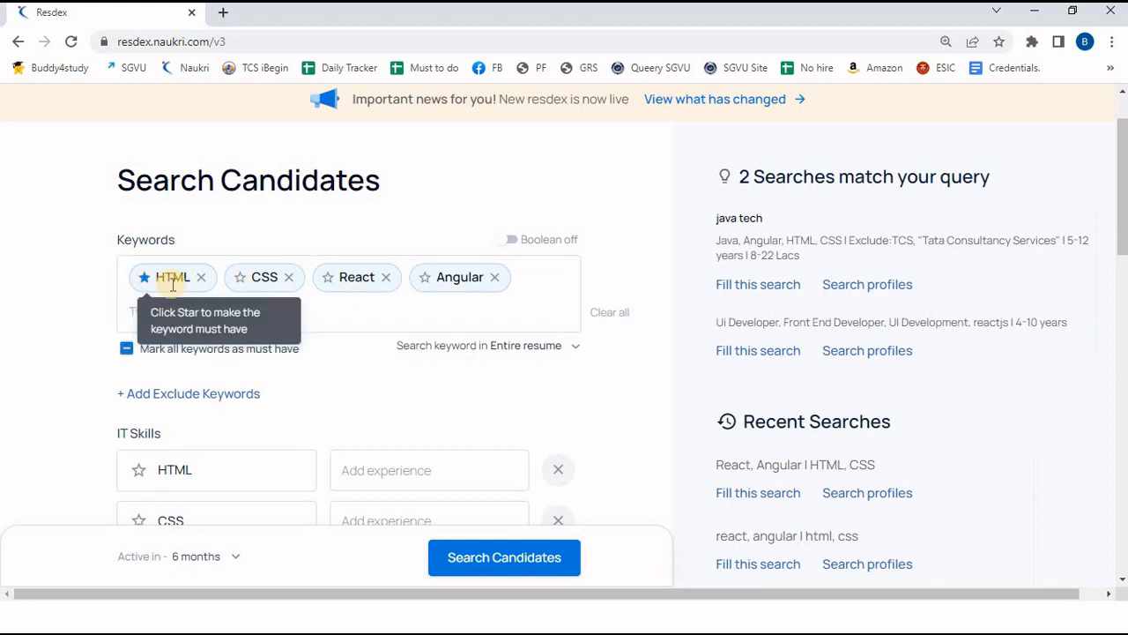
pyautogui.click(238, 282)
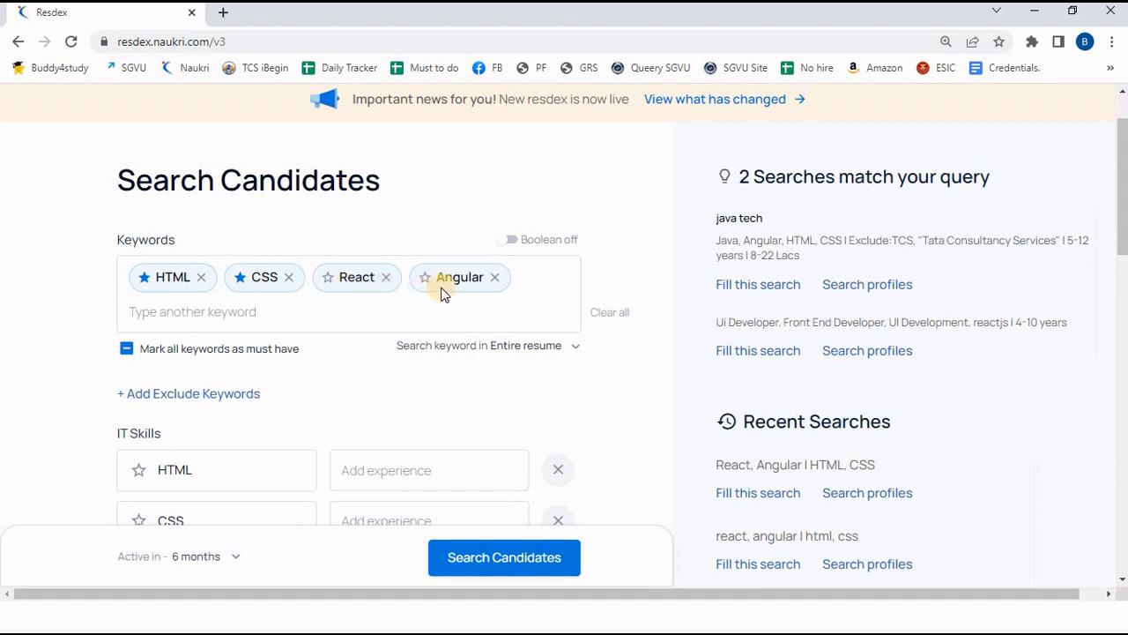
pyautogui.hotkey('alt', 'Tab')
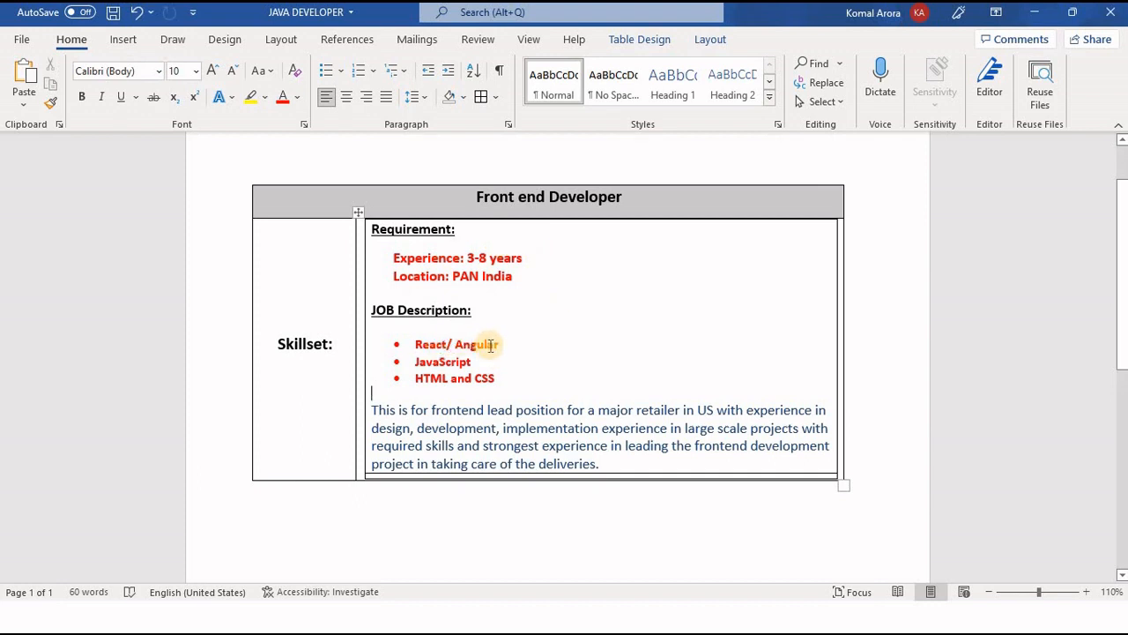
pyautogui.hotkey('alt', 'Tab')
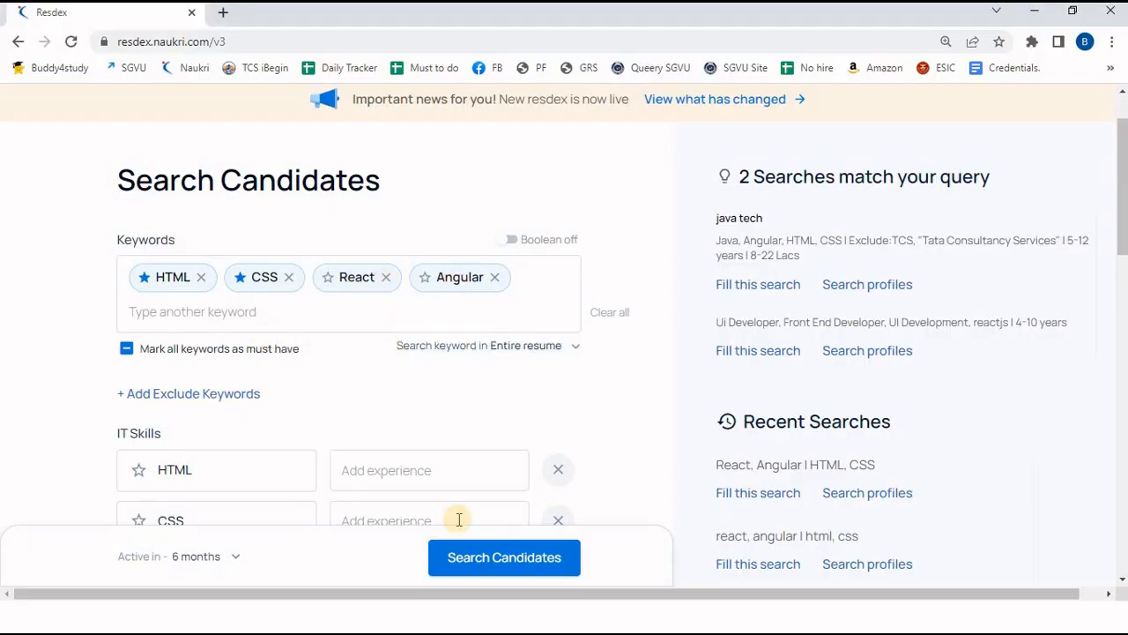
# Run the candidate search and look through the key skills of the first profiles found.
pyautogui.click(497, 573)
pyautogui.click(473, 559)
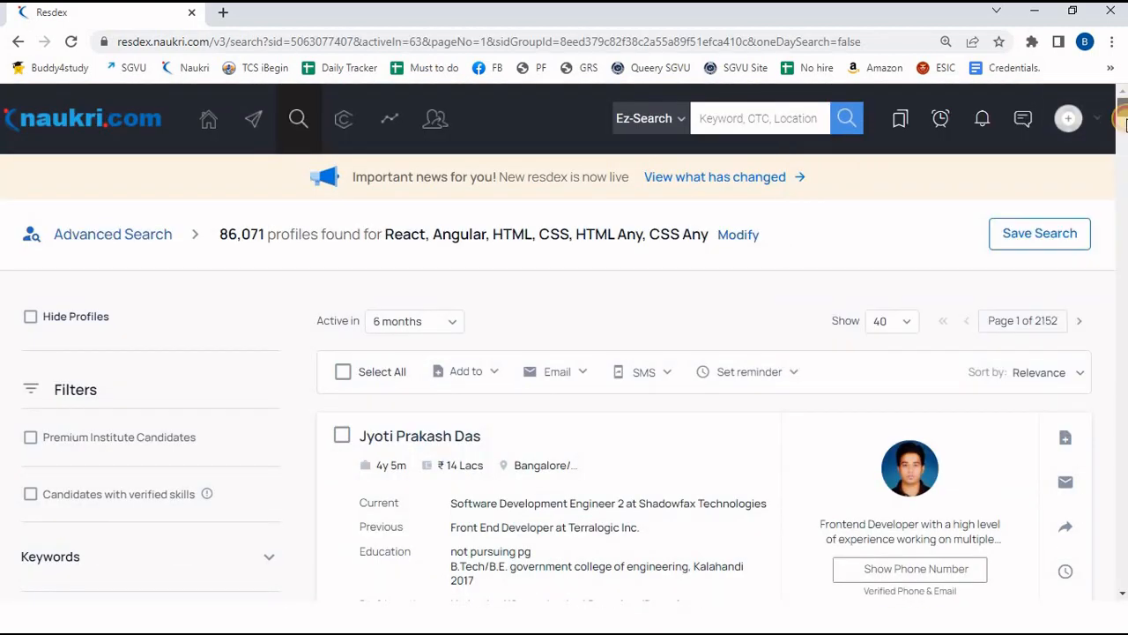
pyautogui.moveTo(1123, 108); pyautogui.dragTo(1124, 129)
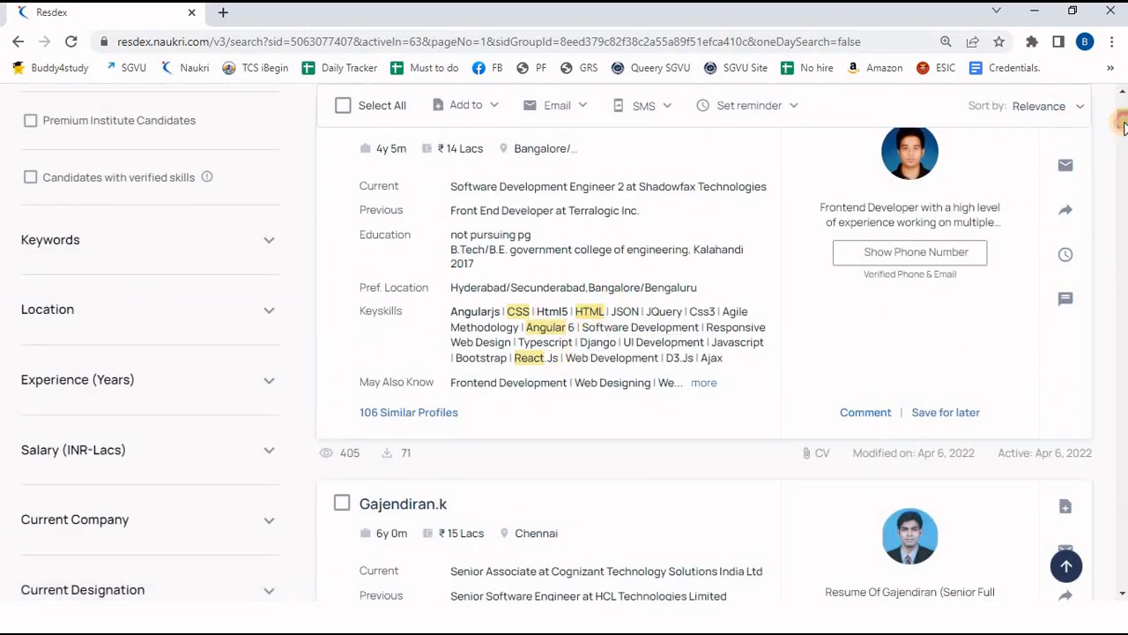
pyautogui.moveTo(1123, 123); pyautogui.dragTo(1123, 129)
pyautogui.scroll(-3, 1123, 130)
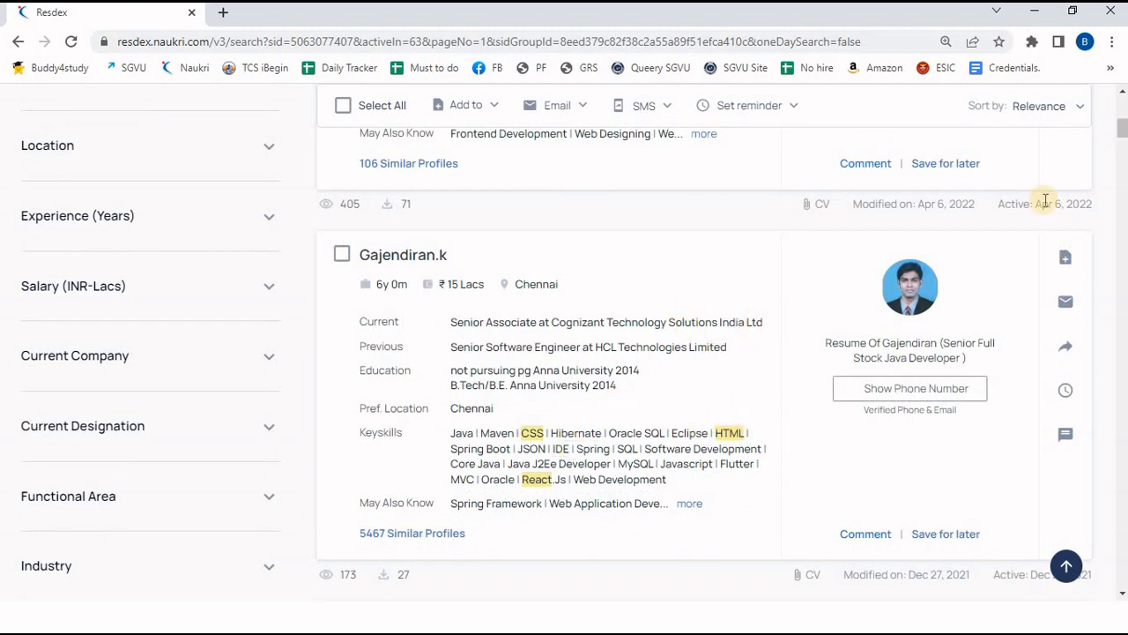
pyautogui.moveTo(1116, 149); pyautogui.dragTo(1122, 129)
pyautogui.scroll(-1, 1123, 129)
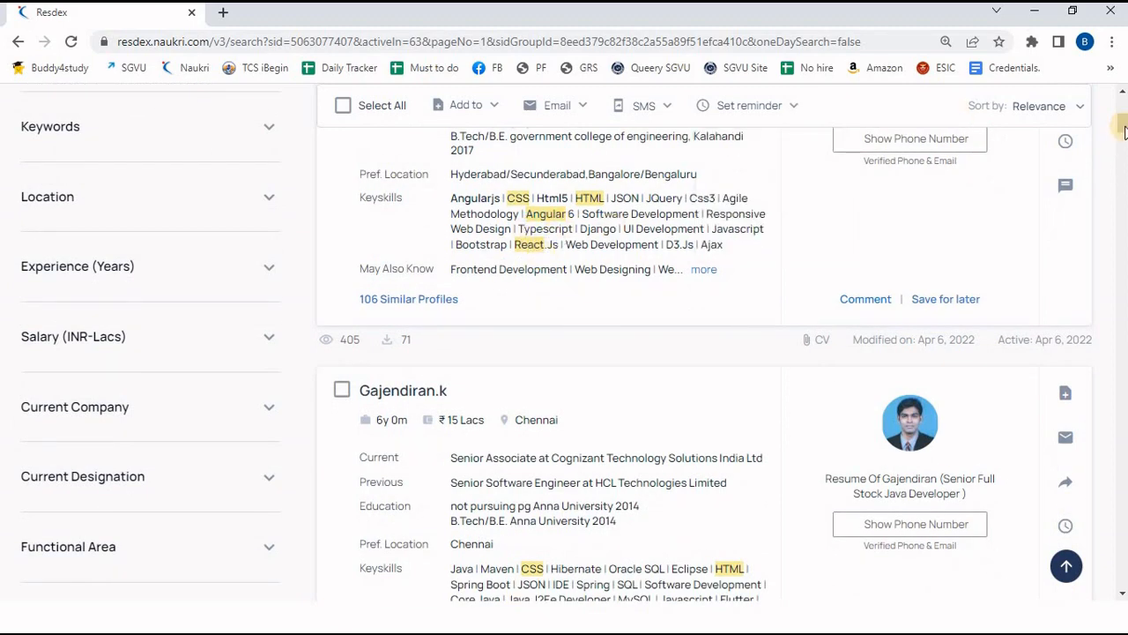
pyautogui.moveTo(1125, 124); pyautogui.dragTo(1122, 94)
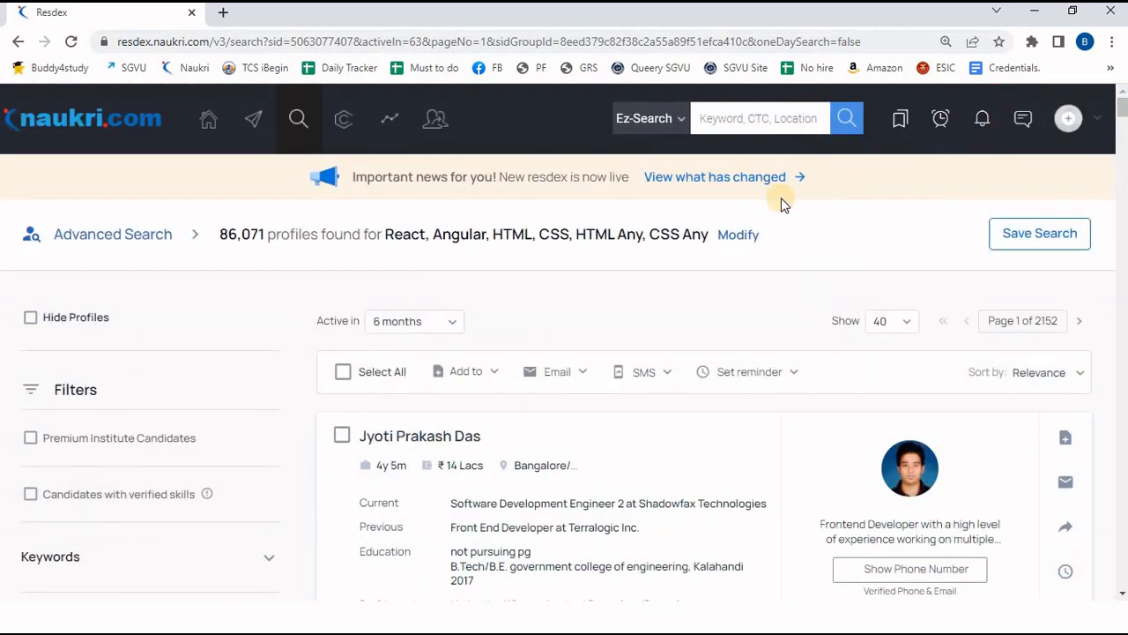
pyautogui.moveTo(524, 280)
pyautogui.click(699, 378)
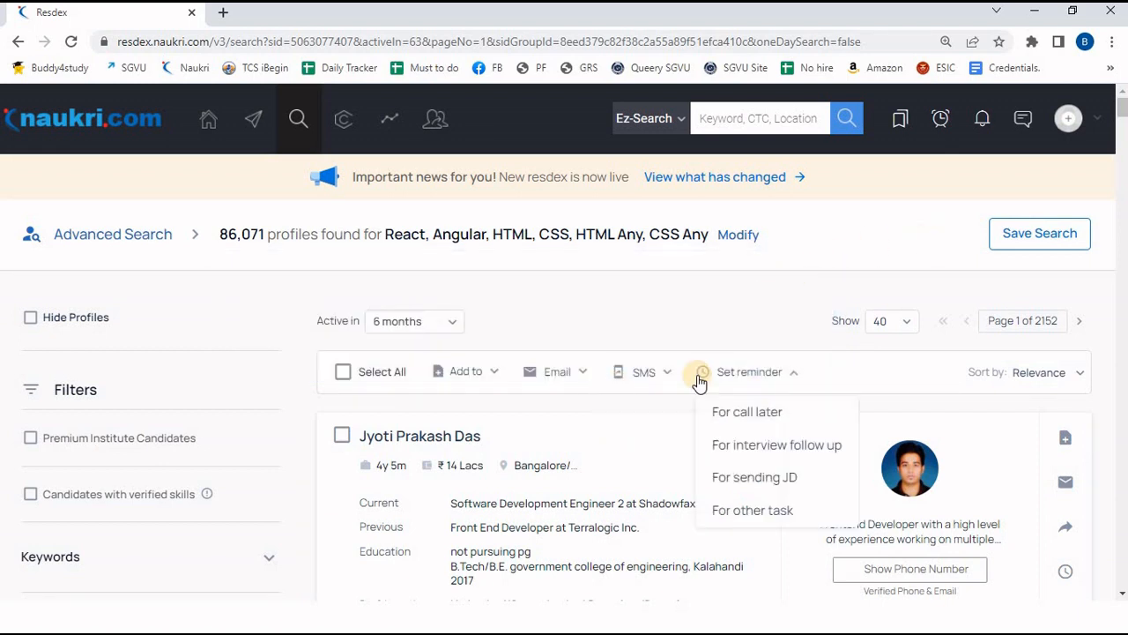
# Reopen the search criteria for modification and add Java as an excluded keyword.
pyautogui.click(730, 236)
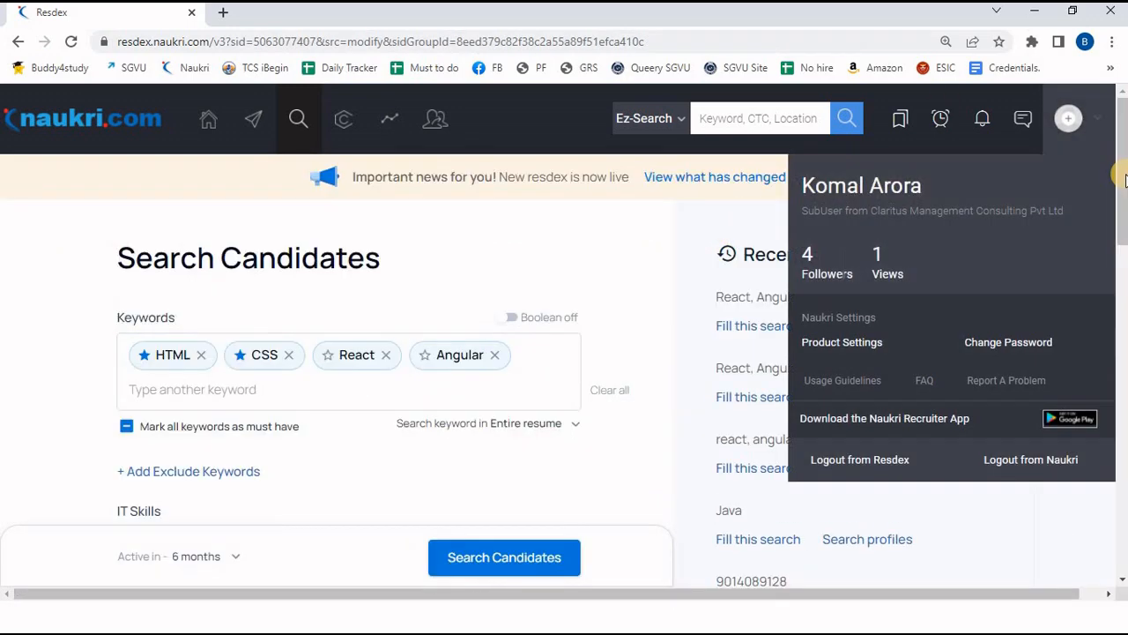
pyautogui.moveTo(1123, 176); pyautogui.dragTo(1123, 208)
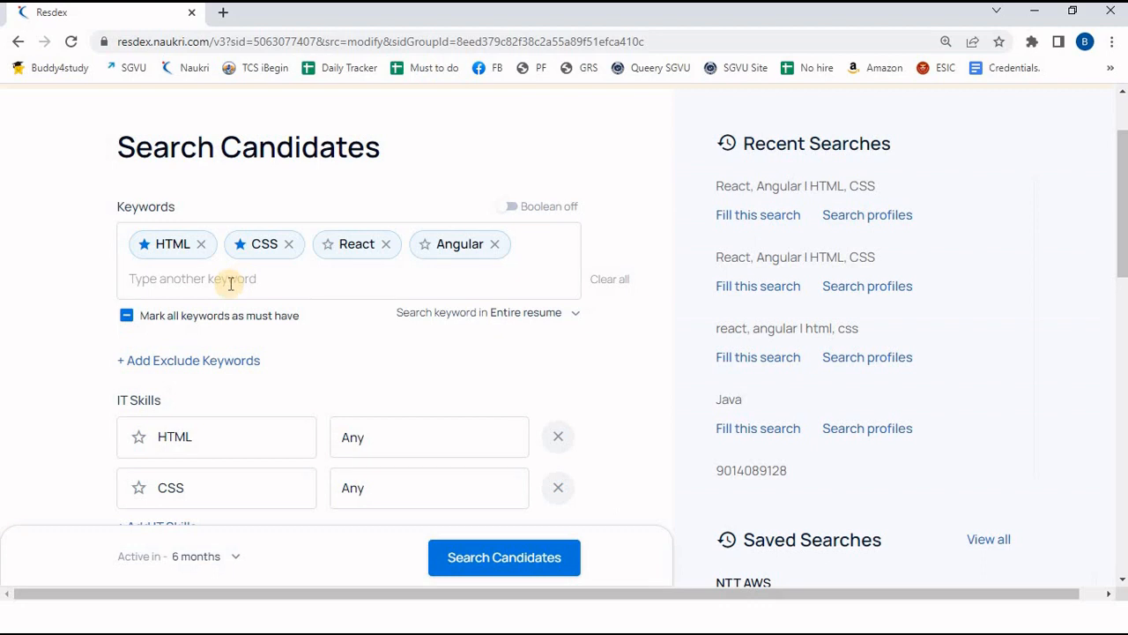
pyautogui.click(241, 250)
pyautogui.click(210, 361)
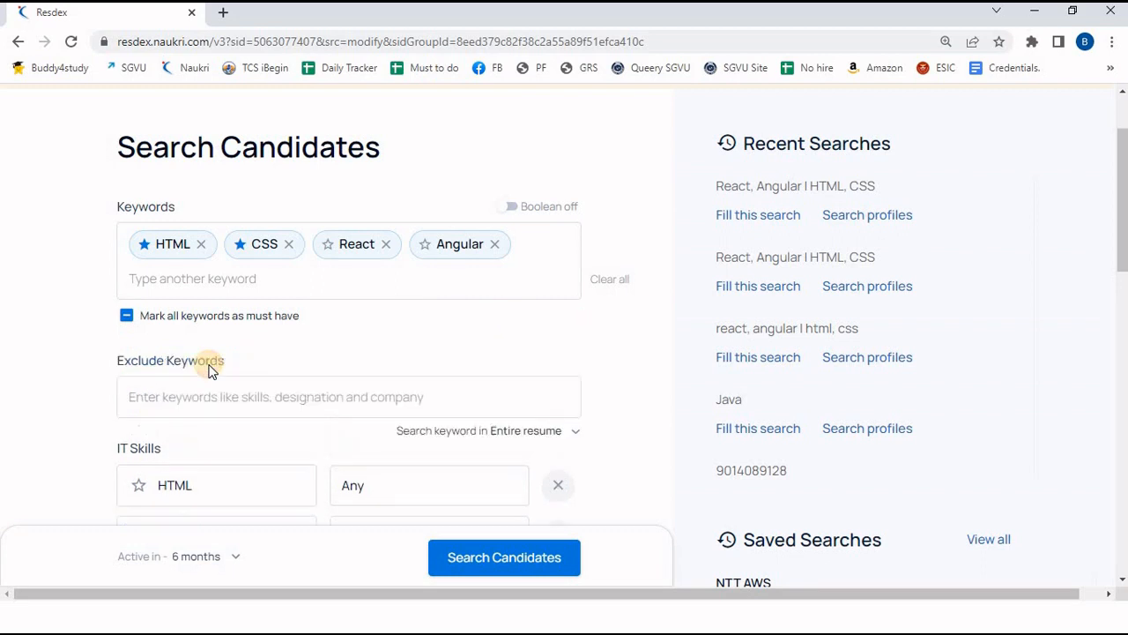
pyautogui.click(210, 398)
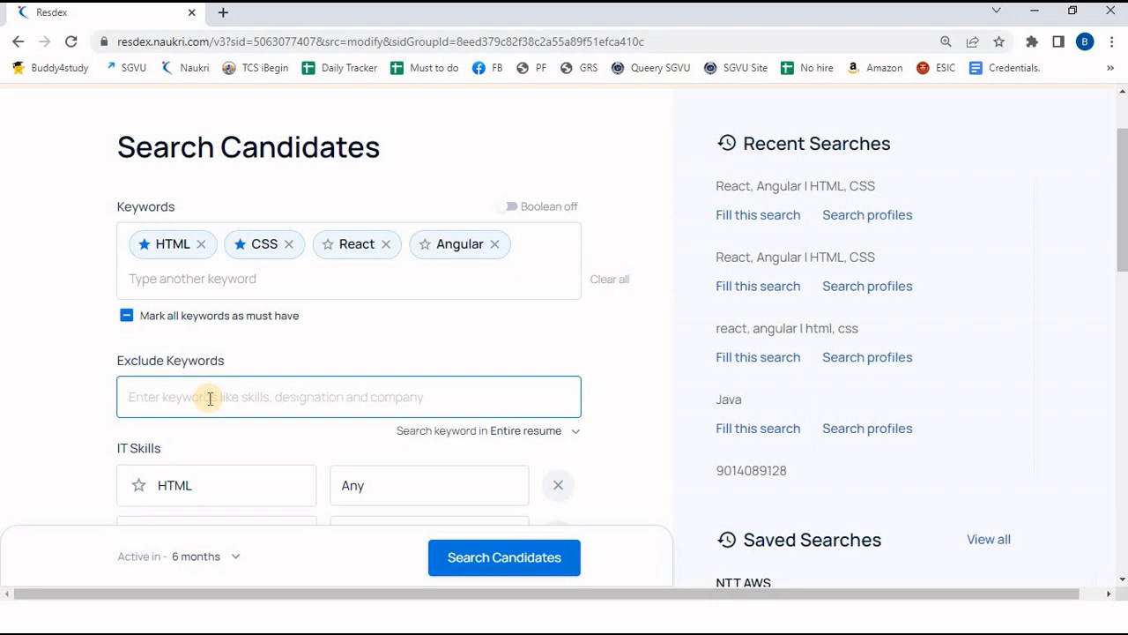
pyautogui.write('Java')
pyautogui.press('Return')
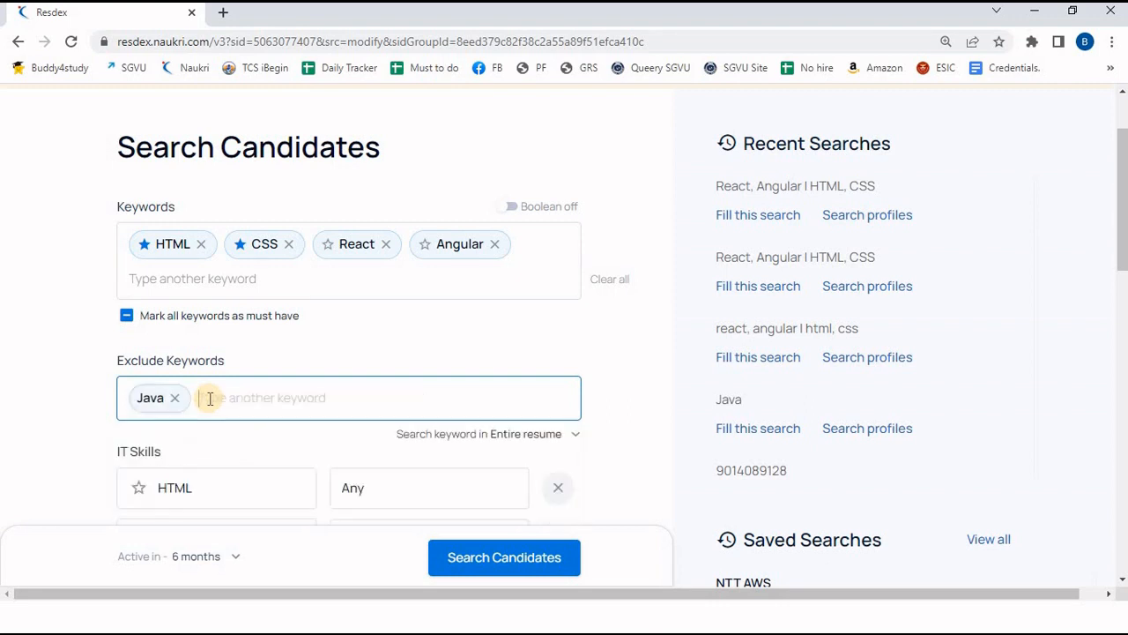
pyautogui.click(290, 345)
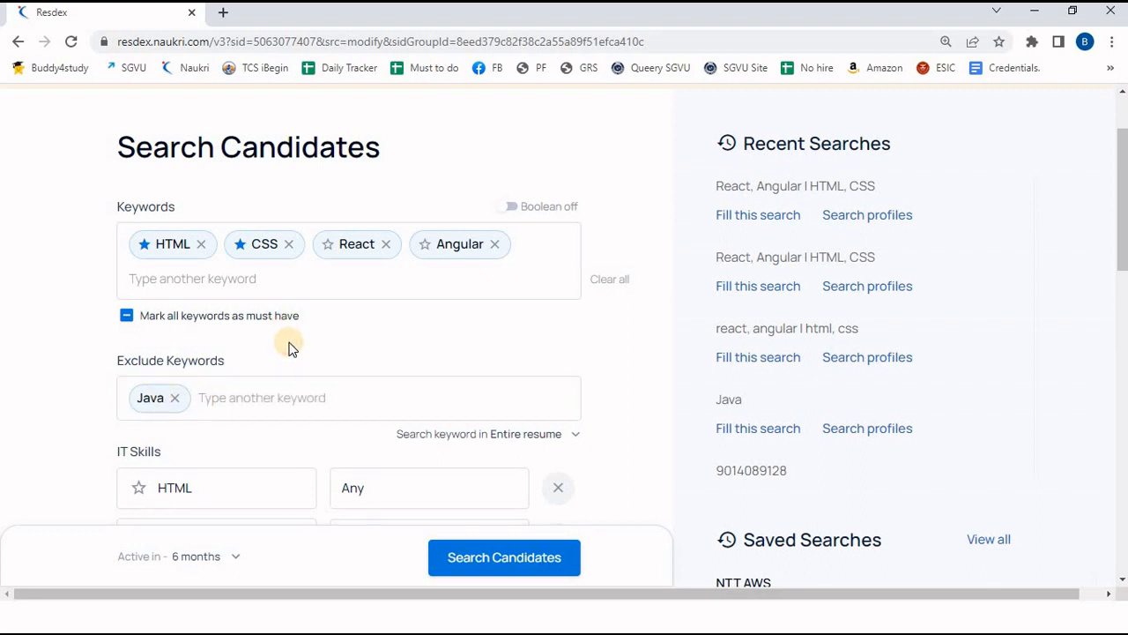
# Mark HTML and CSS as must-have IT skills and set the HTML experience to 1 Yrs +.
pyautogui.scroll(-2, 291, 346)
pyautogui.scroll(-3, 291, 346)
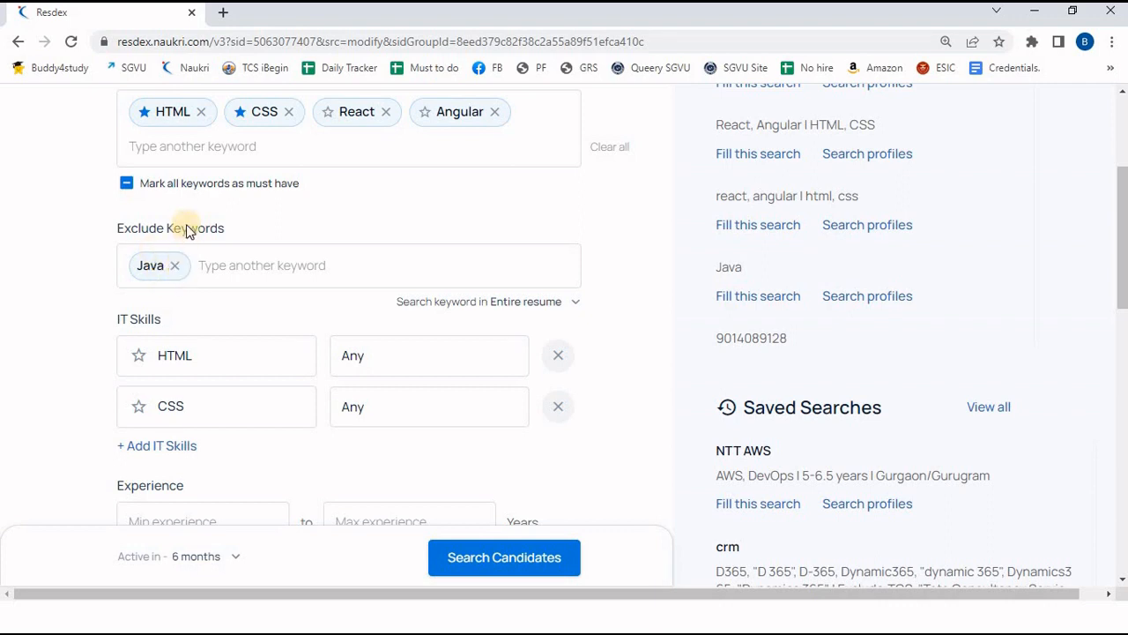
pyautogui.click(108, 321)
pyautogui.scroll(-1, 108, 321)
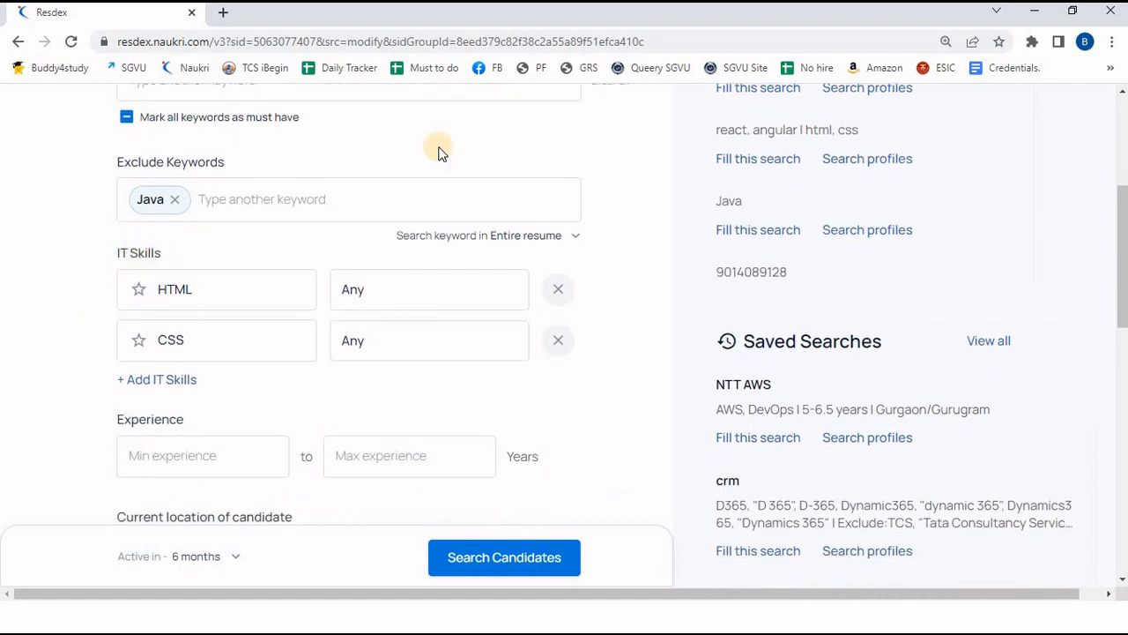
pyautogui.scroll(2, 1124, 225)
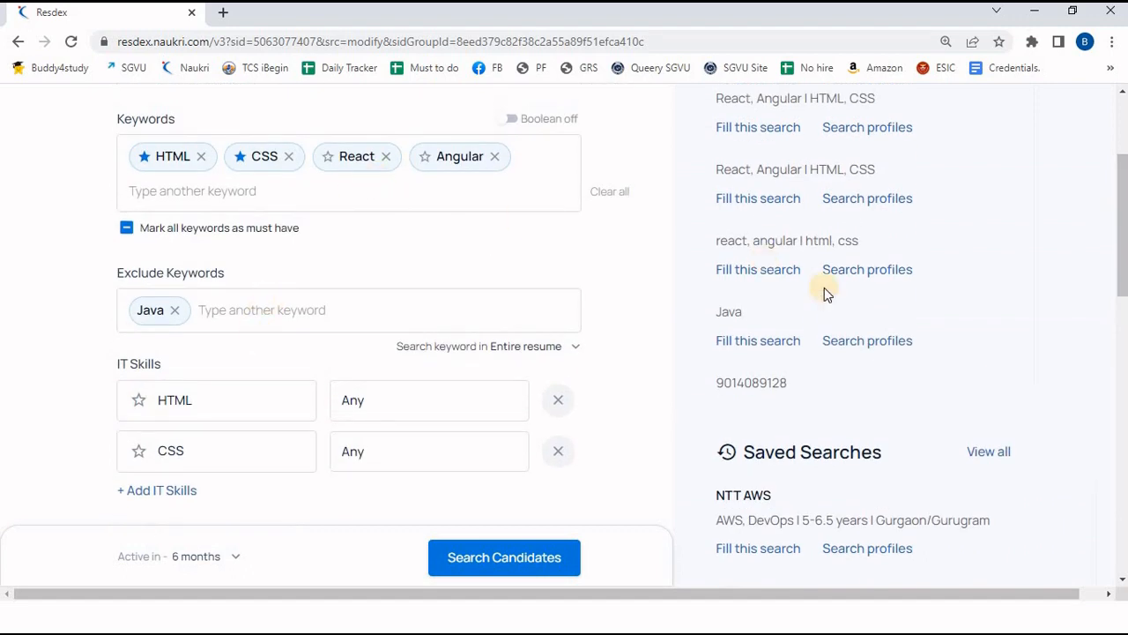
pyautogui.scroll(-1, 1124, 216)
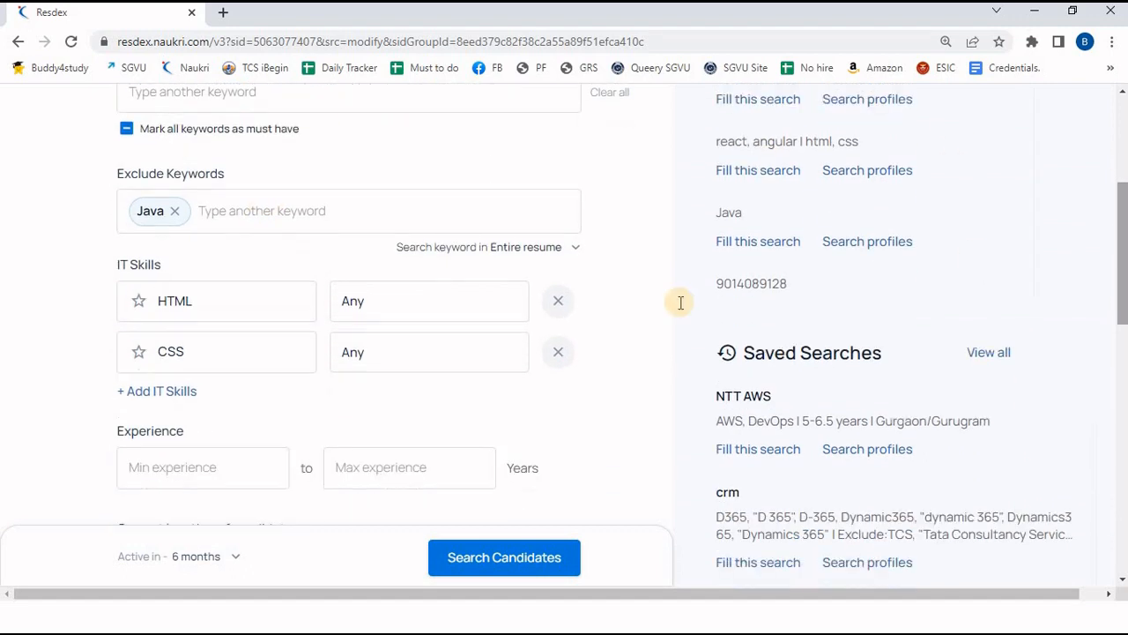
pyautogui.click(144, 301)
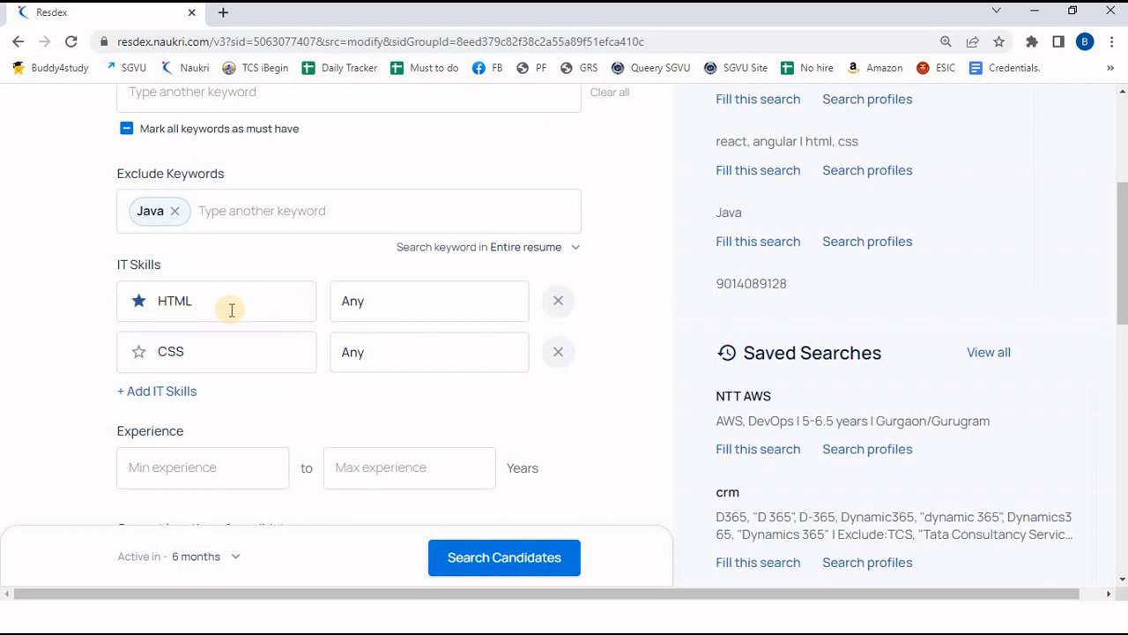
pyautogui.click(387, 312)
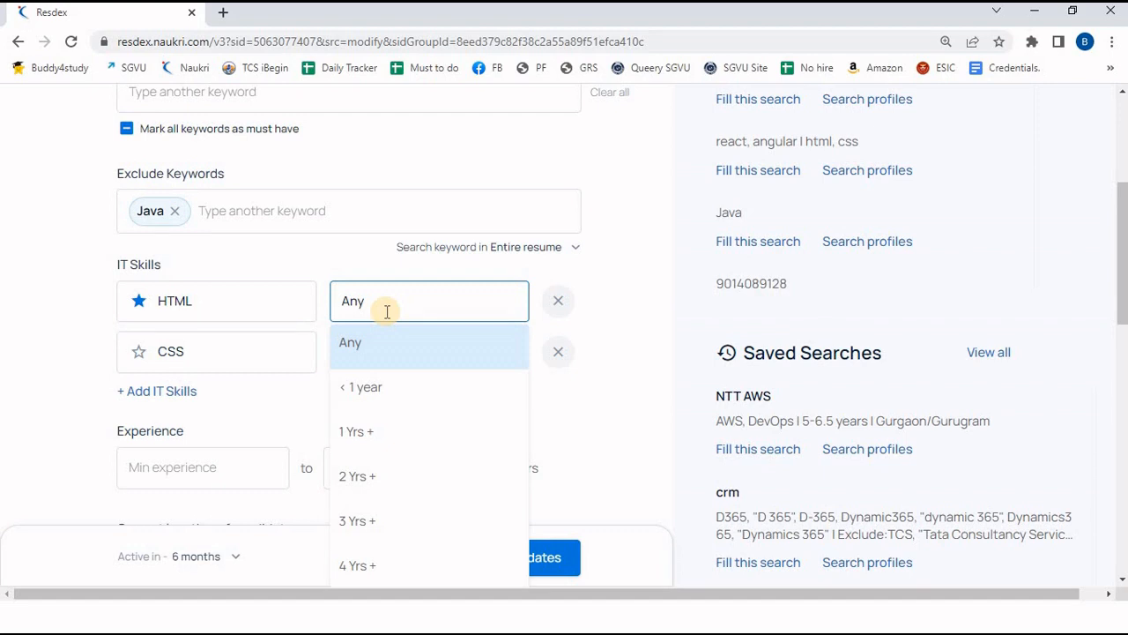
pyautogui.click(400, 429)
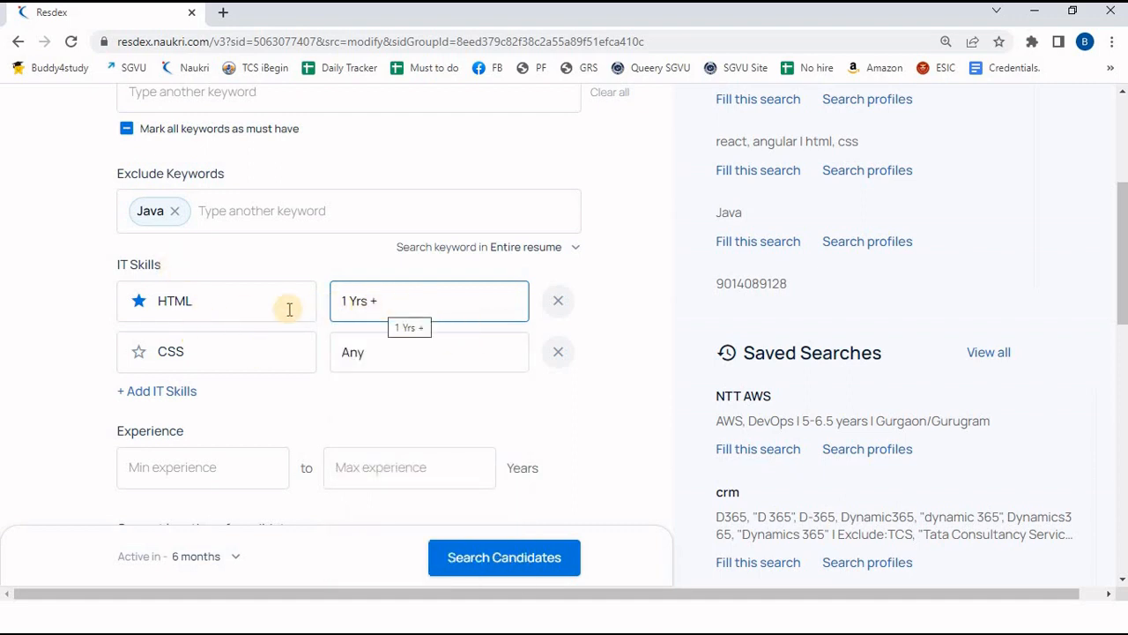
pyautogui.click(141, 354)
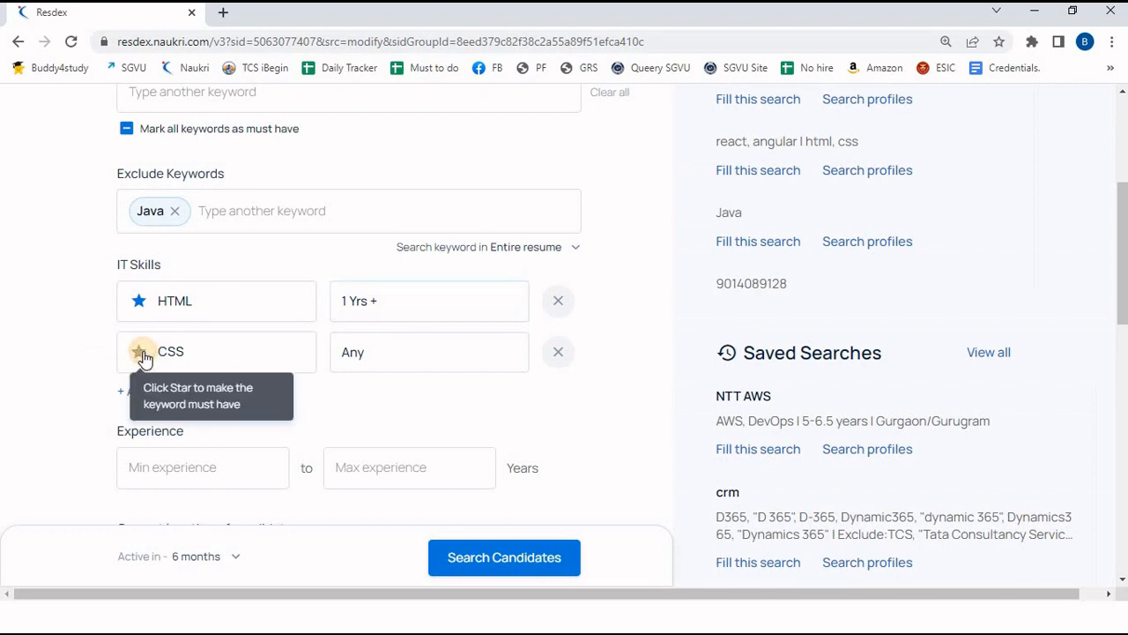
# Set the required experience for the CSS IT skill to 1 Yrs +.
pyautogui.click(417, 341)
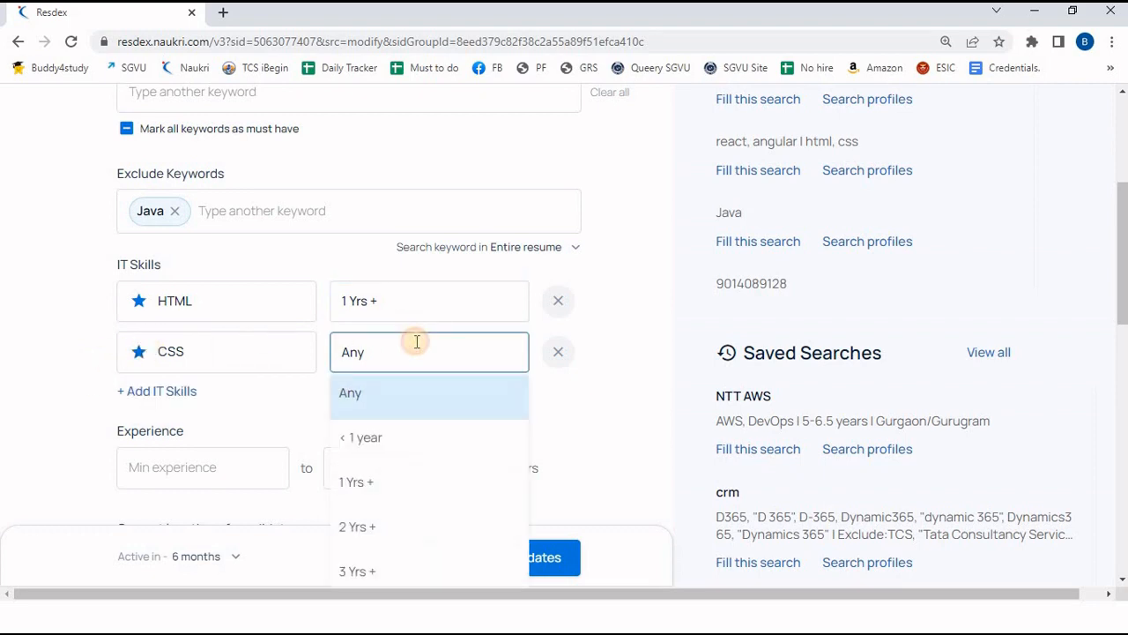
pyautogui.click(356, 476)
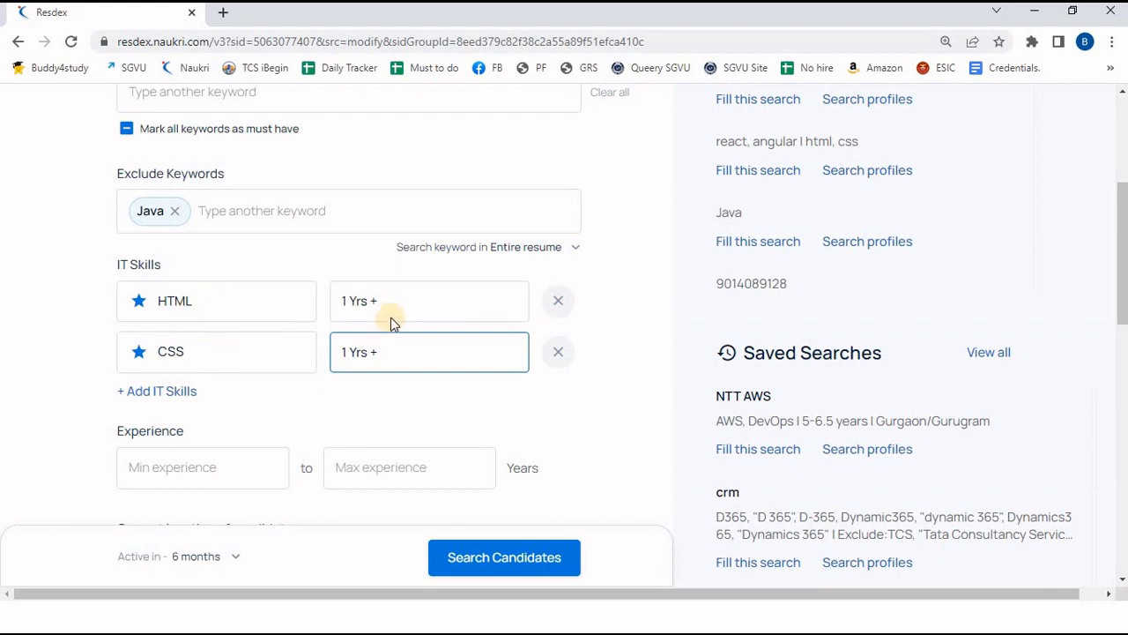
pyautogui.click(48, 346)
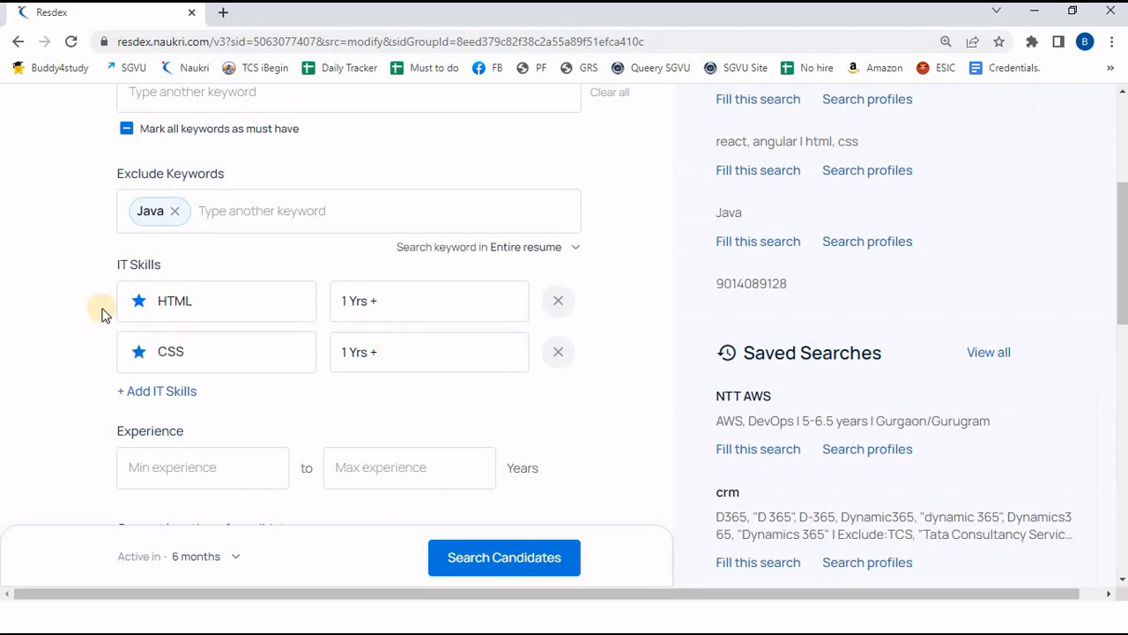
# Add React as a third IT skill and remove that row again.
pyautogui.scroll(-1, 97, 314)
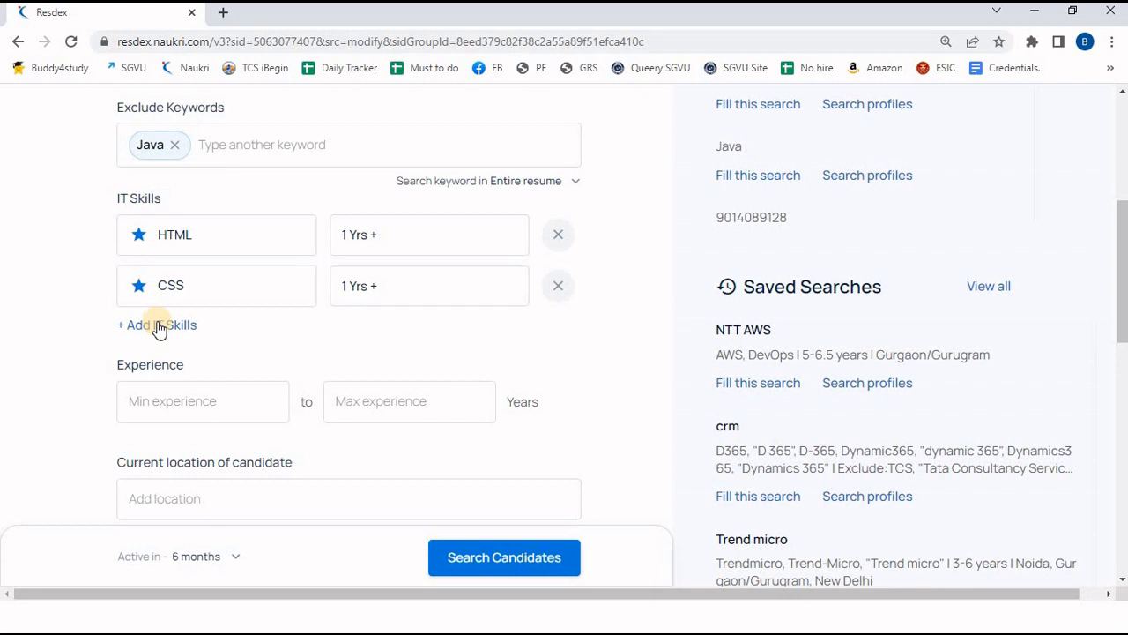
pyautogui.click(159, 325)
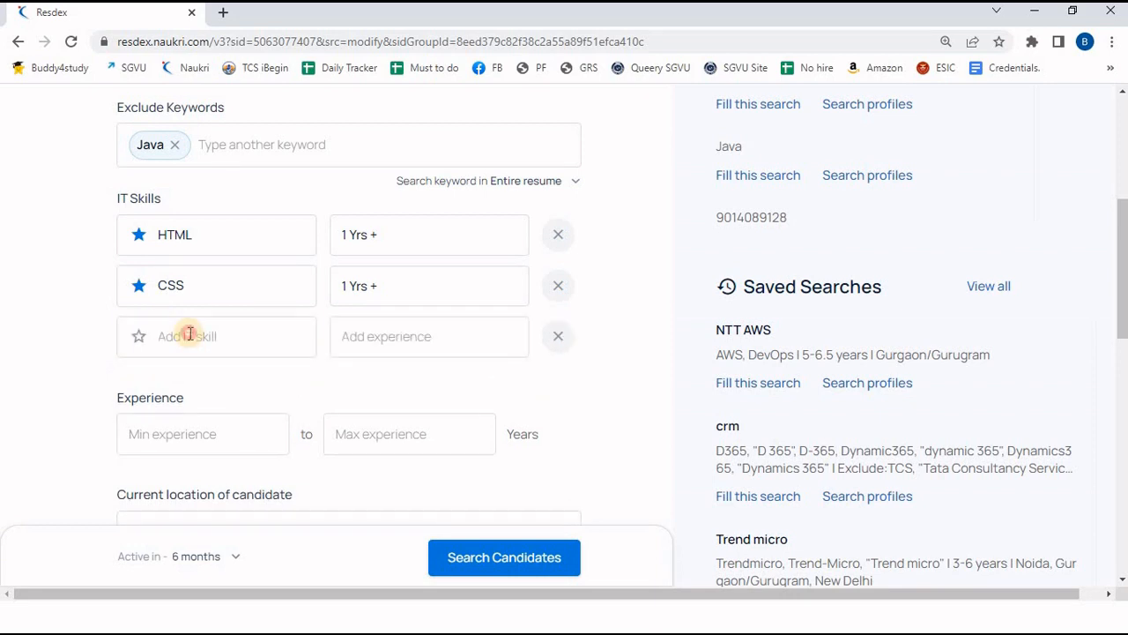
pyautogui.click(190, 334)
pyautogui.write('React')
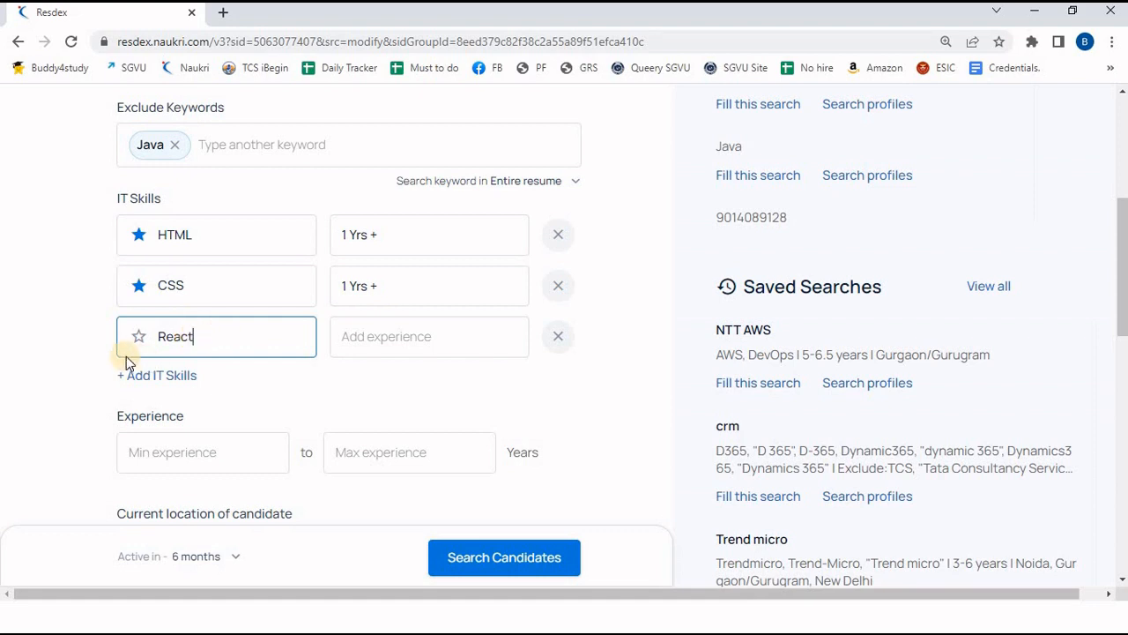
pyautogui.click(556, 336)
# Check the required experience in the Word job description and set the search's experience range to 3 to 8 years in Resdex.
pyautogui.moveTo(1121, 229); pyautogui.dragTo(1111, 174)
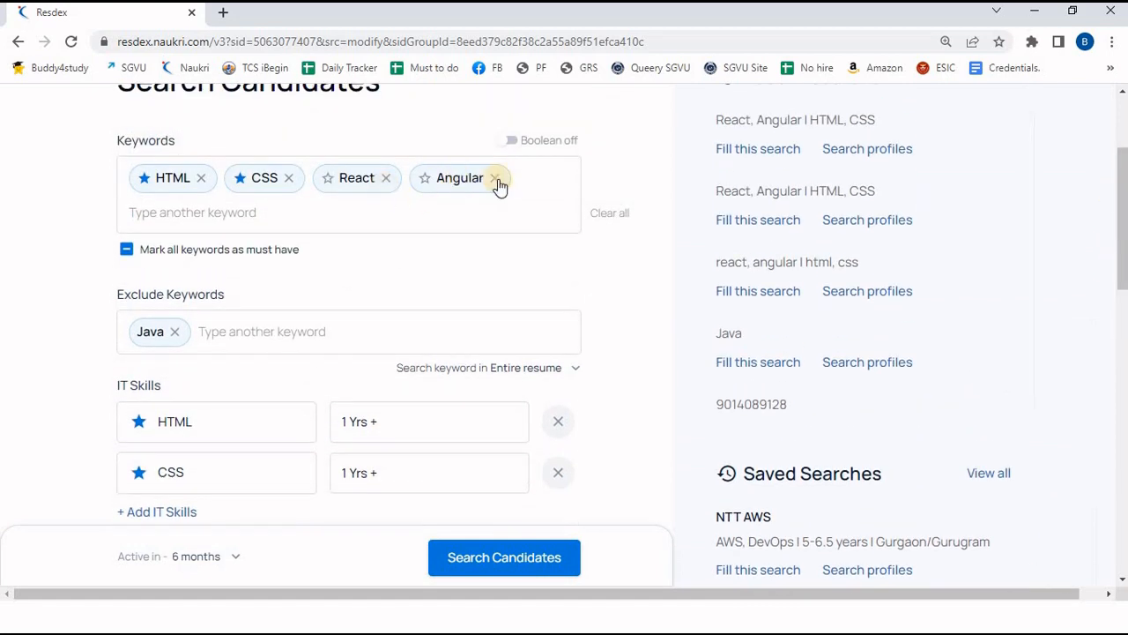
pyautogui.click(1114, 236)
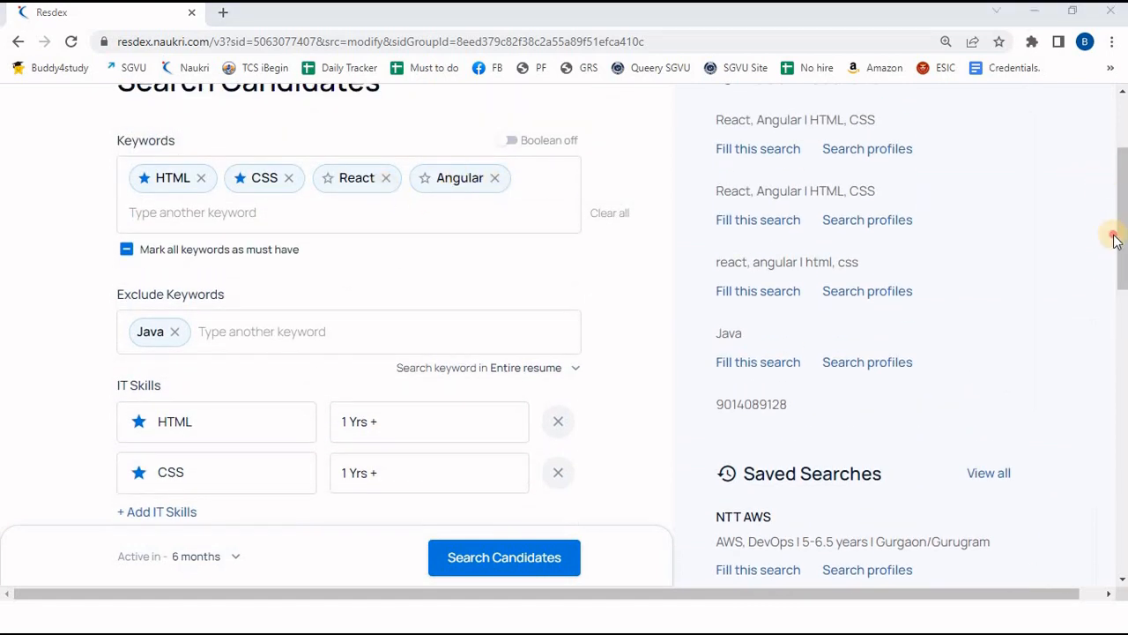
pyautogui.moveTo(1116, 250); pyautogui.dragTo(1116, 304)
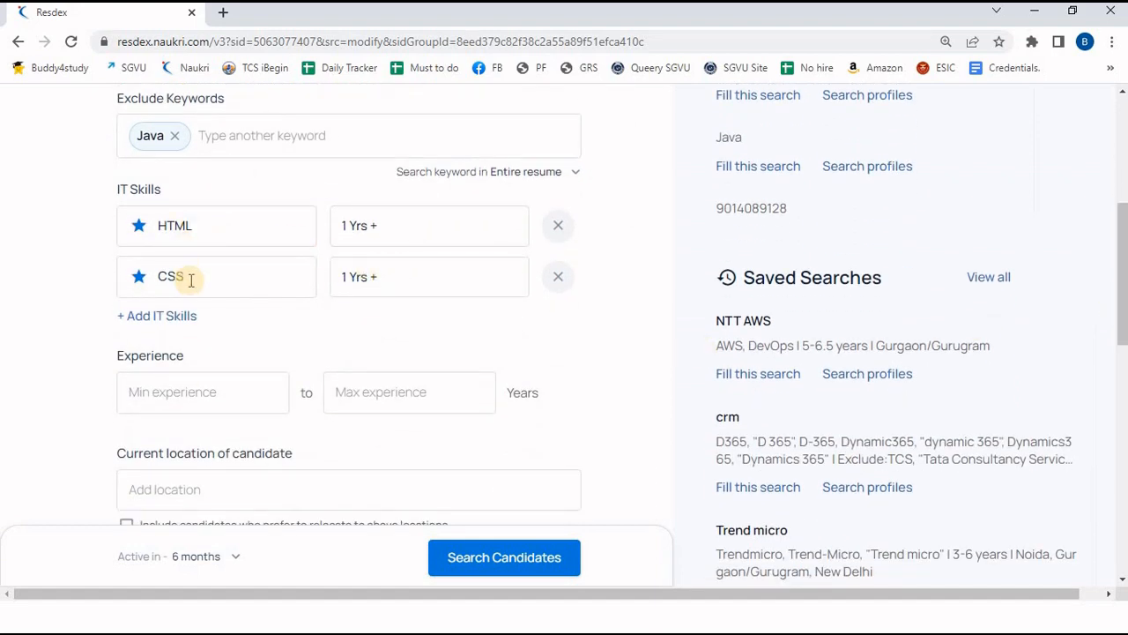
pyautogui.click(183, 392)
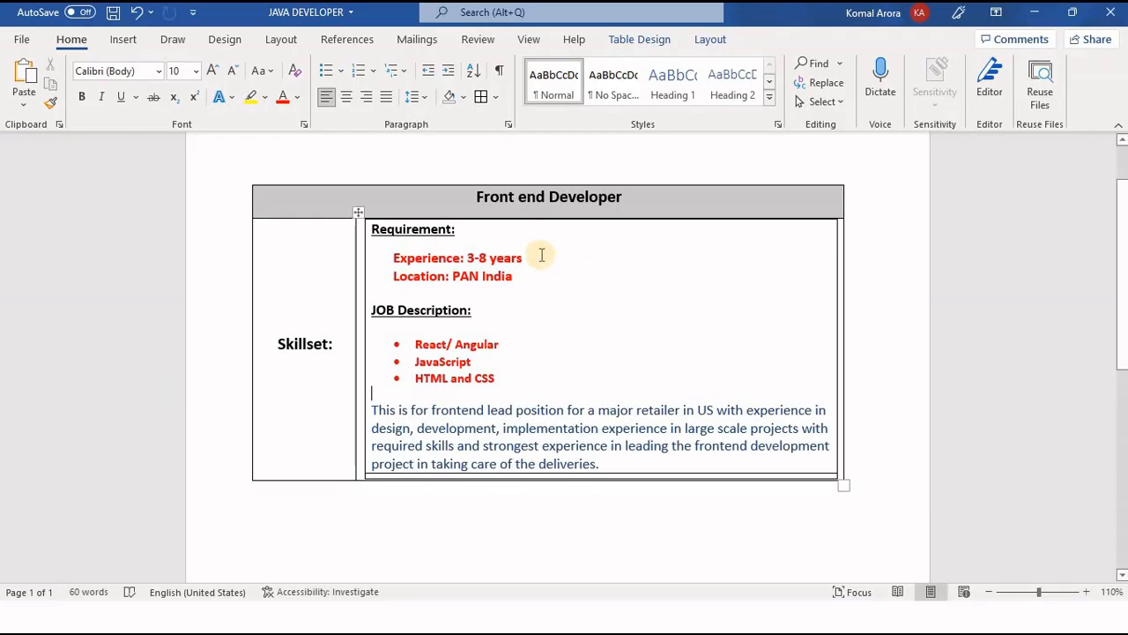
pyautogui.moveTo(541, 255); pyautogui.dragTo(467, 257)
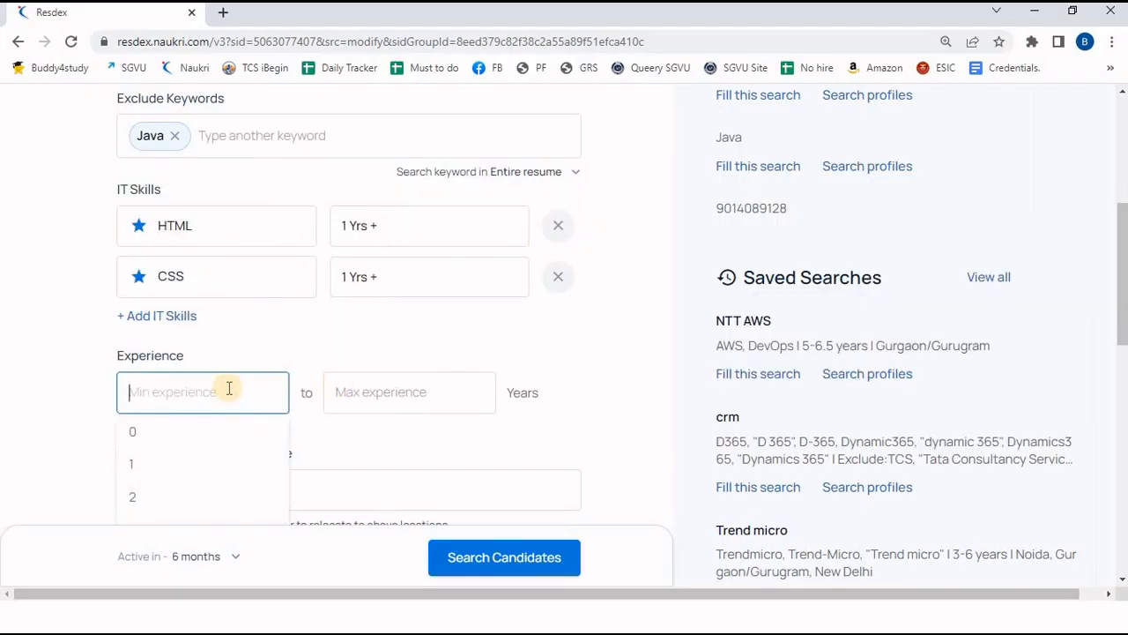
pyautogui.write('3')
pyautogui.click(362, 389)
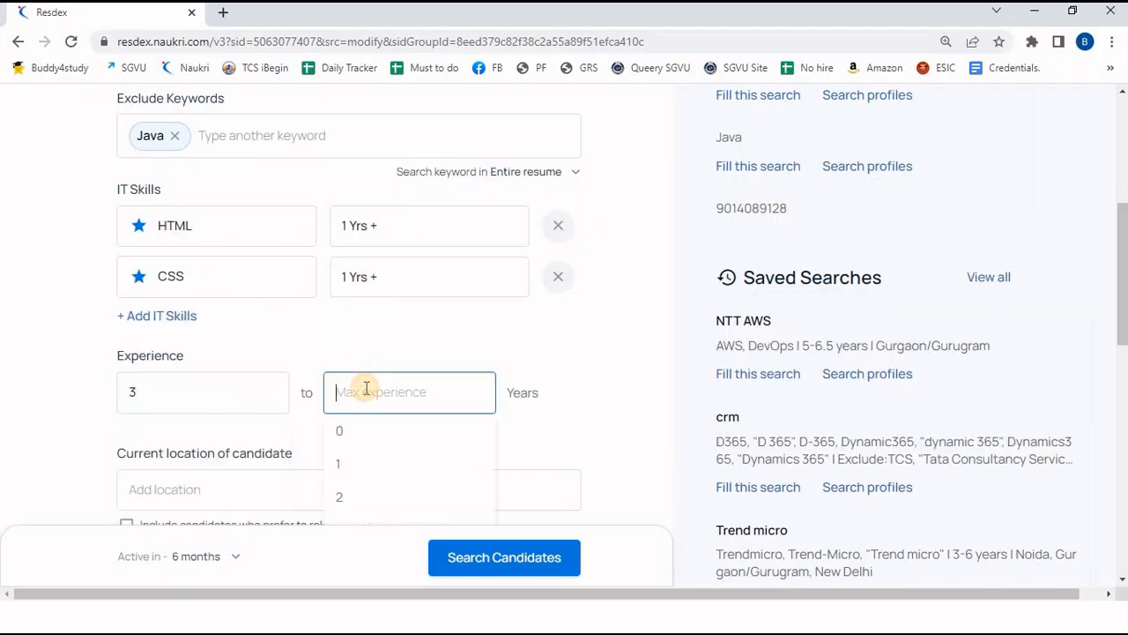
pyautogui.write('8')
pyautogui.click(414, 346)
# Check the required location in the Word job description and set the candidates' current location to Anywhere in India in Resdex.
pyautogui.scroll(-3, 414, 347)
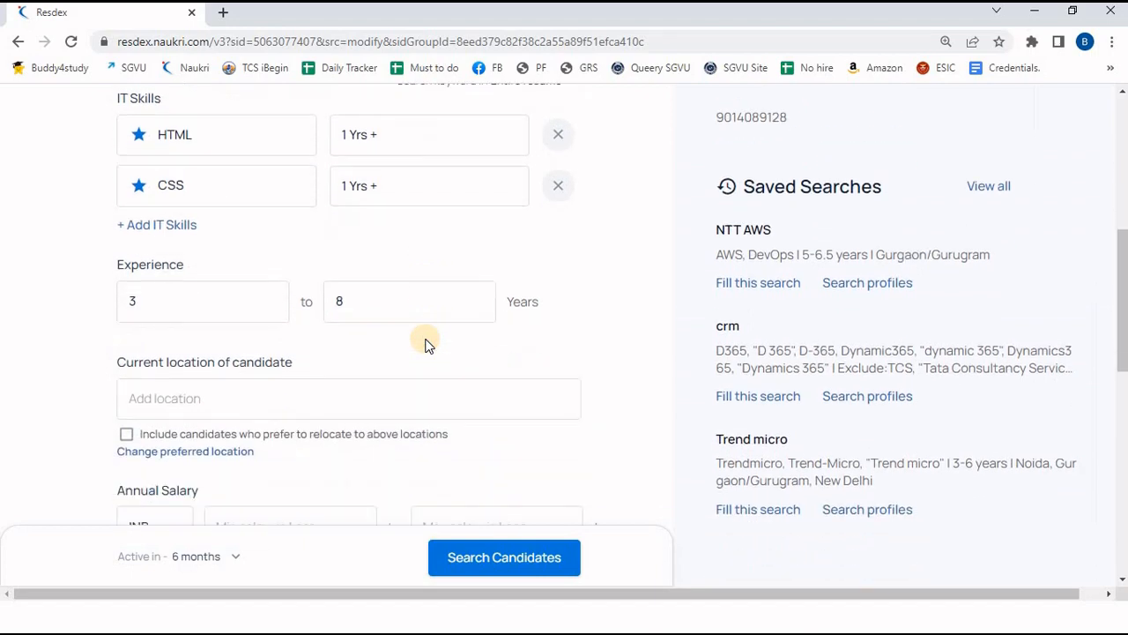
pyautogui.click(237, 295)
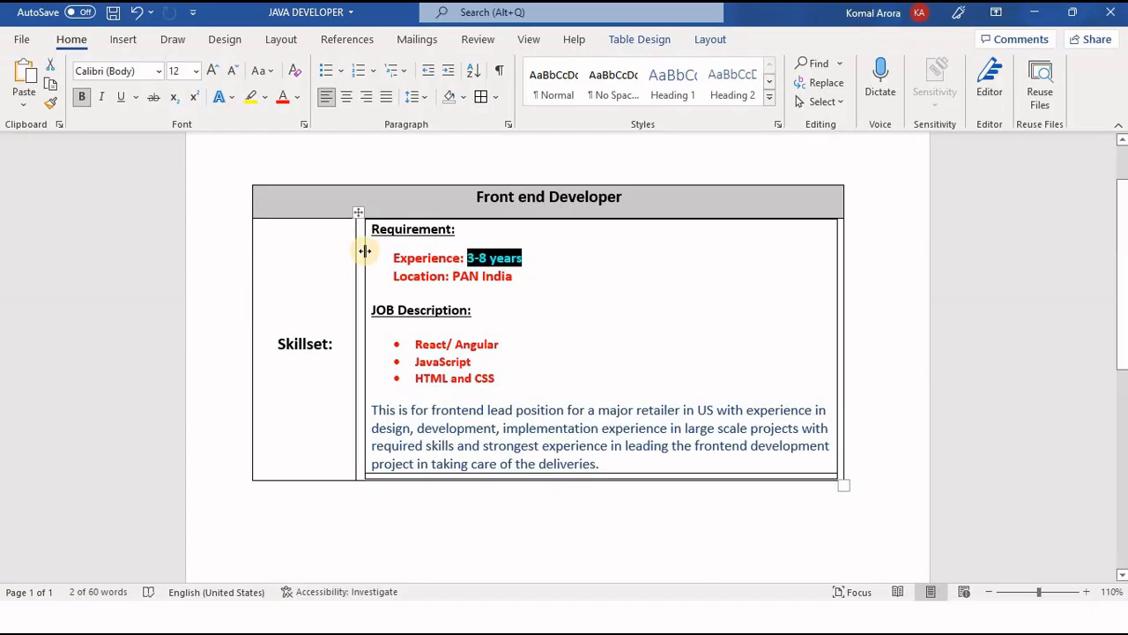
pyautogui.click(543, 279)
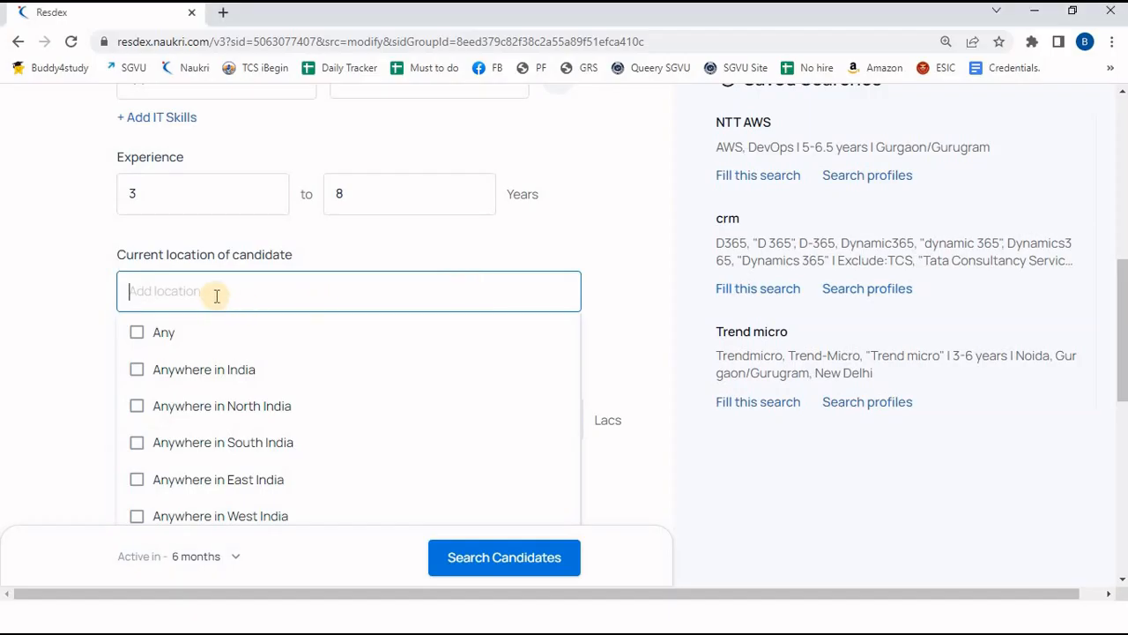
pyautogui.click(188, 371)
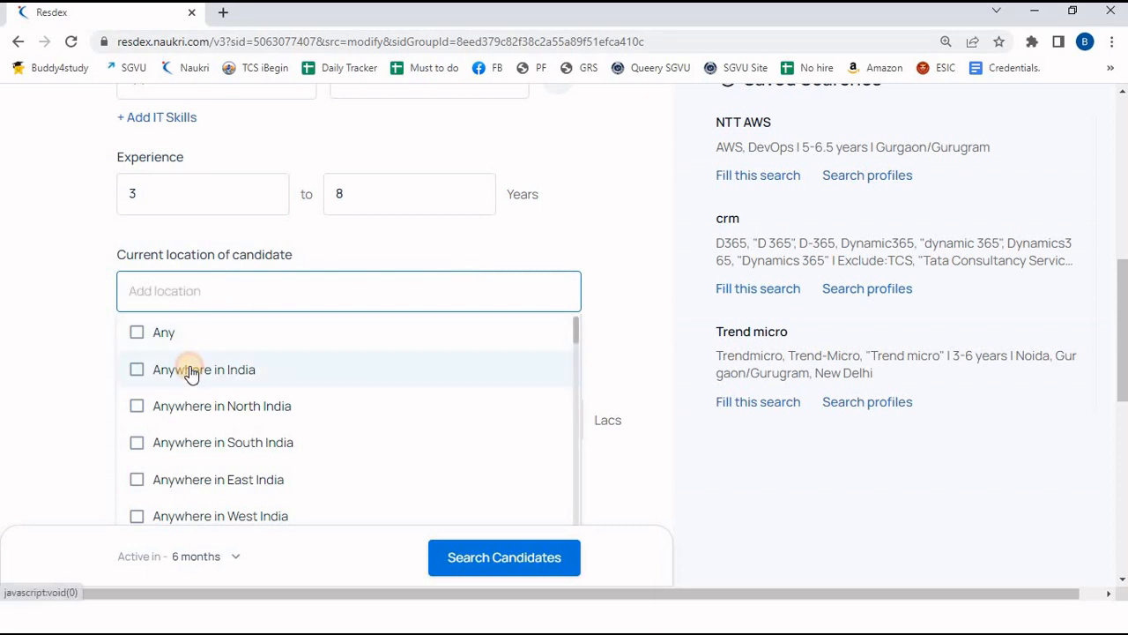
pyautogui.click(68, 356)
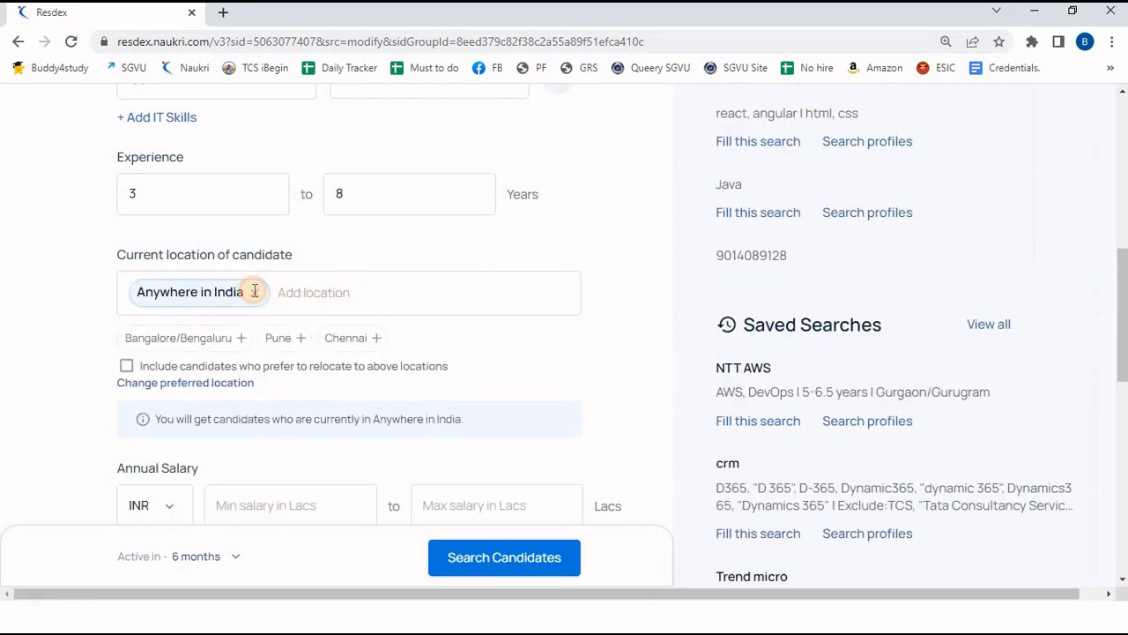
# Try Pune as the current location, switching the inclusion of candidates who prefer to relocate there on and off again.
pyautogui.click(253, 293)
pyautogui.click(235, 290)
pyautogui.write('Pune')
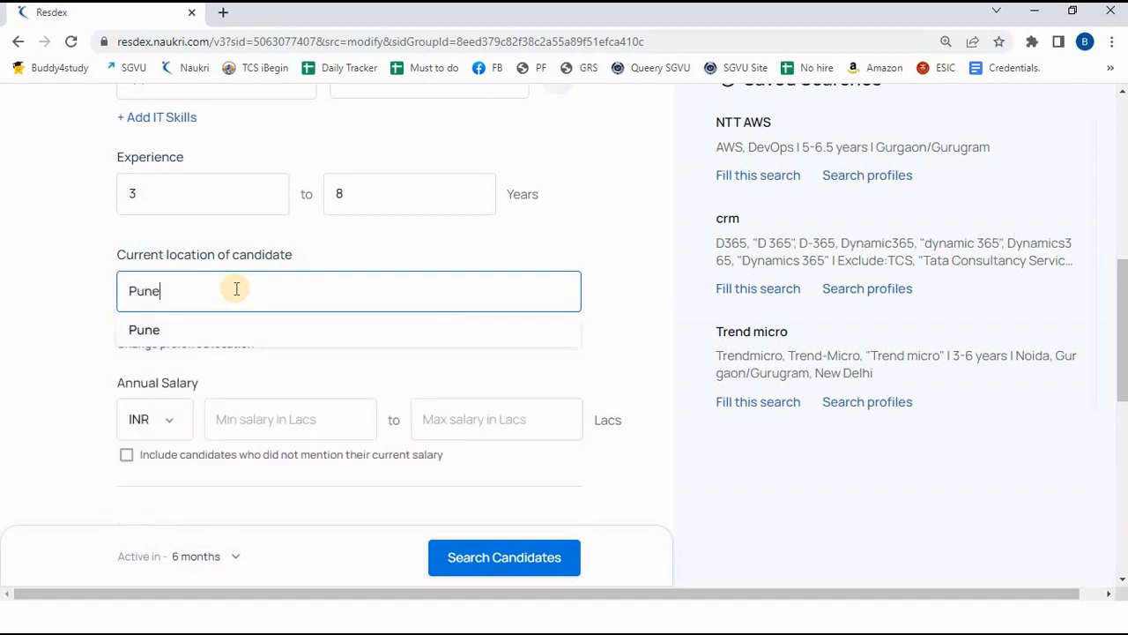
pyautogui.press('Return')
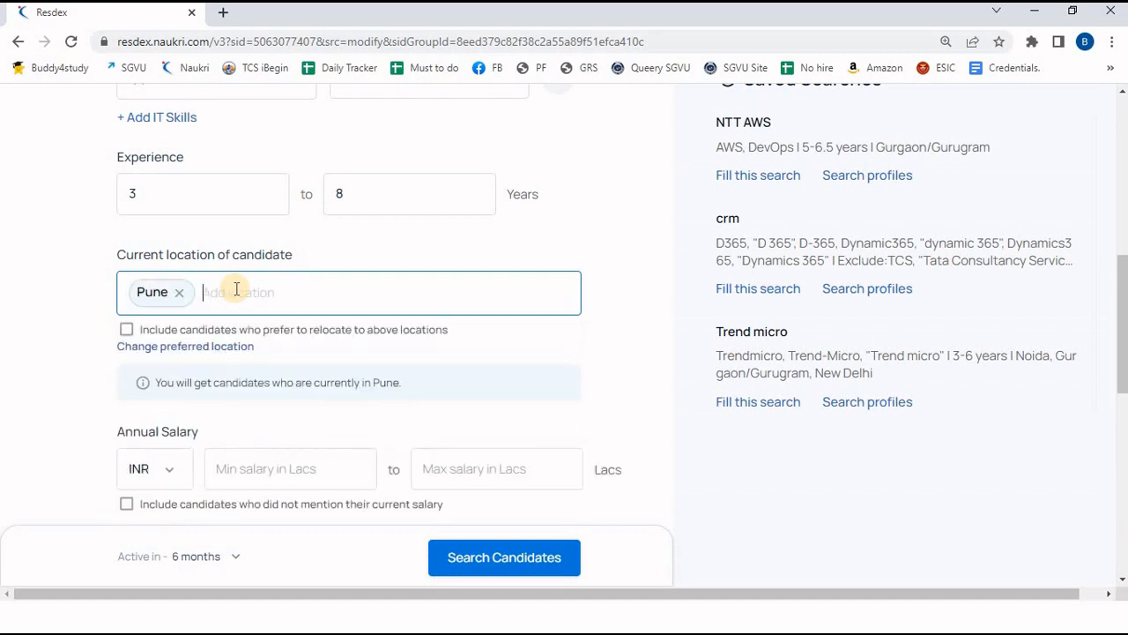
pyautogui.click(94, 328)
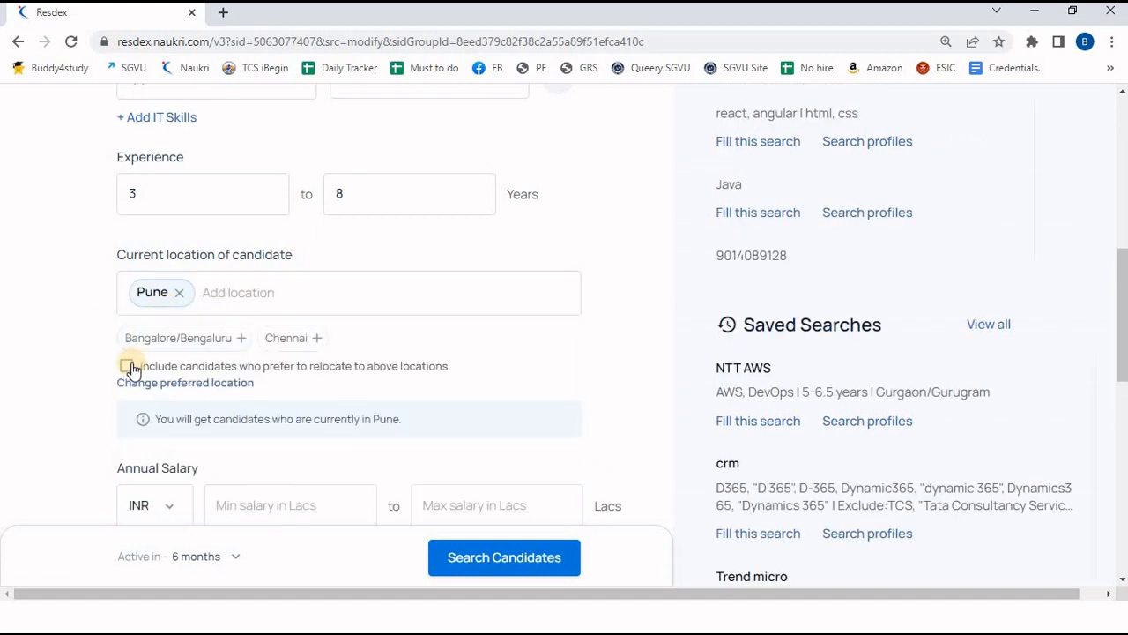
pyautogui.click(127, 366)
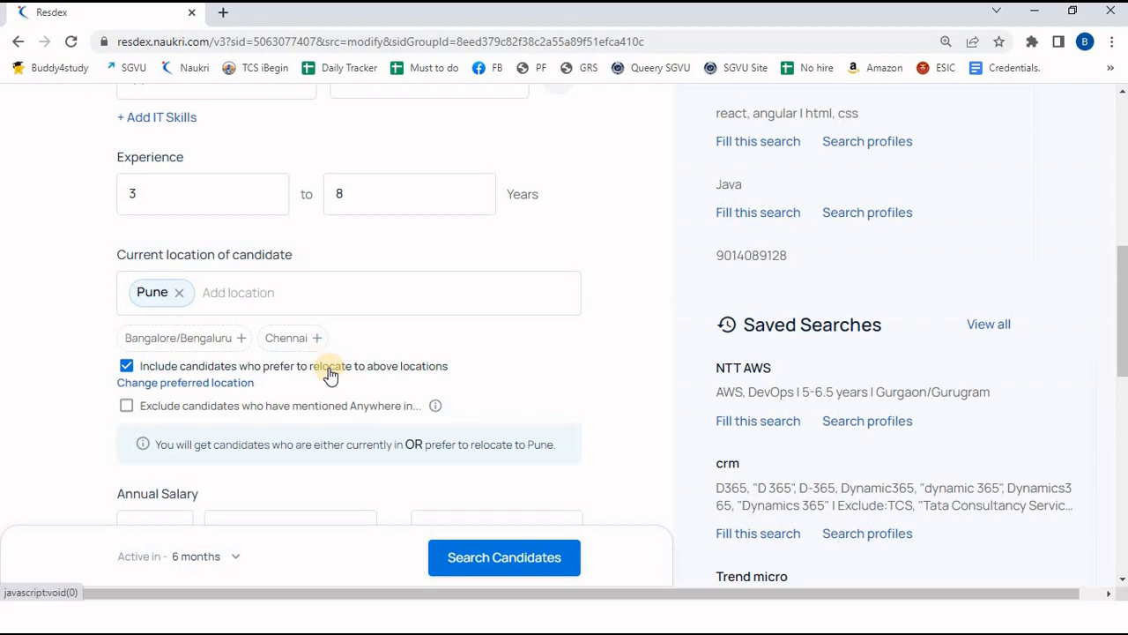
pyautogui.click(126, 368)
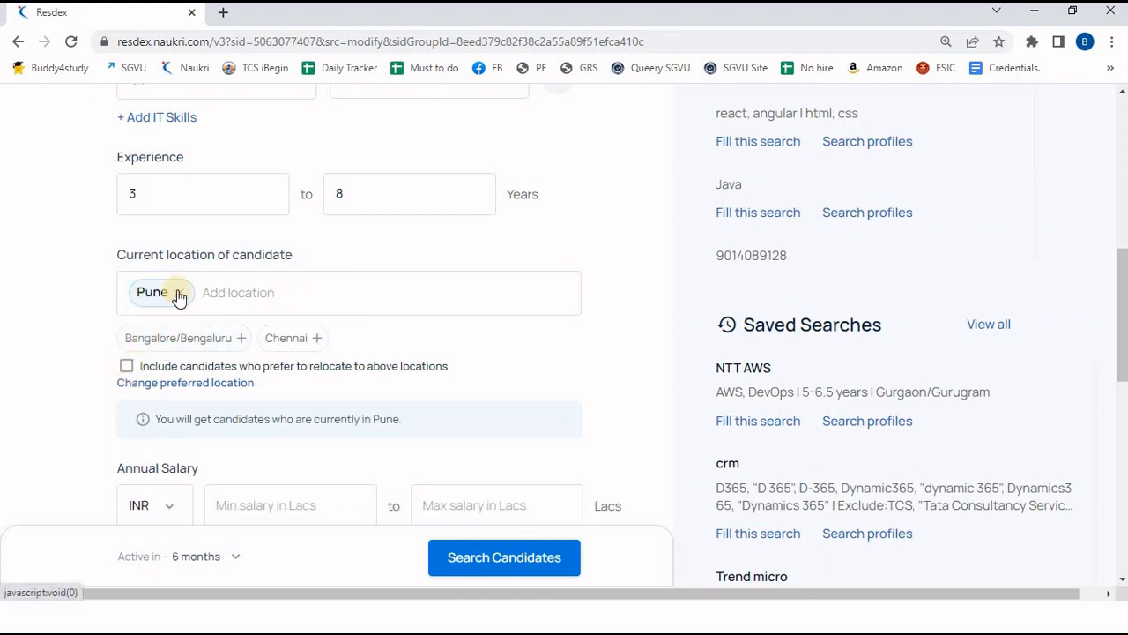
# Remove Pune and set the candidates' current location to Anywhere in India.
pyautogui.click(179, 291)
pyautogui.click(178, 290)
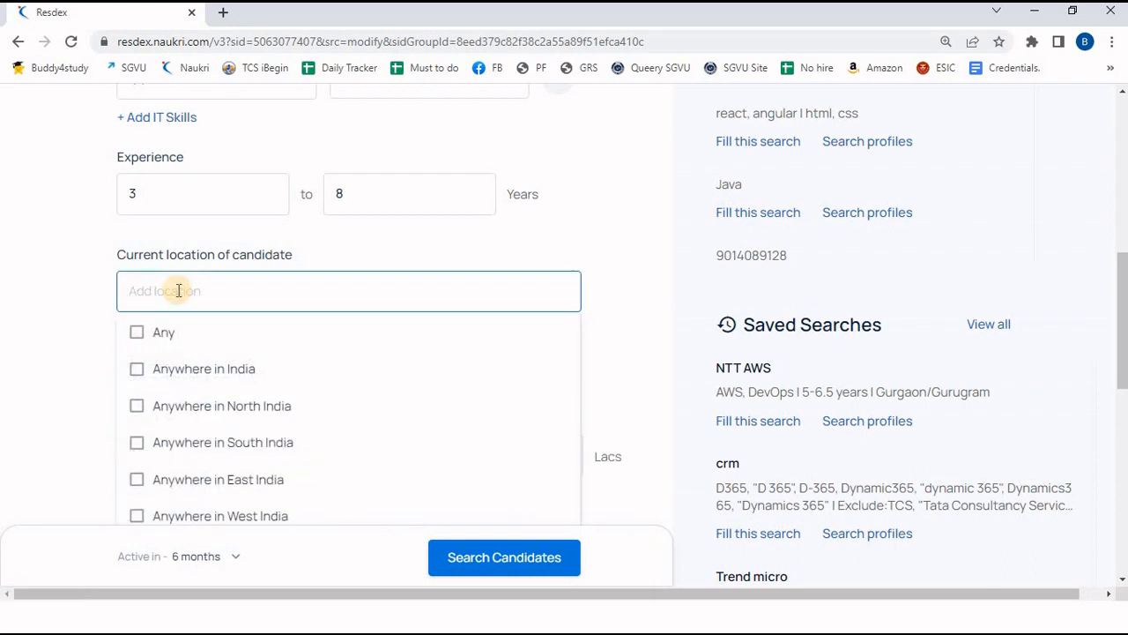
pyautogui.write('An')
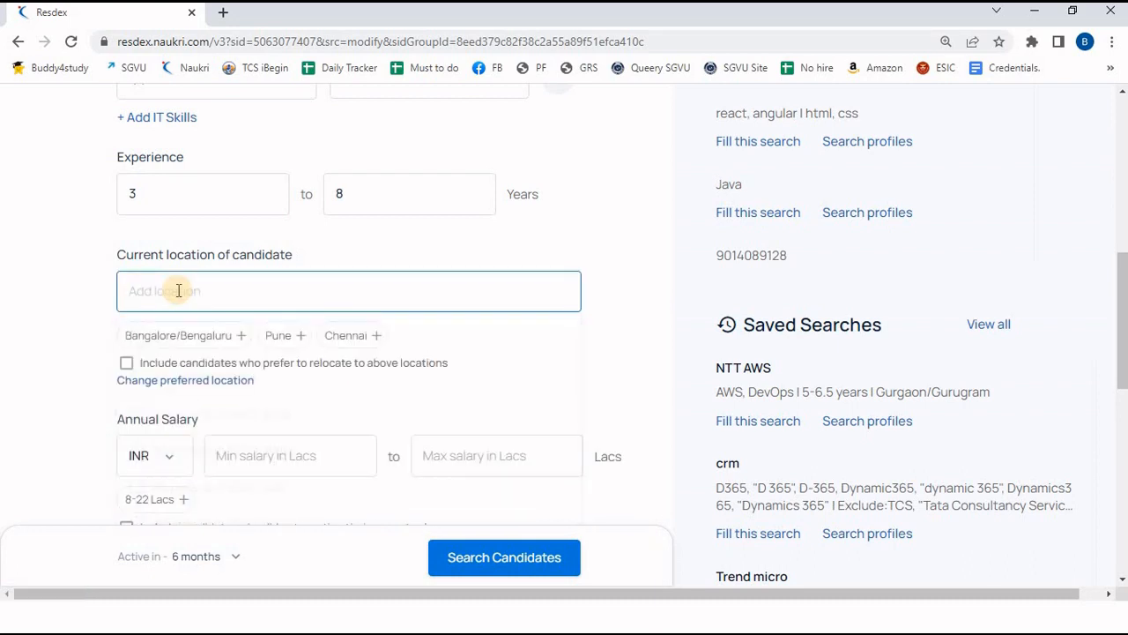
pyautogui.click(176, 381)
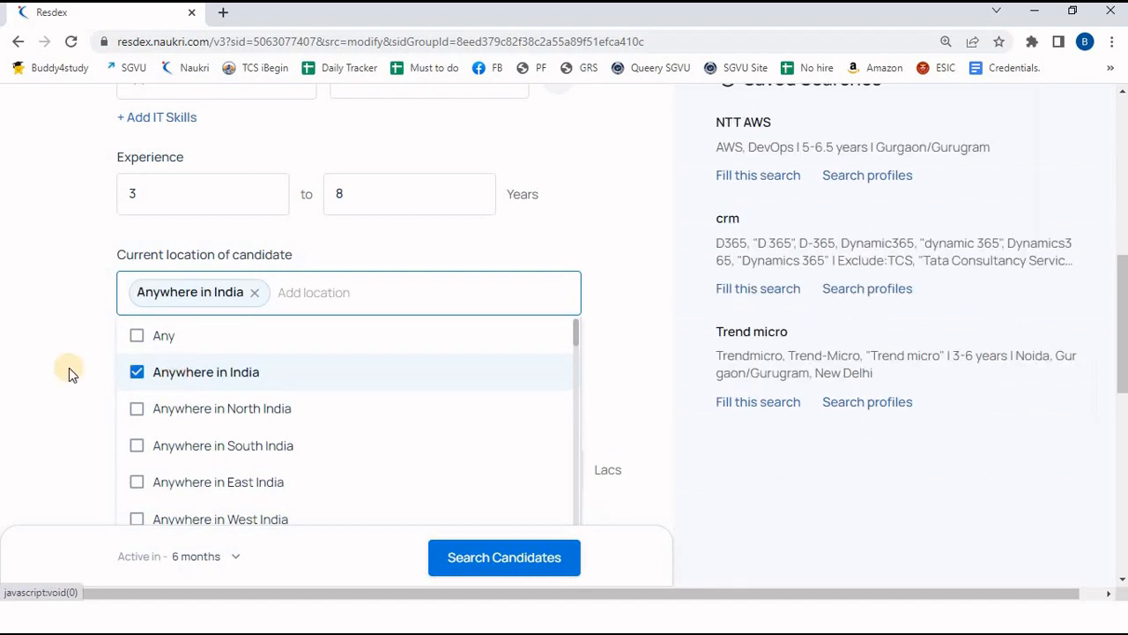
pyautogui.click(68, 367)
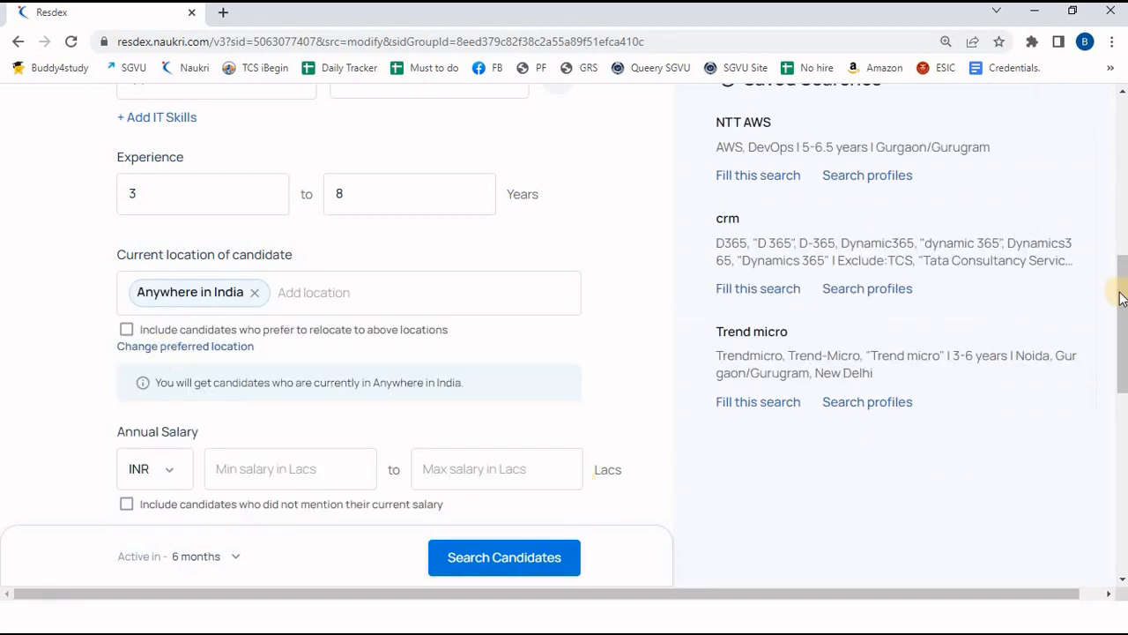
# Set the annual salary range to 8 to 20 Lacs in INR.
pyautogui.moveTo(1119, 297); pyautogui.dragTo(1120, 345)
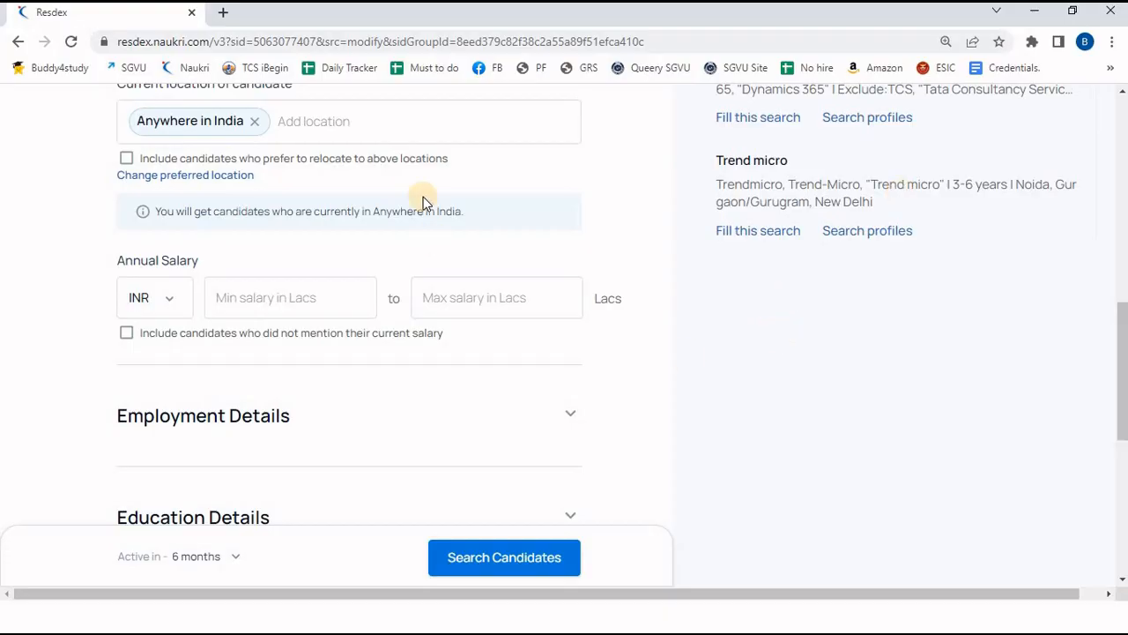
pyautogui.moveTo(1123, 370)
pyautogui.mouseDown()
pyautogui.moveTo(1123, 326)
pyautogui.moveTo(1124, 354)
pyautogui.mouseUp()
pyautogui.click(521, 368)
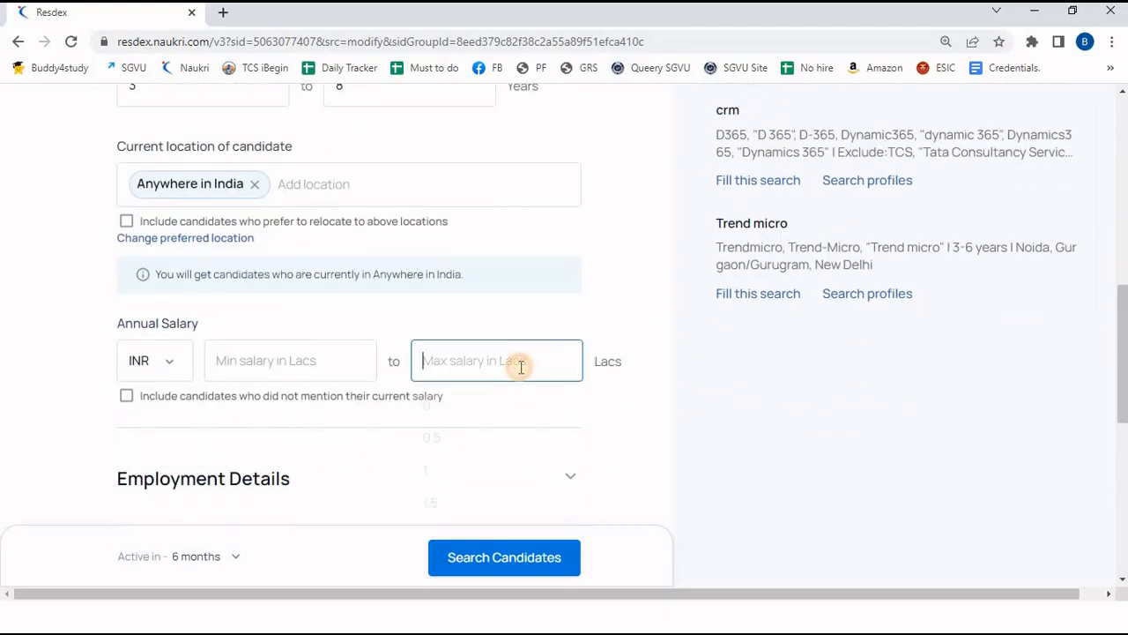
pyautogui.write('20')
pyautogui.click(298, 364)
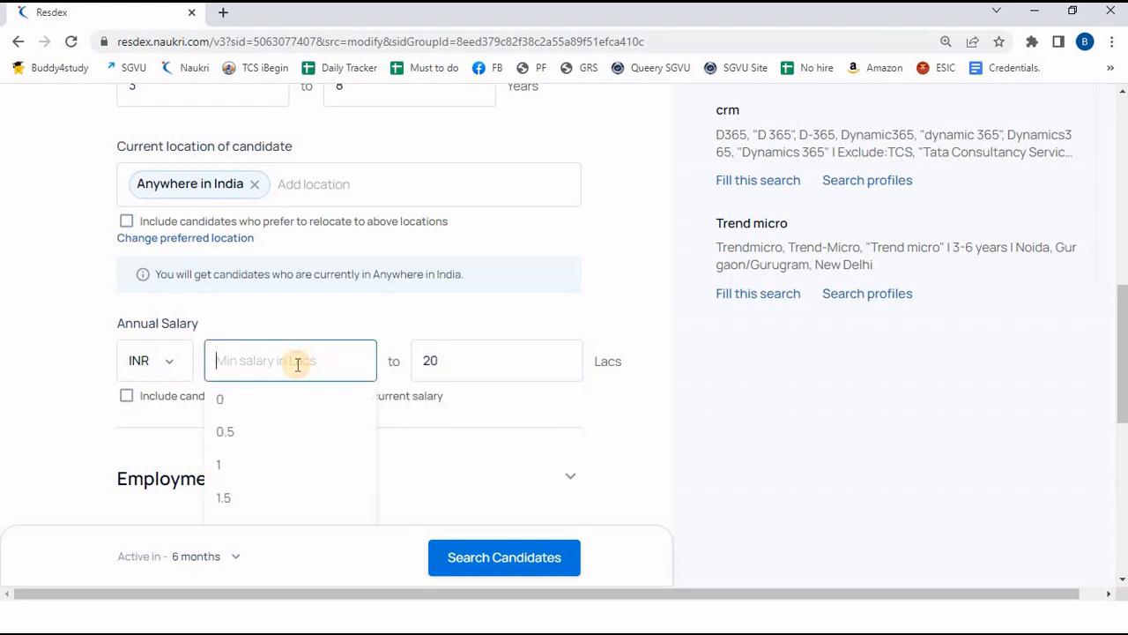
pyautogui.write('8')
pyautogui.click(297, 307)
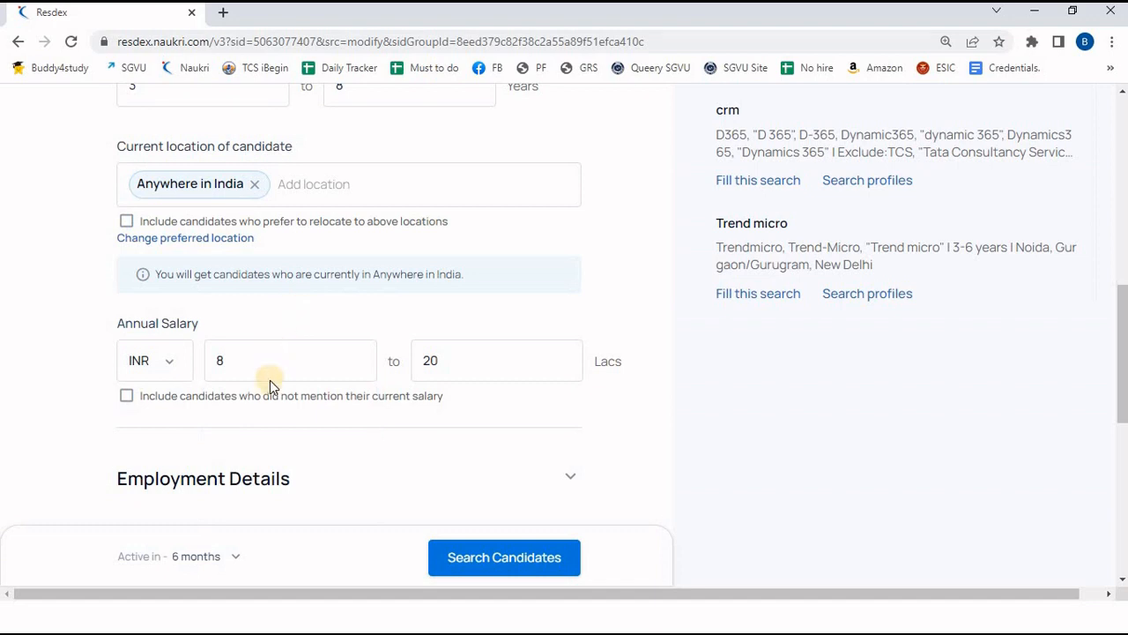
# Refine the annual salary range to a minimum of 8.5 and a maximum of 20.5 Lacs.
pyautogui.click(253, 349)
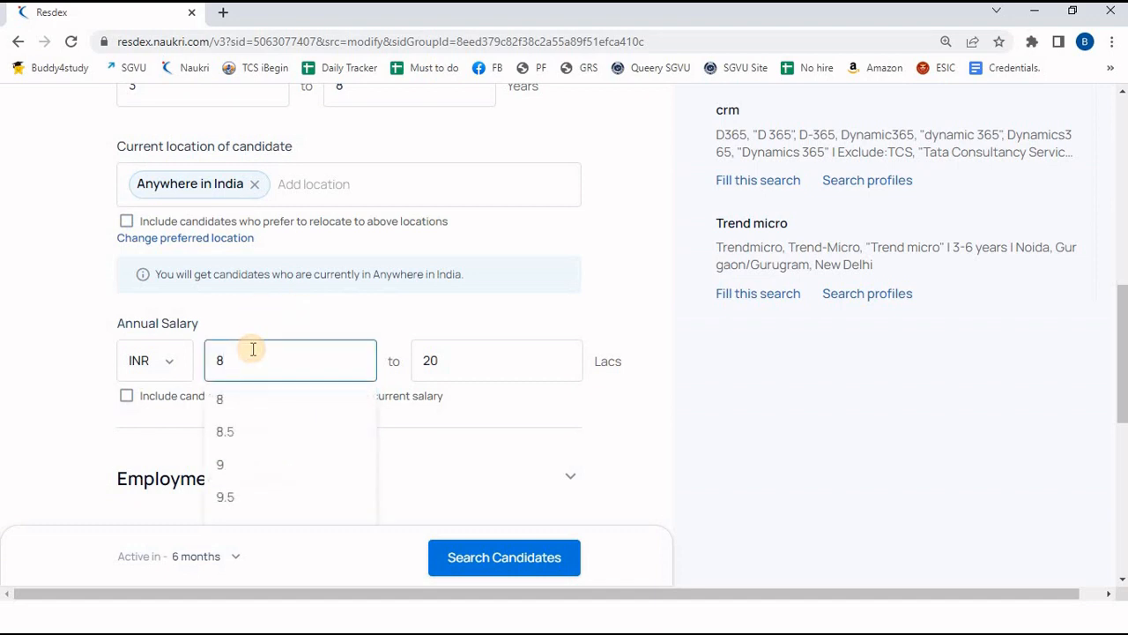
pyautogui.write('.5')
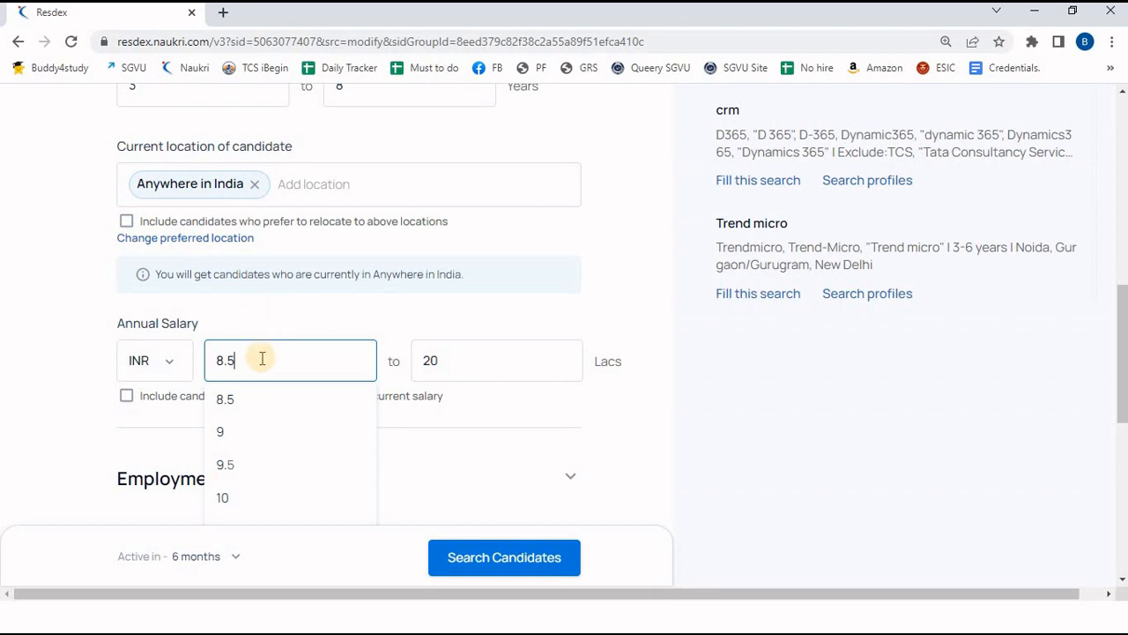
pyautogui.click(464, 369)
pyautogui.write('.5')
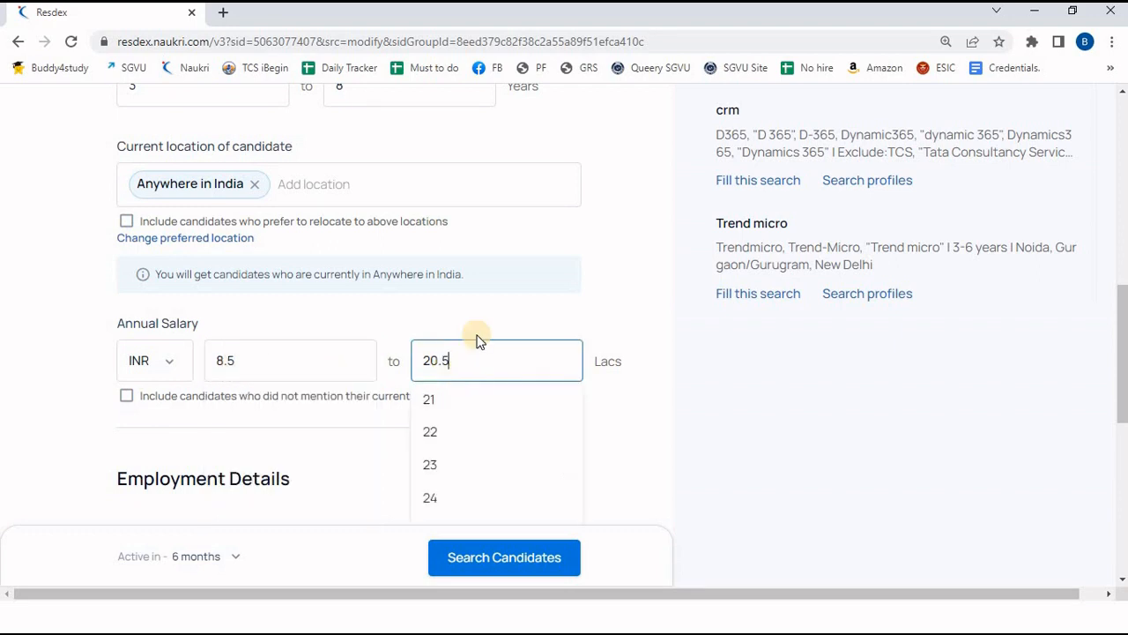
pyautogui.click(498, 325)
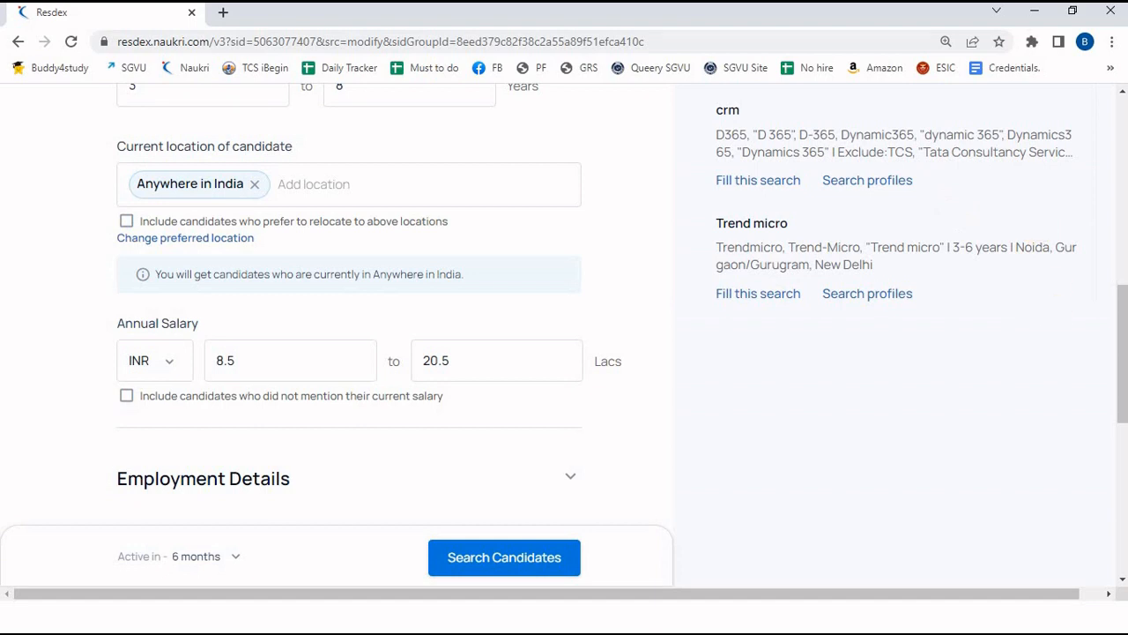
pyautogui.moveTo(1126, 316); pyautogui.dragTo(1124, 338)
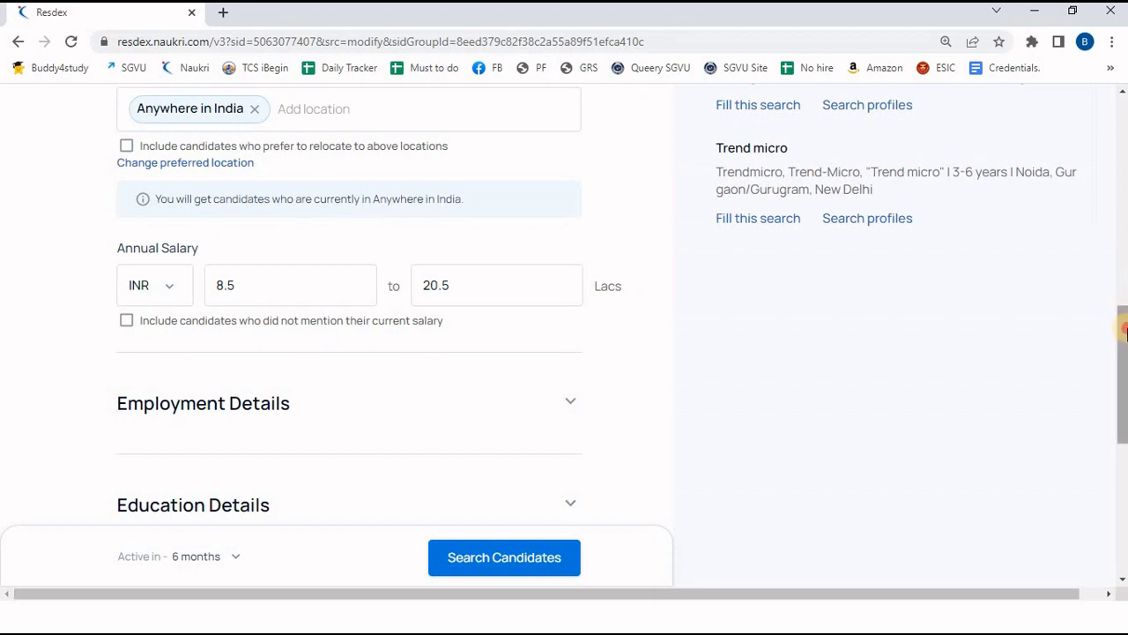
# Try including candidates who did not mention their current salary, switching the option on and off again.
pyautogui.moveTo(1126, 328); pyautogui.dragTo(1125, 342)
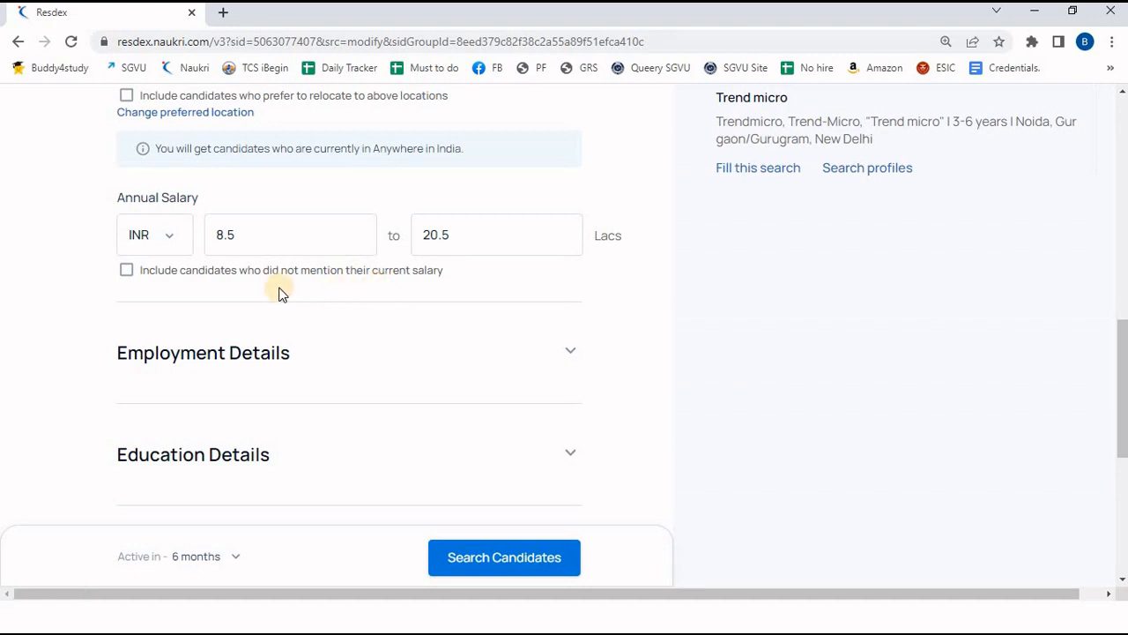
pyautogui.click(128, 271)
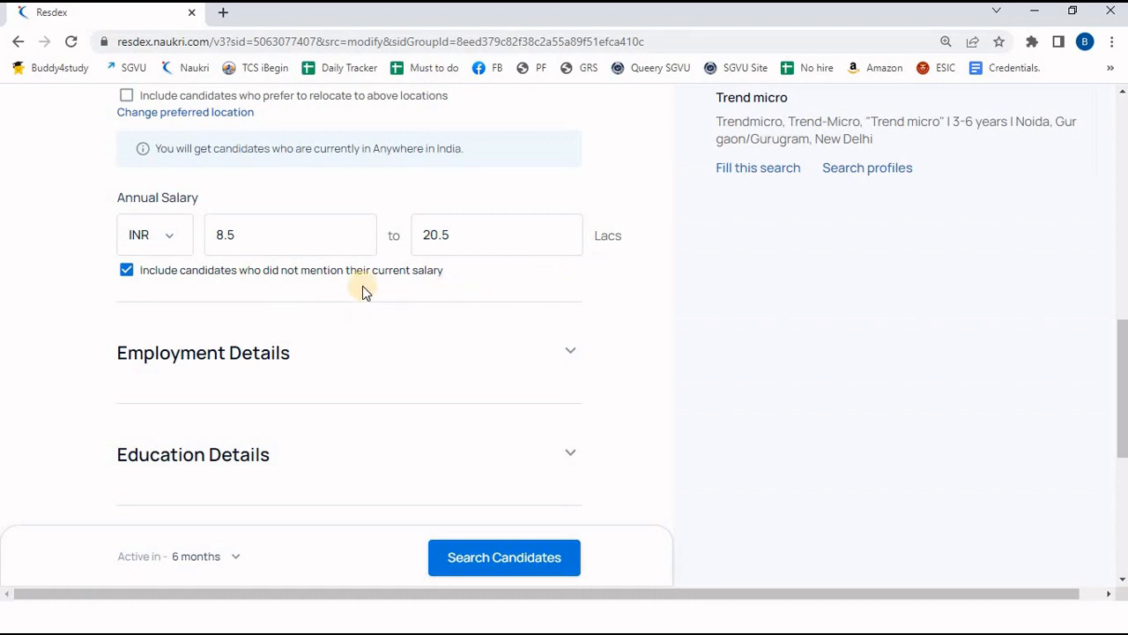
pyautogui.click(127, 275)
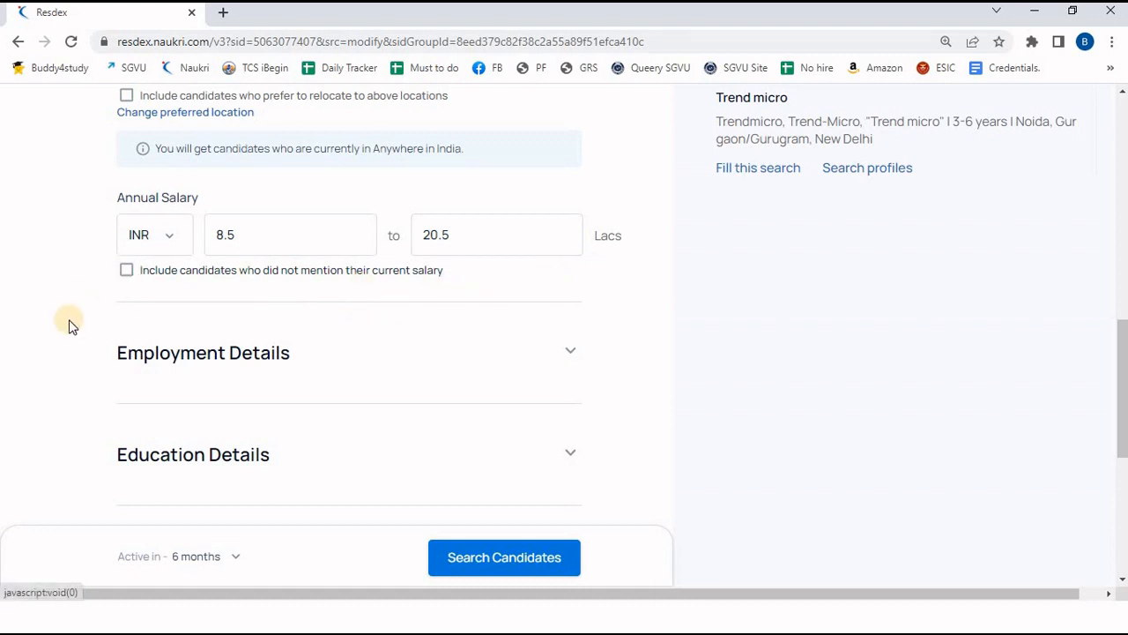
# Expand the employment details and browse the functional areas, viewing the roles under Engineering - Hardware & Networks without selecting any.
pyautogui.scroll(-2, 70, 324)
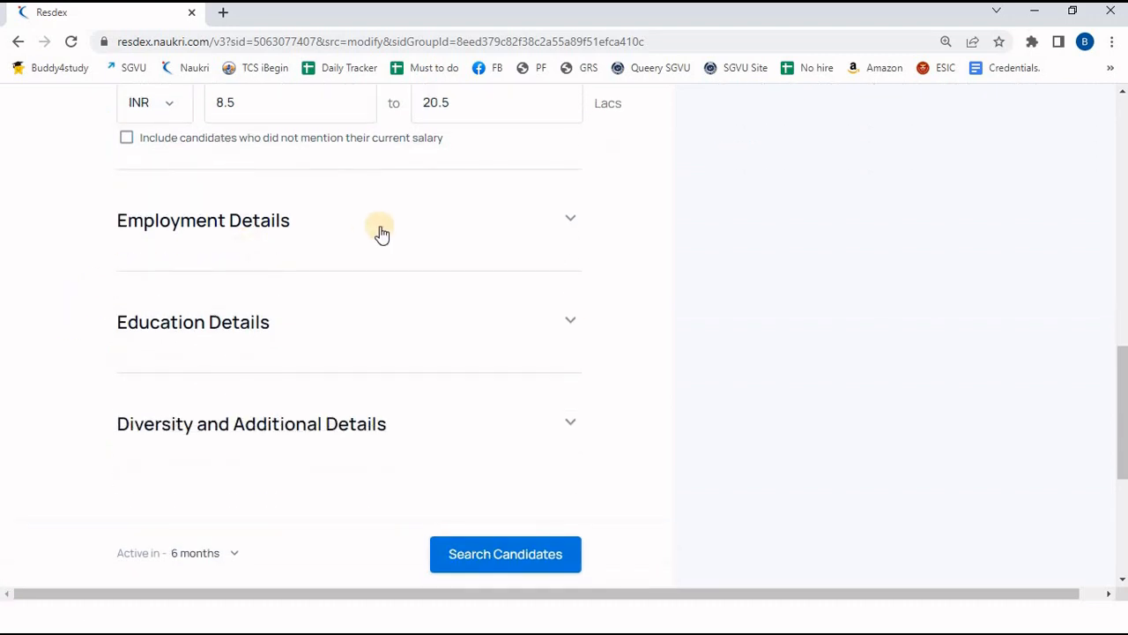
pyautogui.click(378, 231)
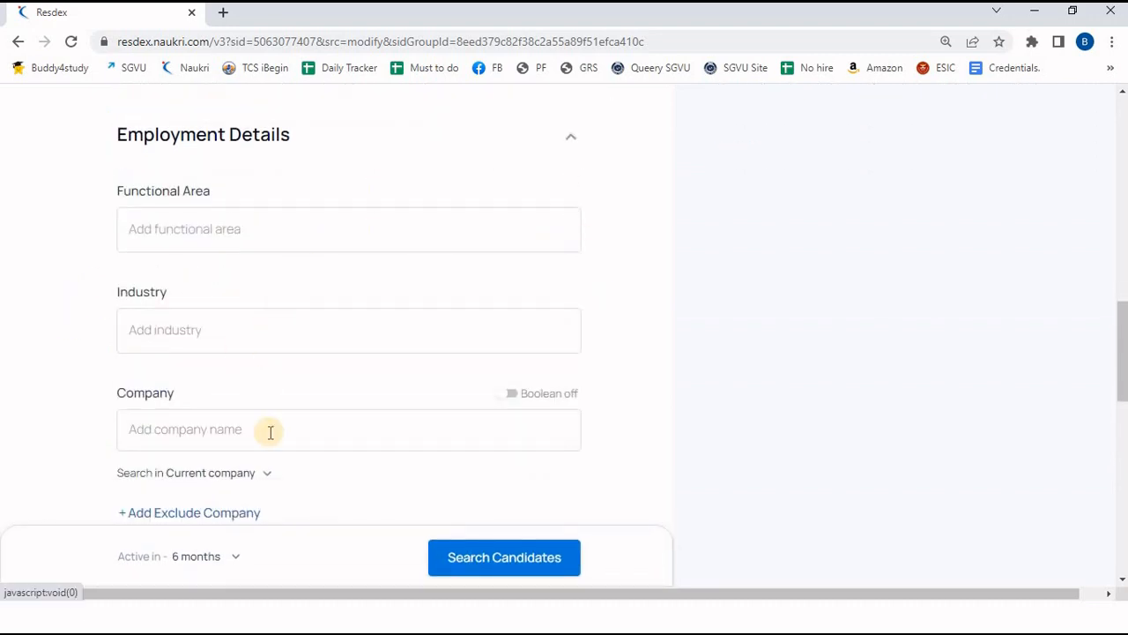
pyautogui.click(232, 227)
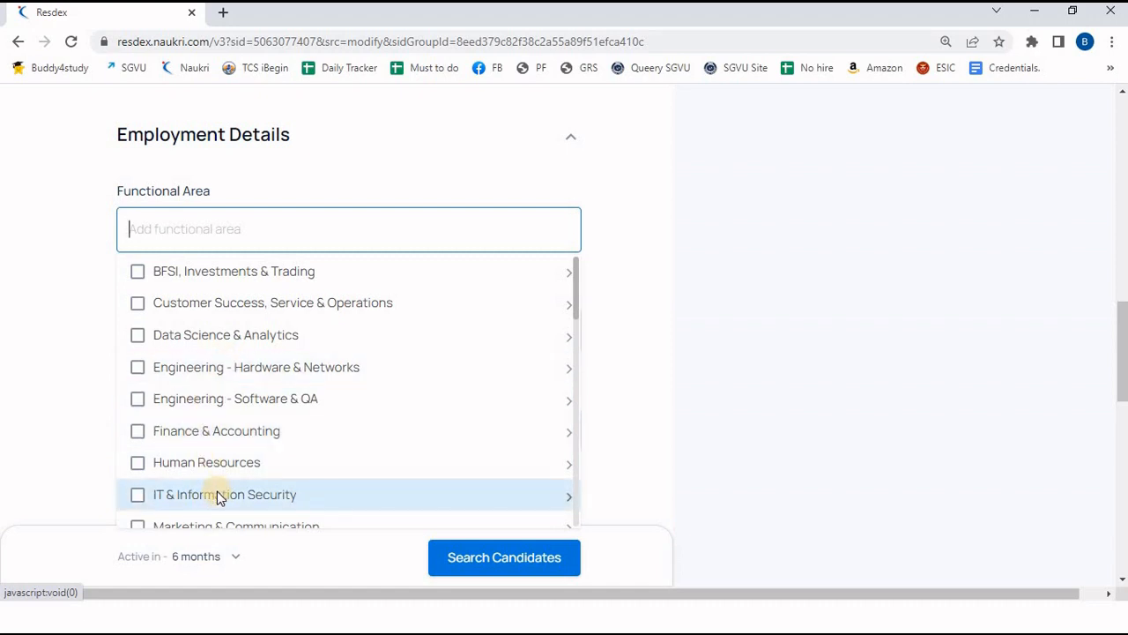
pyautogui.click(194, 370)
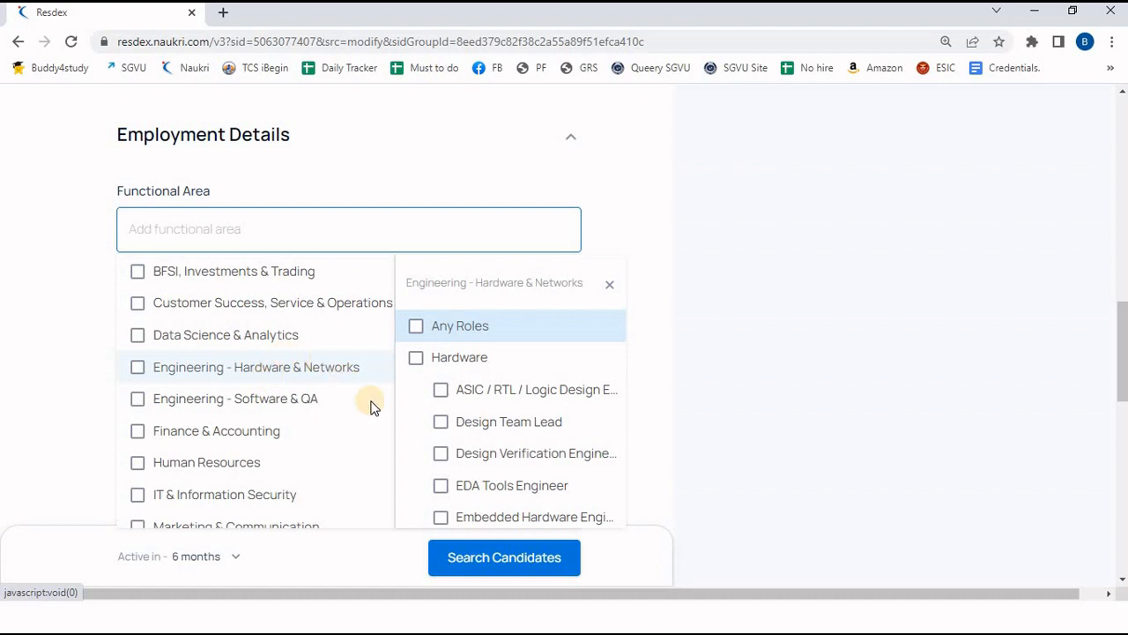
pyautogui.click(606, 288)
pyautogui.click(62, 313)
# Set the candidates' industry to IT Services & Consulting.
pyautogui.scroll(-1, 62, 312)
pyautogui.scroll(-1, 61, 313)
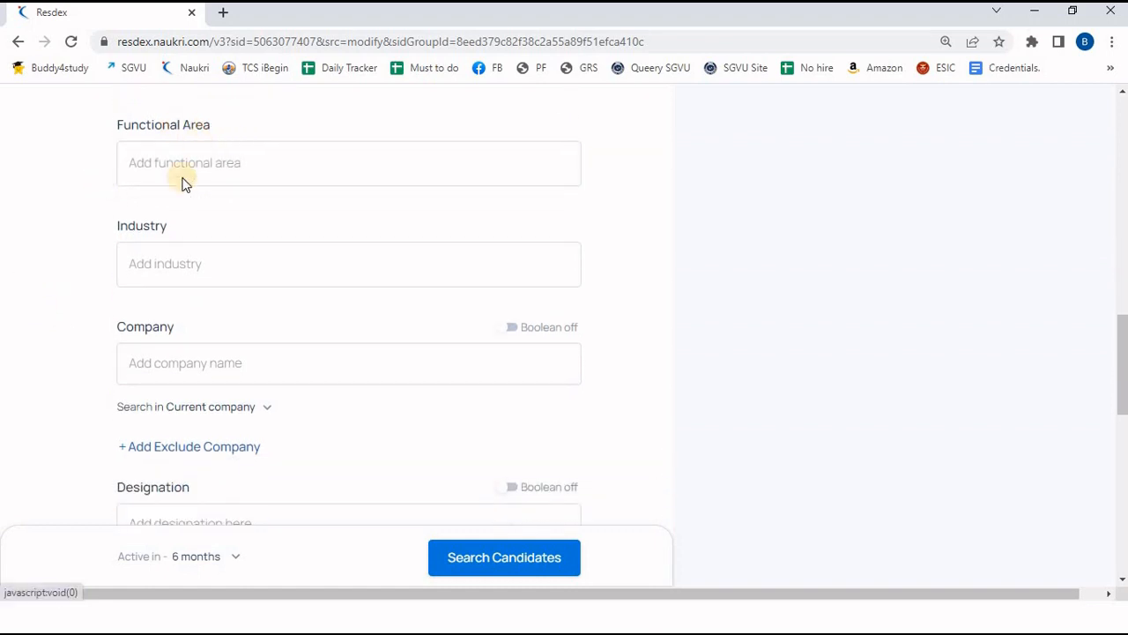
pyautogui.click(166, 275)
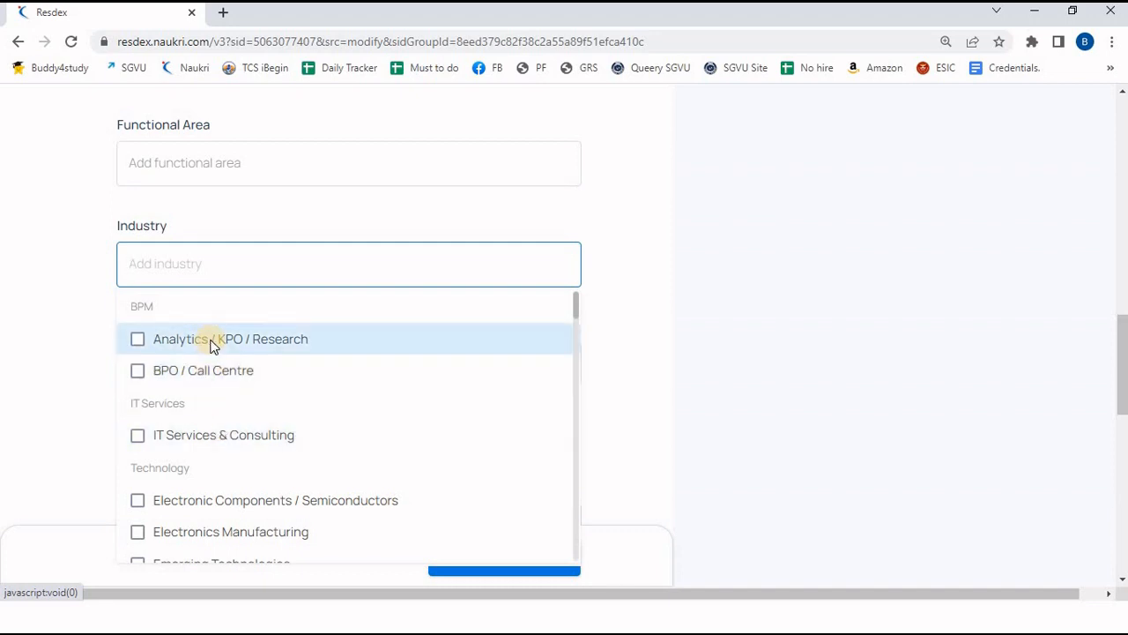
pyautogui.click(192, 435)
pyautogui.click(79, 365)
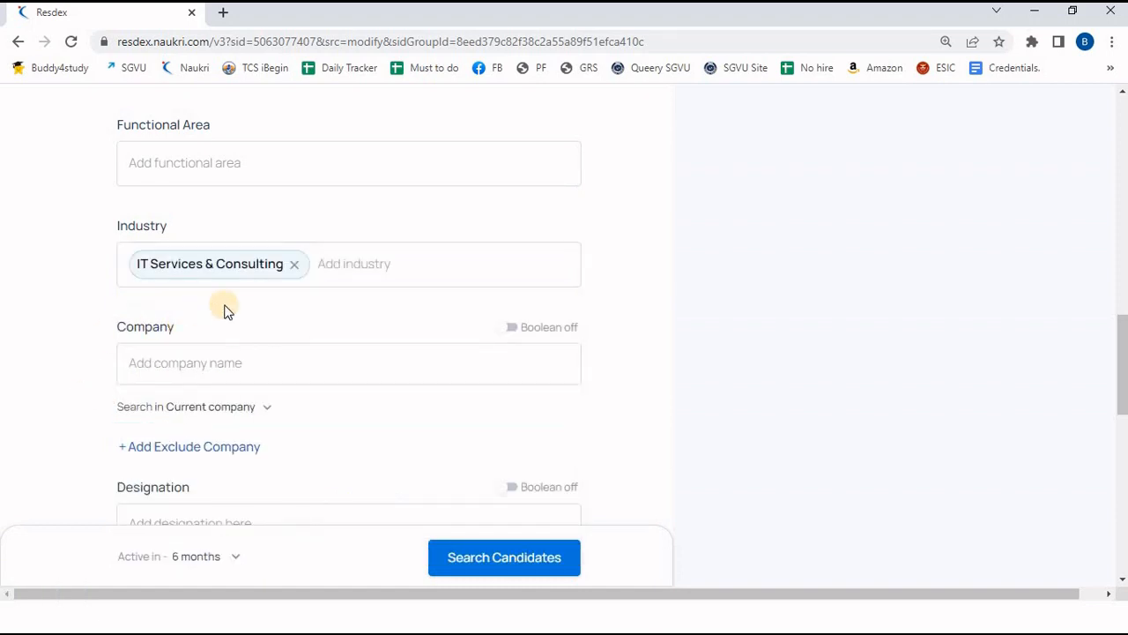
# Add TCS as the company to search for and turn on Boolean mode for the company filter.
pyautogui.click(201, 363)
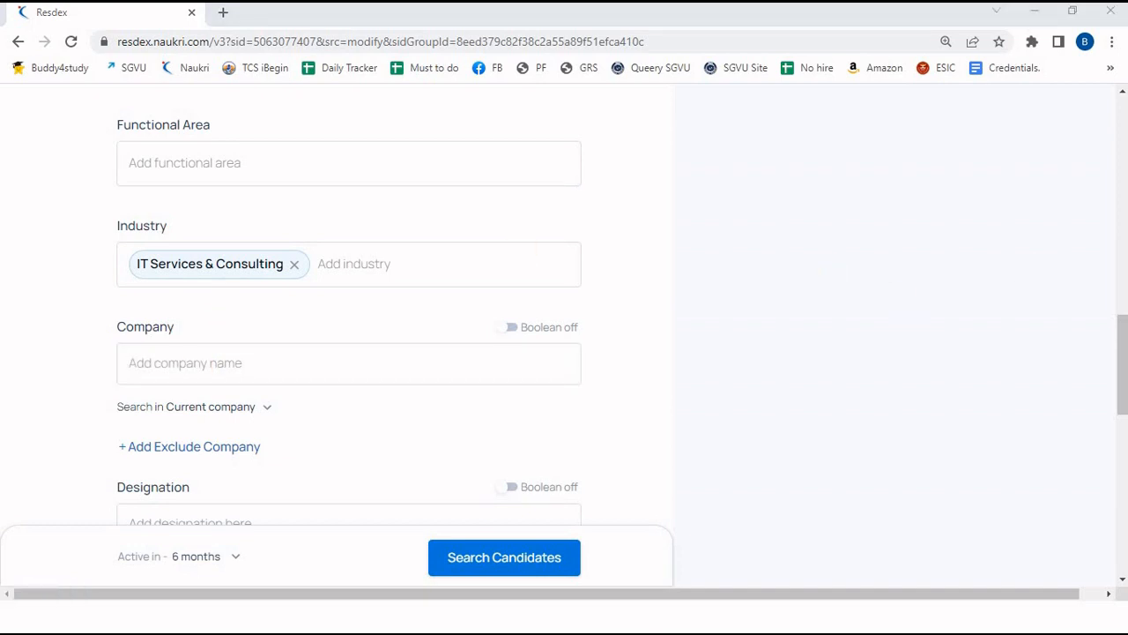
pyautogui.click(1116, 392)
pyautogui.scroll(-1, 302, 441)
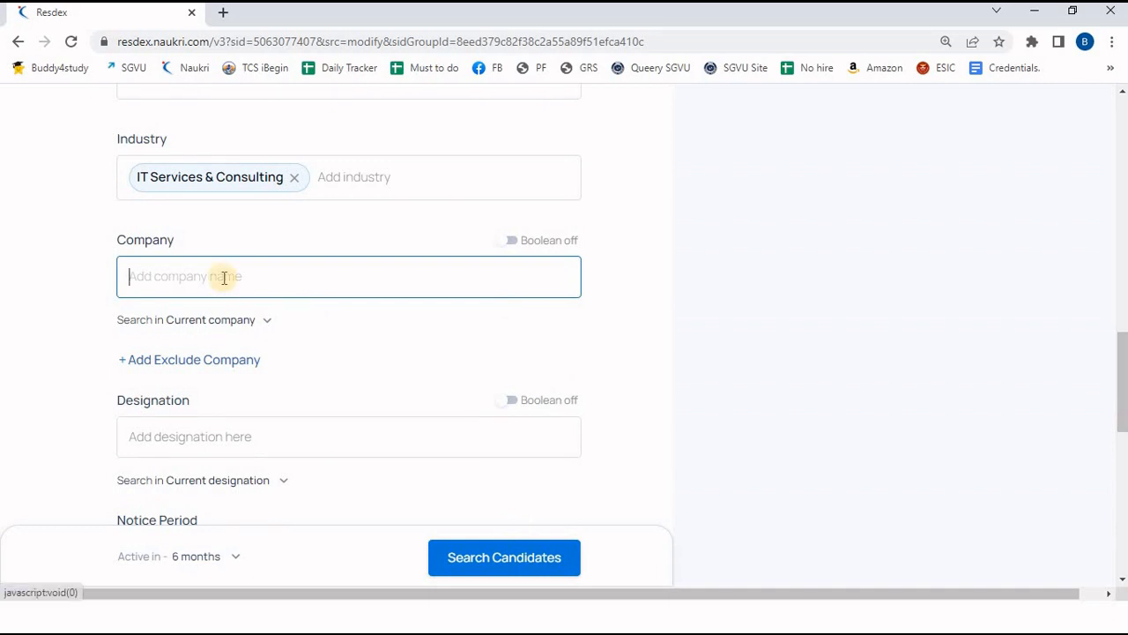
pyautogui.write('TCS')
pyautogui.press('Return')
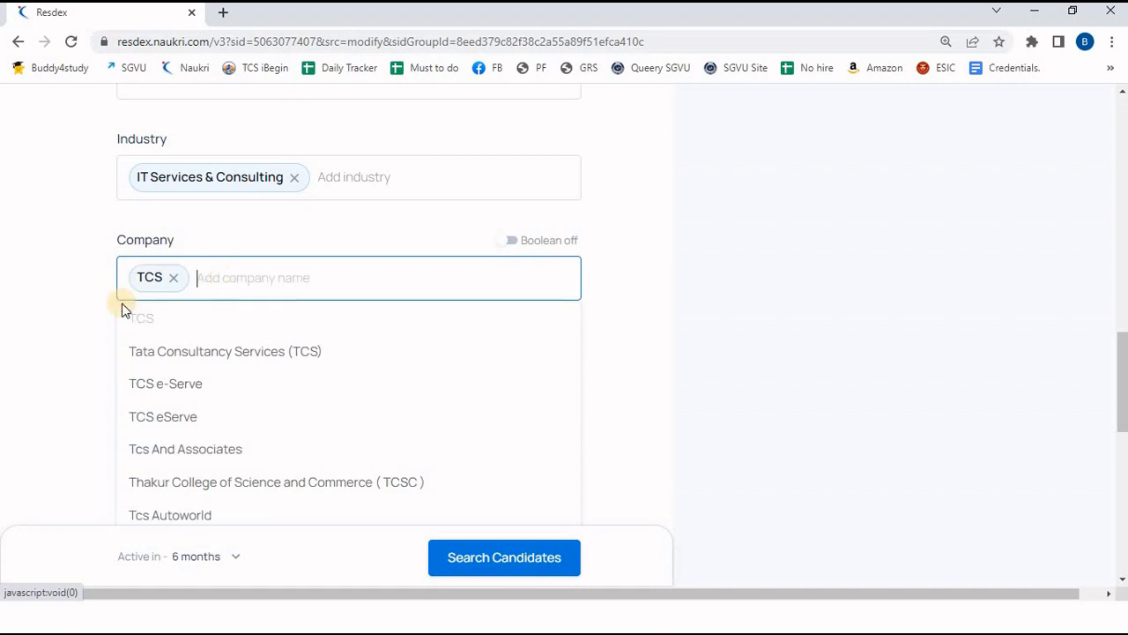
pyautogui.click(60, 312)
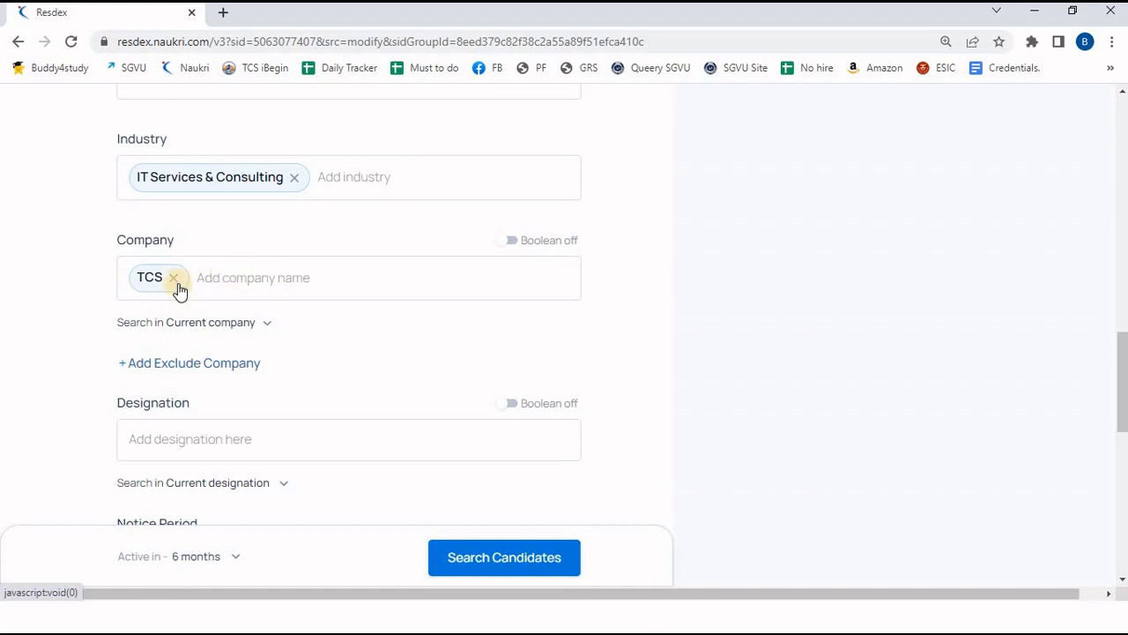
pyautogui.click(514, 241)
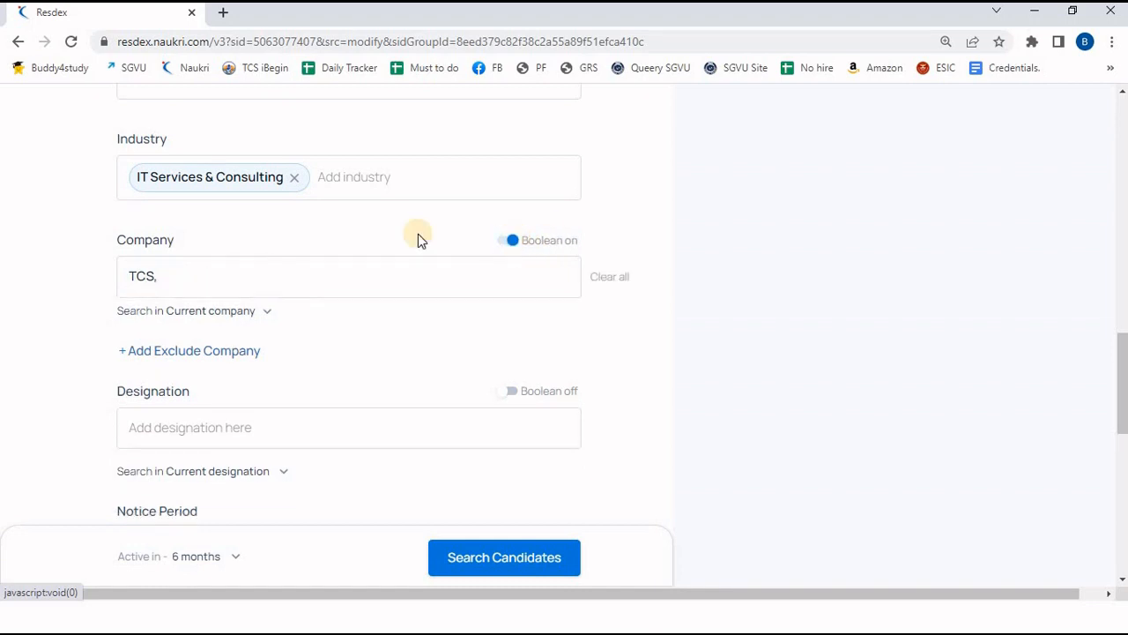
# Try the Current/Previous company scope for the company filter, and set it back to Current company.
pyautogui.click(250, 315)
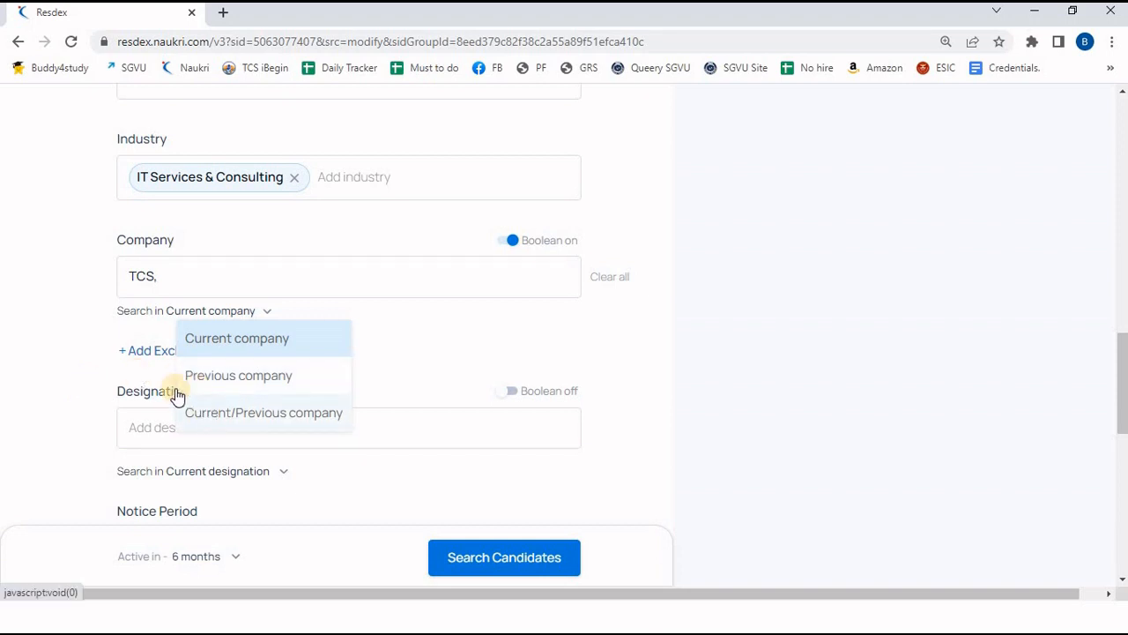
pyautogui.click(212, 412)
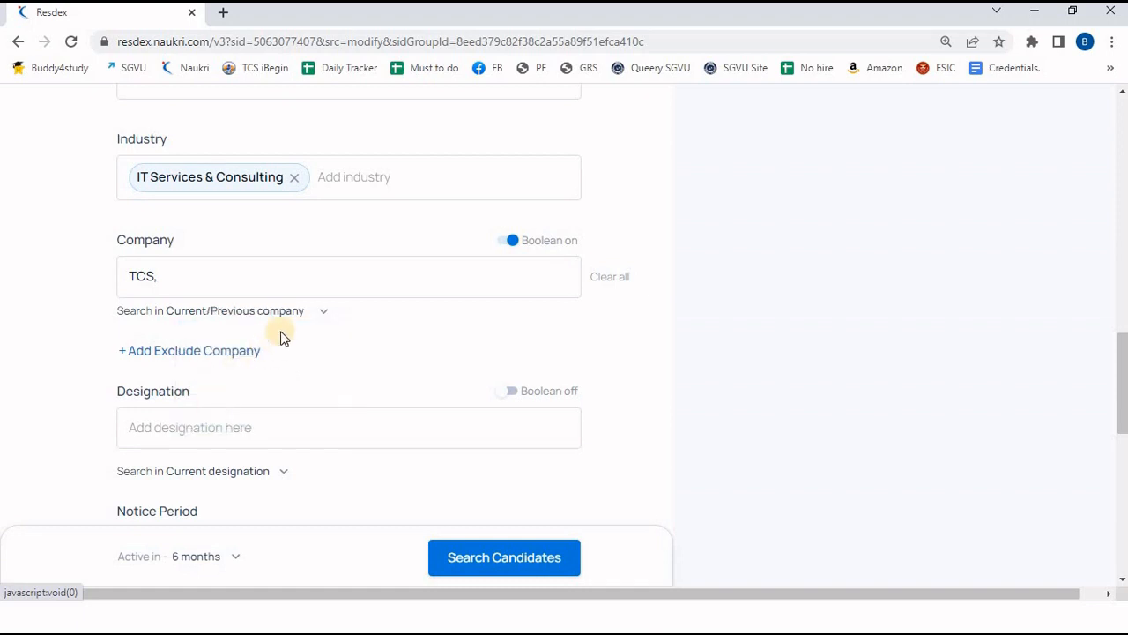
pyautogui.click(299, 314)
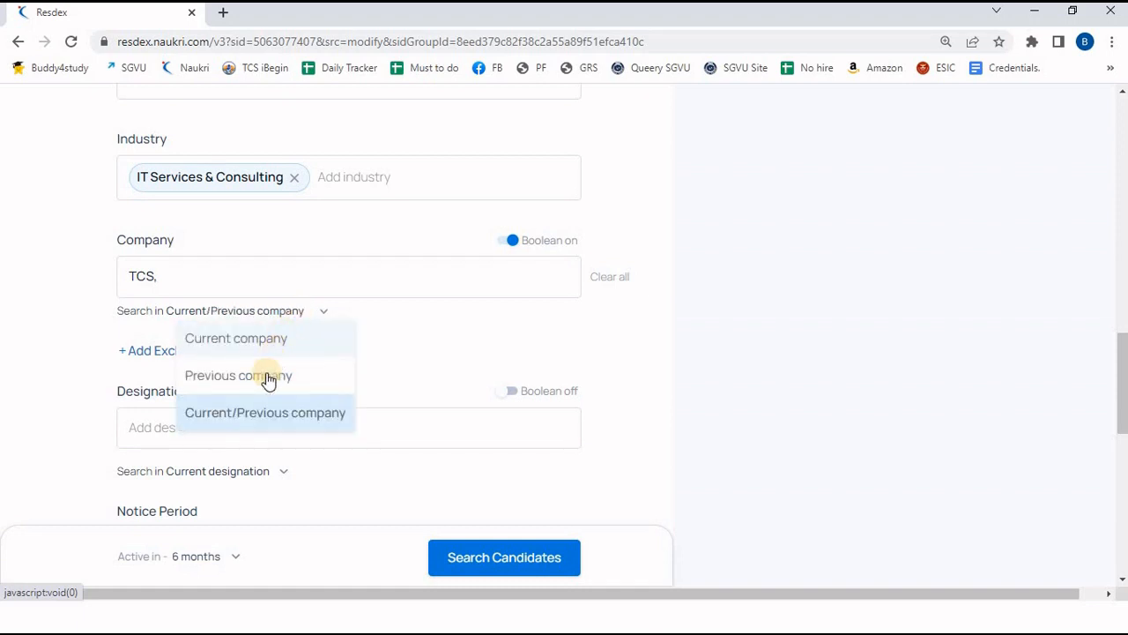
pyautogui.click(273, 341)
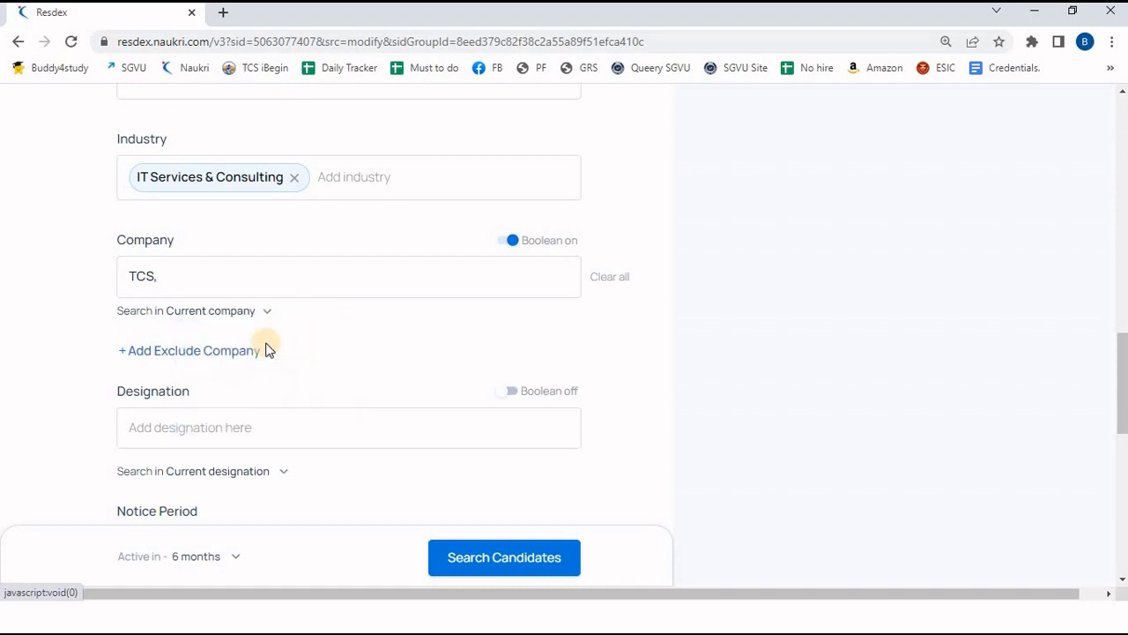
# Exclude candidates from NTT DATA with Boolean mode on, and set the exclusion to search in Current/Previous company.
pyautogui.click(224, 356)
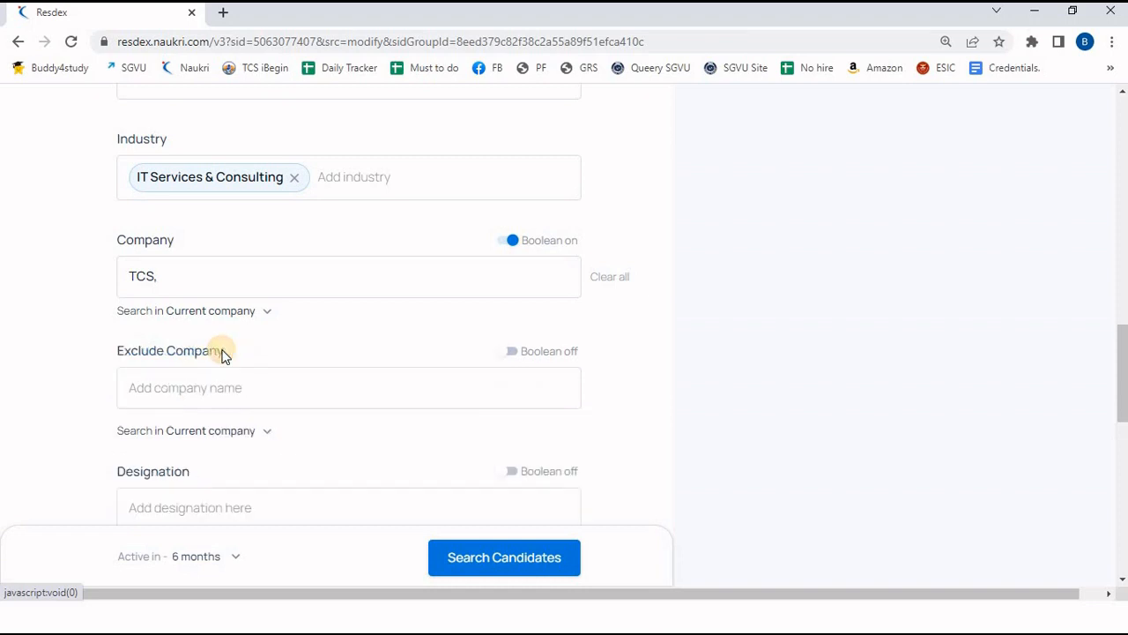
pyautogui.click(238, 386)
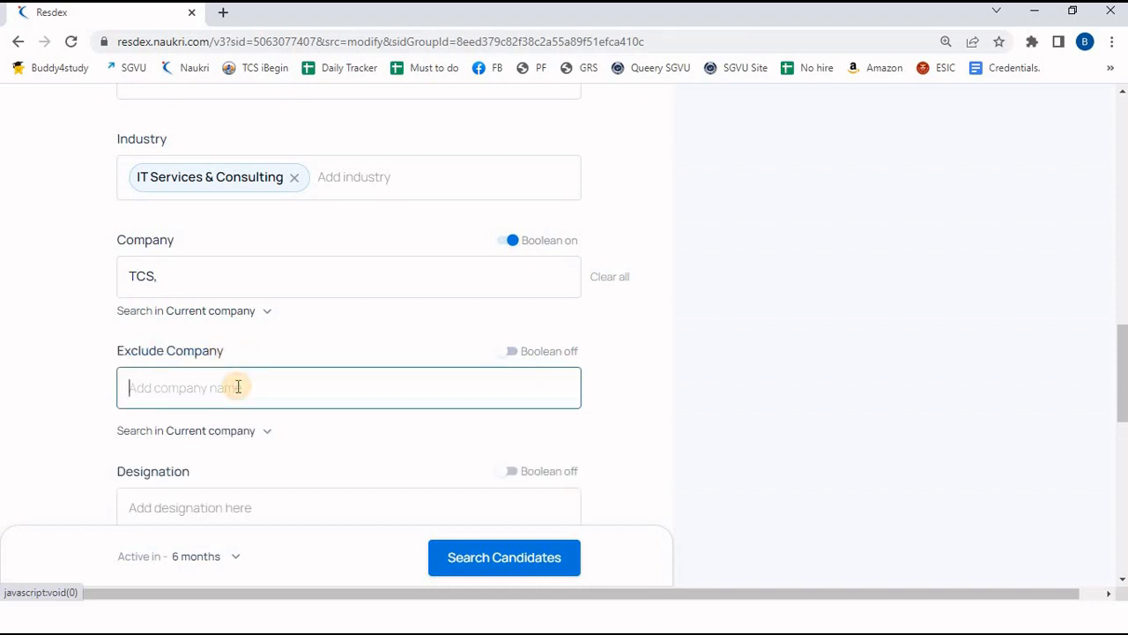
pyautogui.write('NTT')
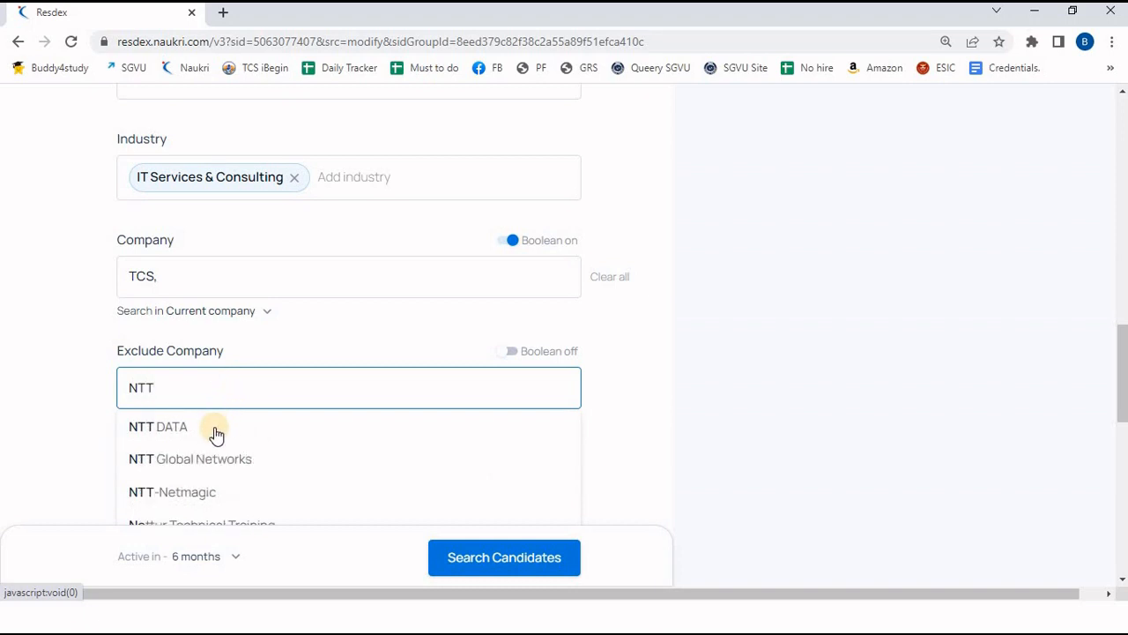
pyautogui.click(216, 428)
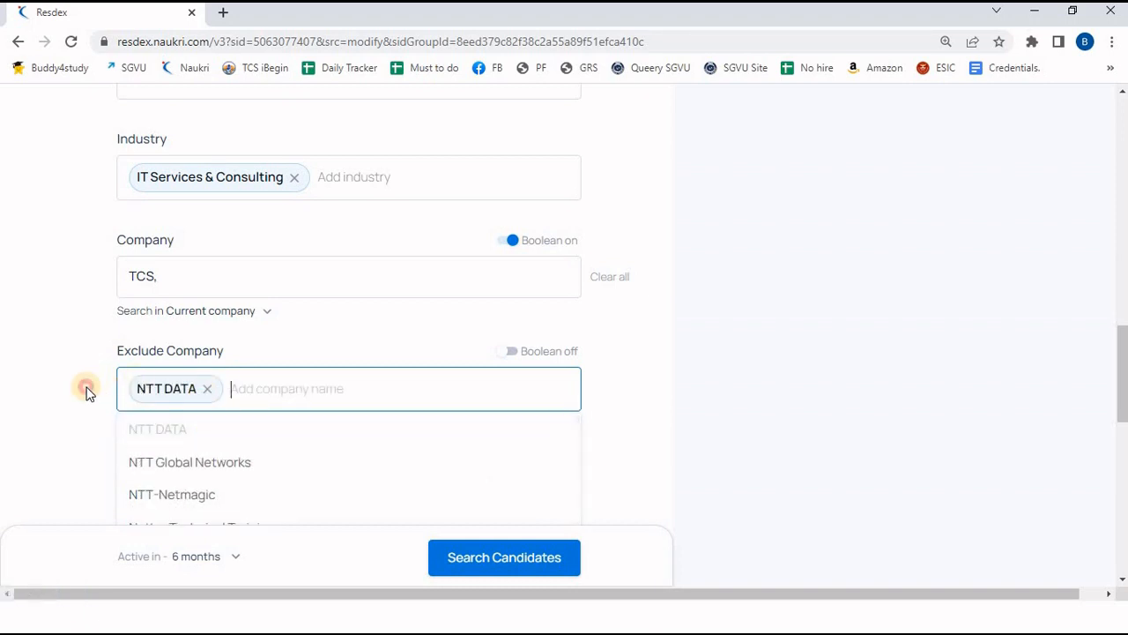
pyautogui.click(86, 391)
pyautogui.click(511, 352)
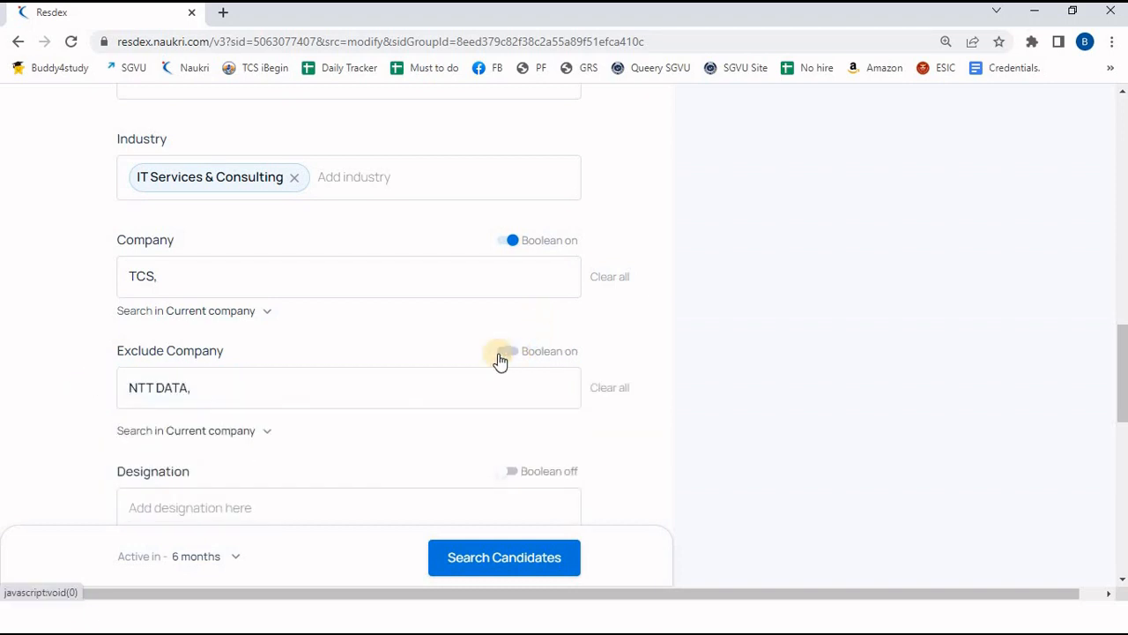
pyautogui.click(255, 432)
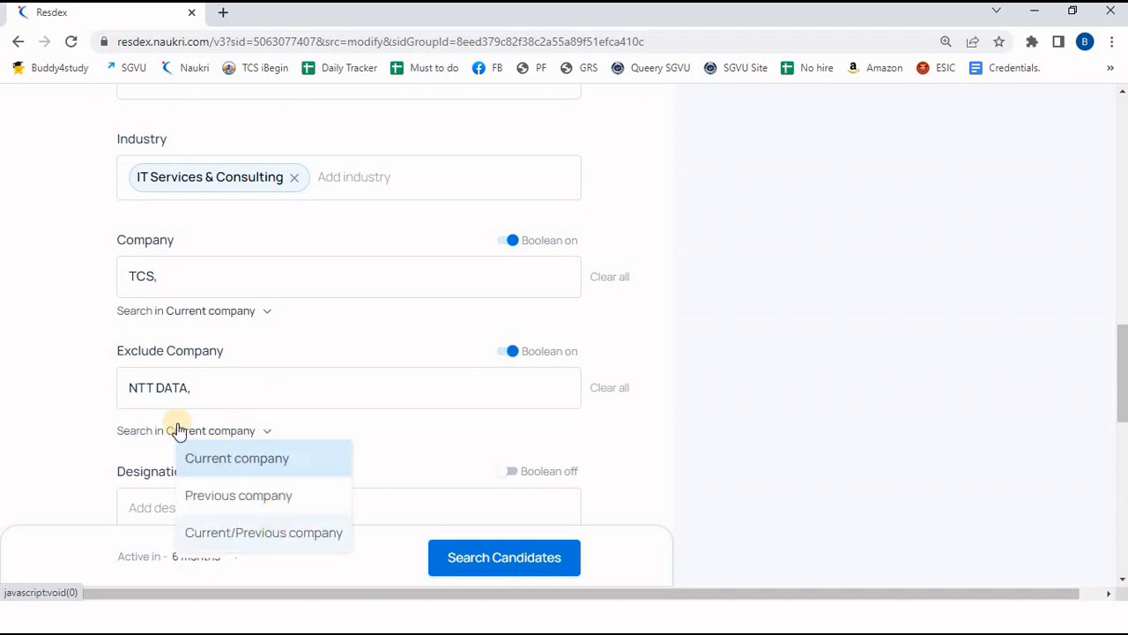
pyautogui.click(295, 537)
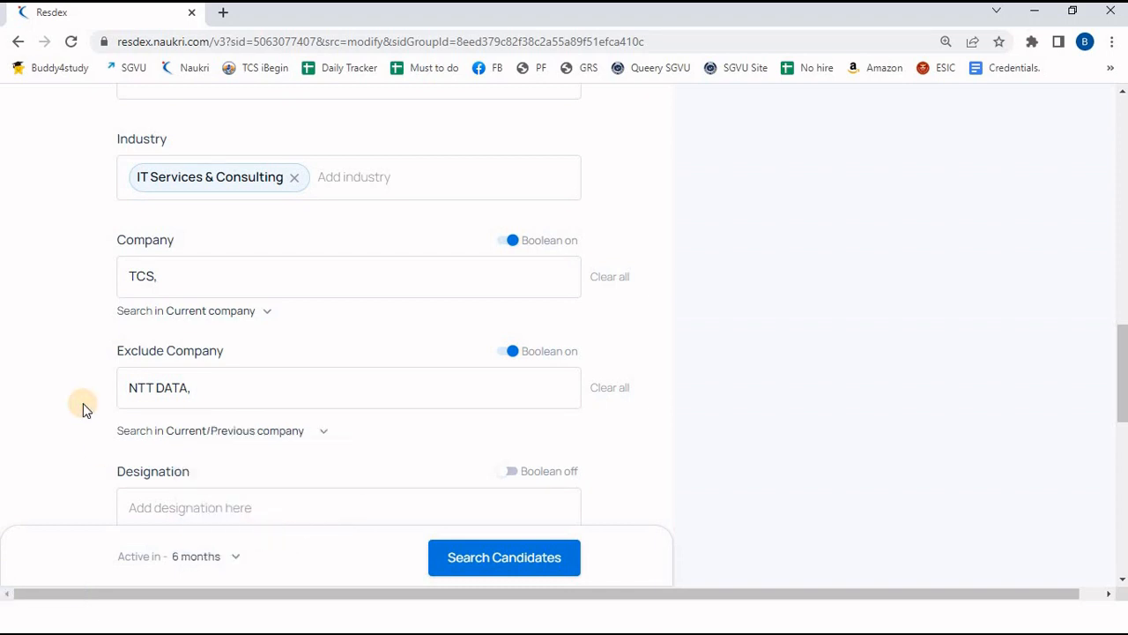
# Remove TCS from the company filter and turn off its Boolean mode.
pyautogui.scroll(-1, 83, 403)
pyautogui.scroll(-1, 83, 409)
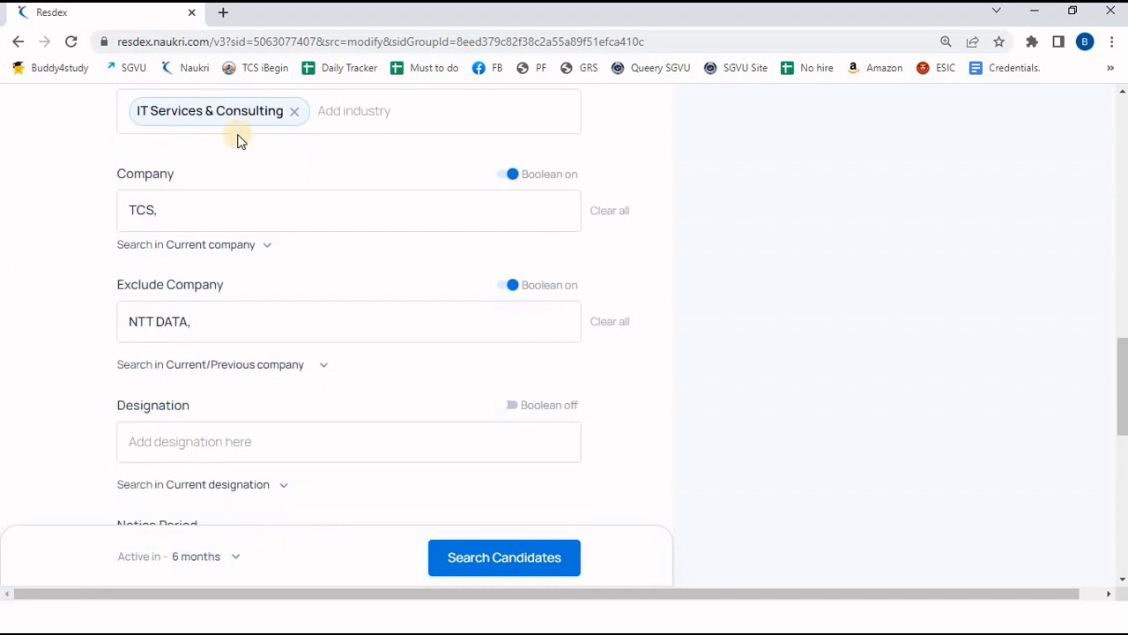
pyautogui.click(188, 212)
pyautogui.press('BackSpace')
pyautogui.press('BackSpace')
pyautogui.press('BackSpace')
pyautogui.press('BackSpace')
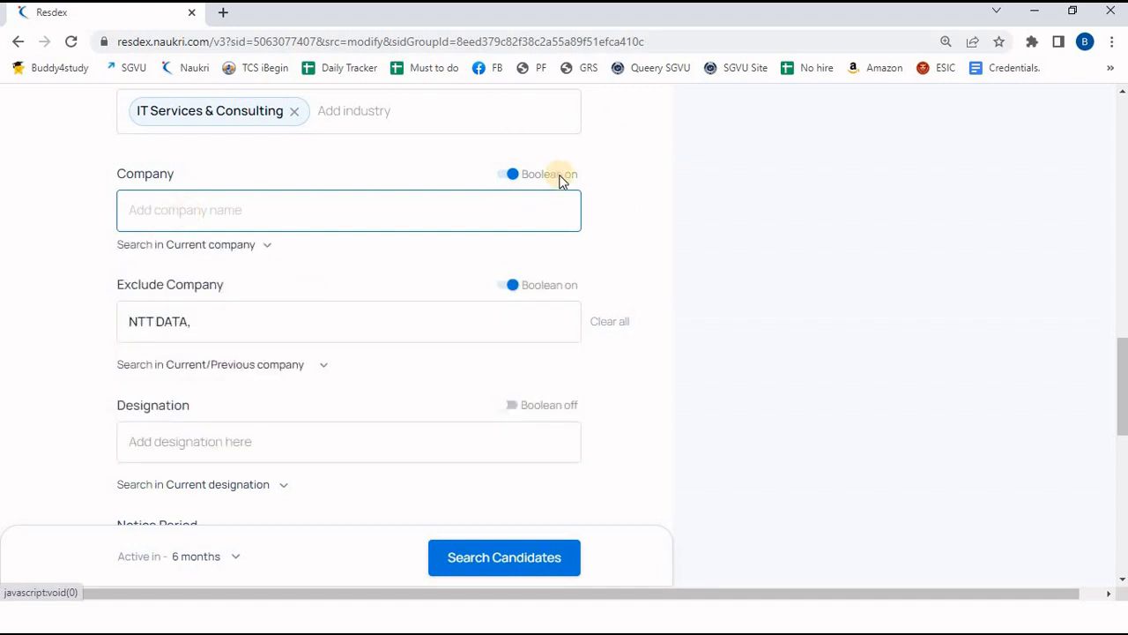
pyautogui.click(513, 176)
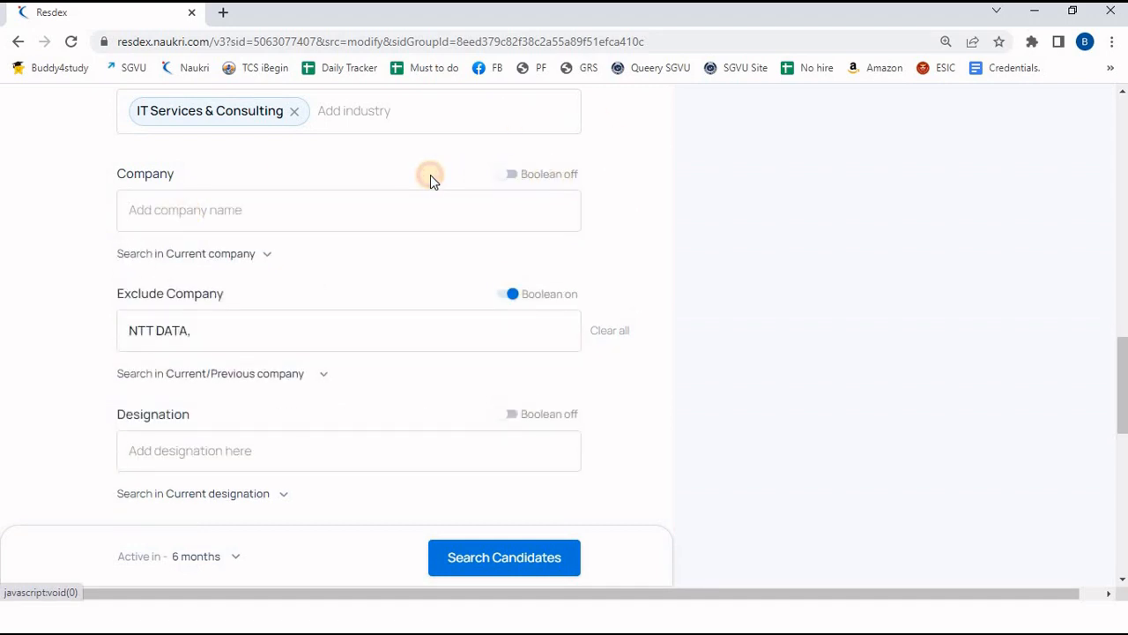
# Look up Frontend Deve as the designation and add Frontend Development Analyst from the suggestions.
pyautogui.scroll(-1, 432, 176)
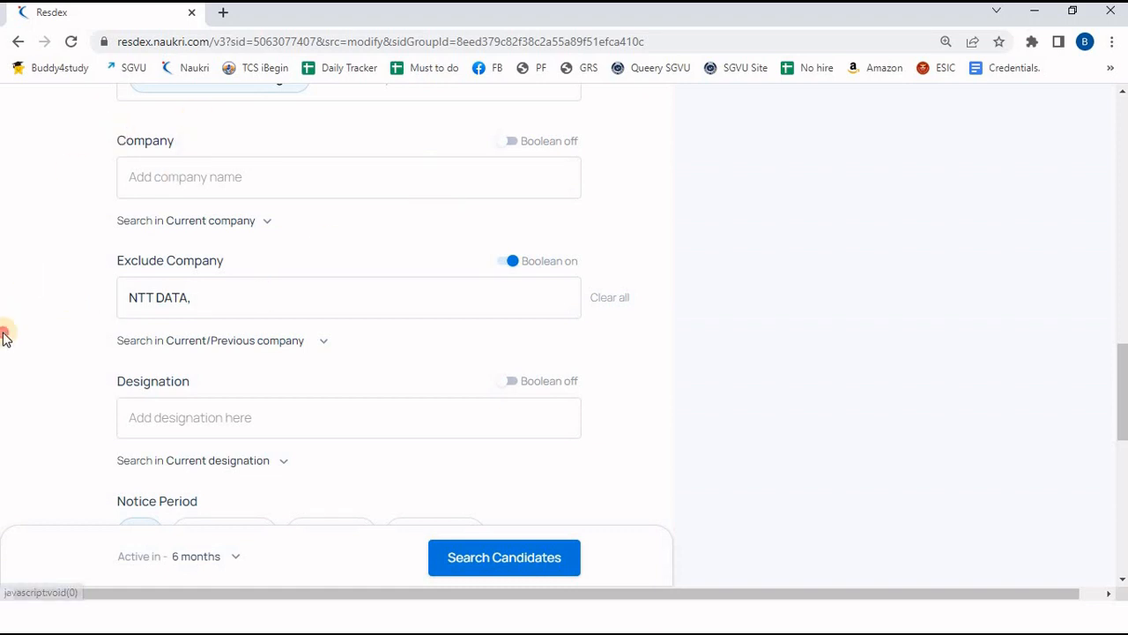
pyautogui.scroll(-2, 5, 337)
pyautogui.scroll(-2, 4, 338)
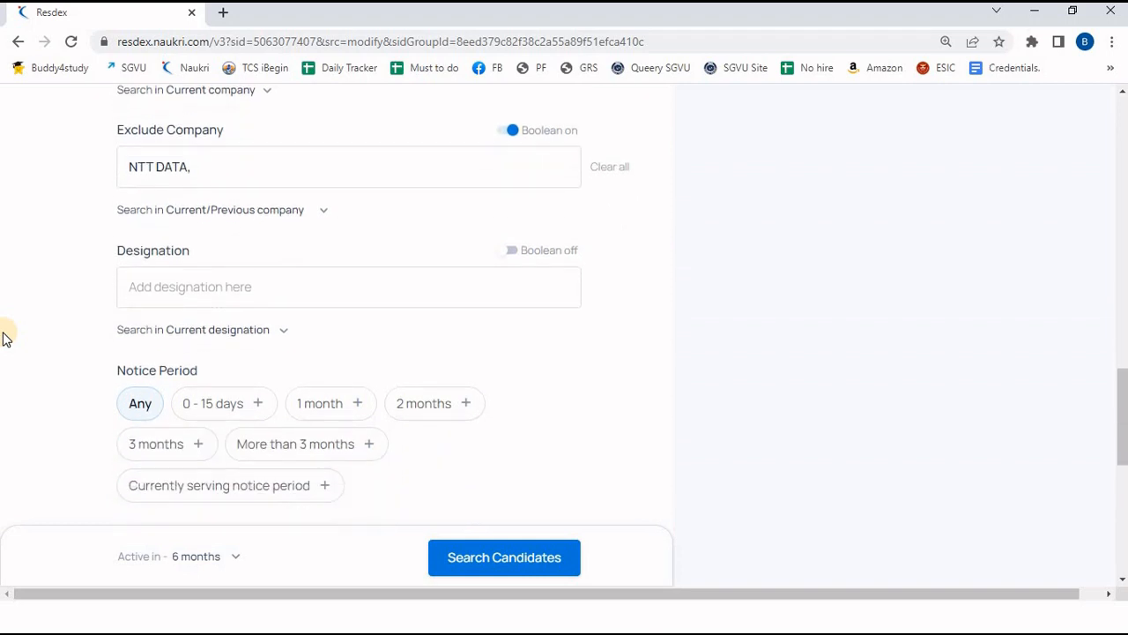
pyautogui.click(189, 298)
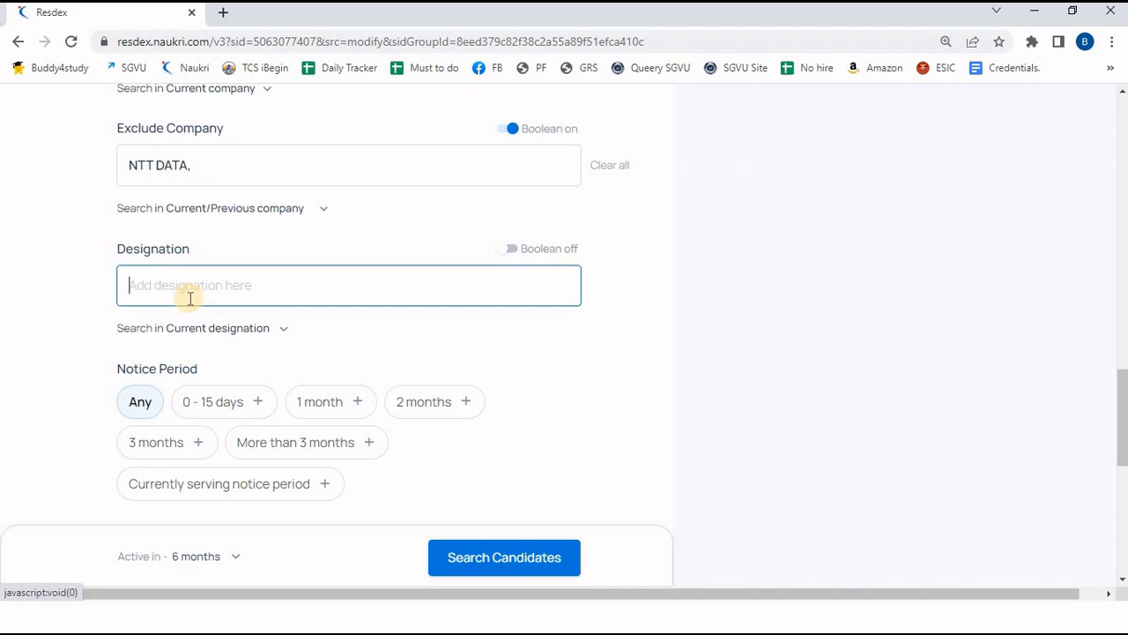
pyautogui.write('Front')
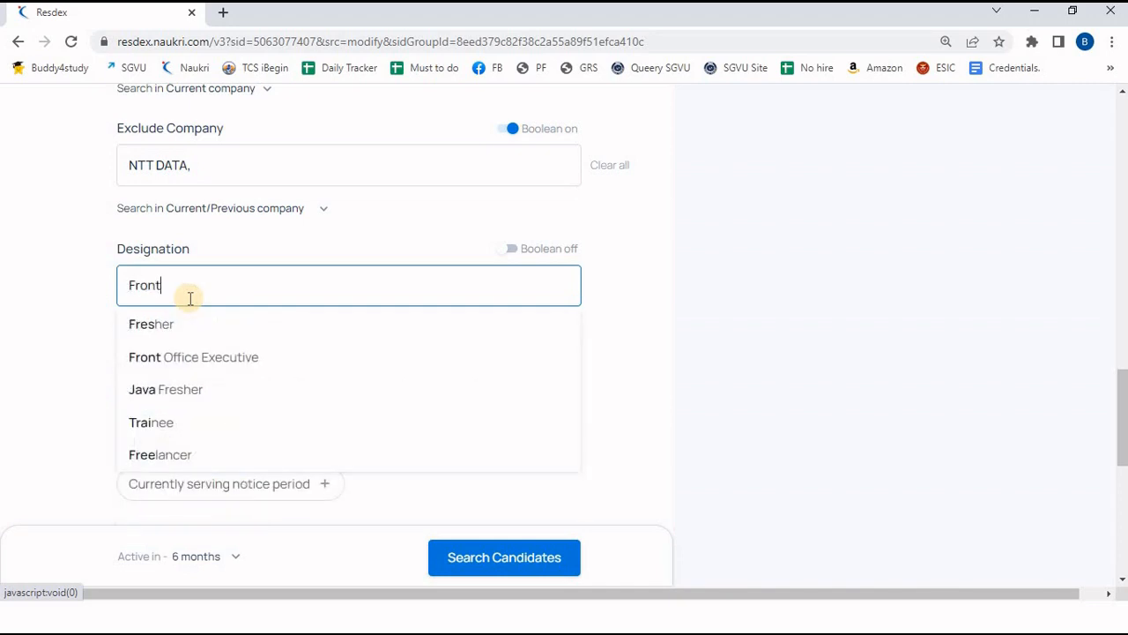
pyautogui.write('end Deve')
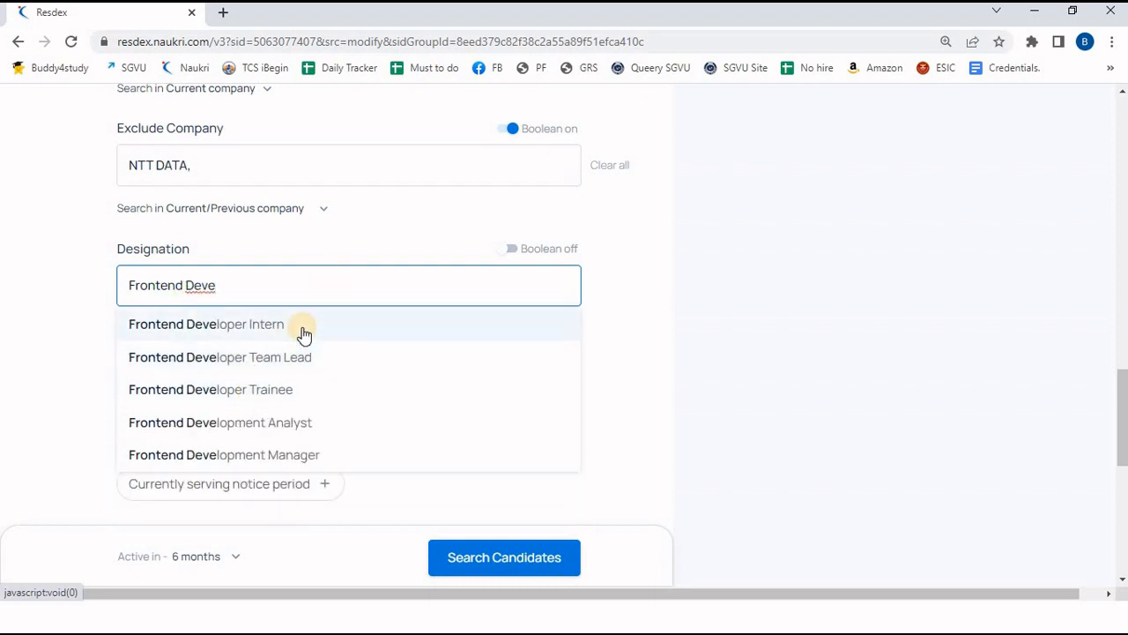
pyautogui.click(295, 418)
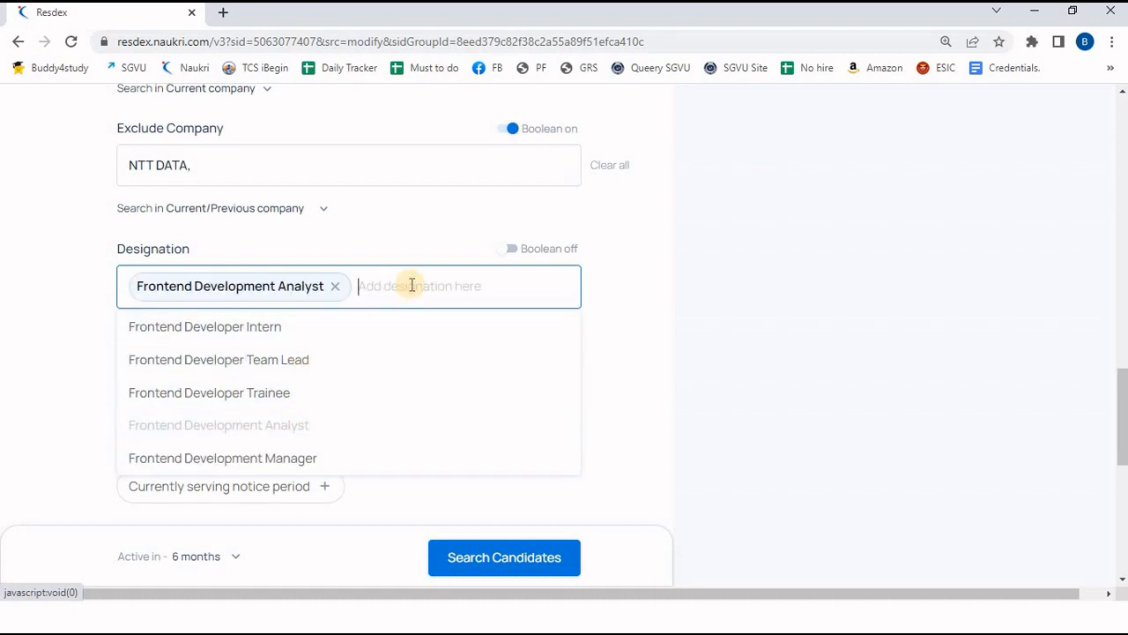
# Remove Frontend Development Analyst from the designation filter.
pyautogui.click(338, 289)
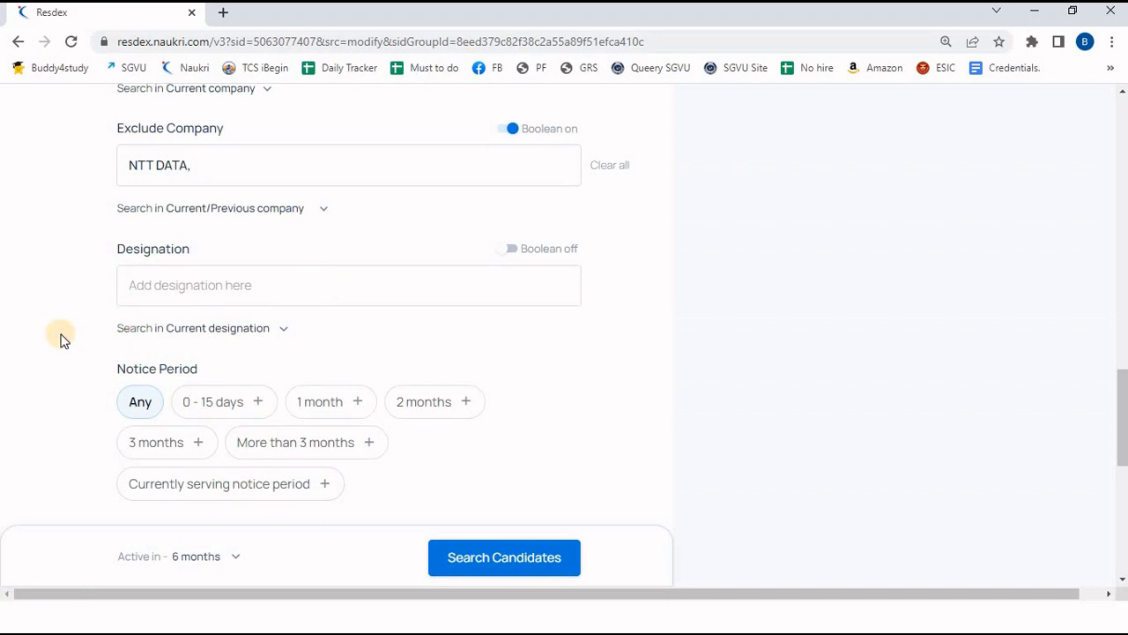
pyautogui.scroll(-1, 60, 341)
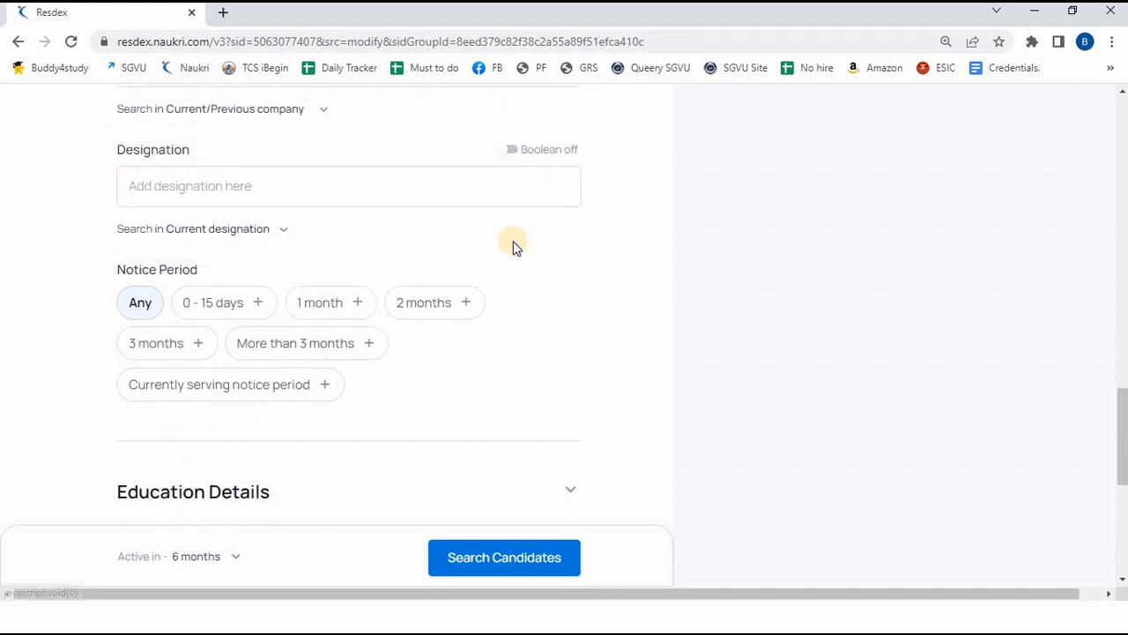
# Switch to the Front end Developer job description in Word, review its required skills, and return to the Resdex search form.
pyautogui.hotkey('alt', 'Tab')
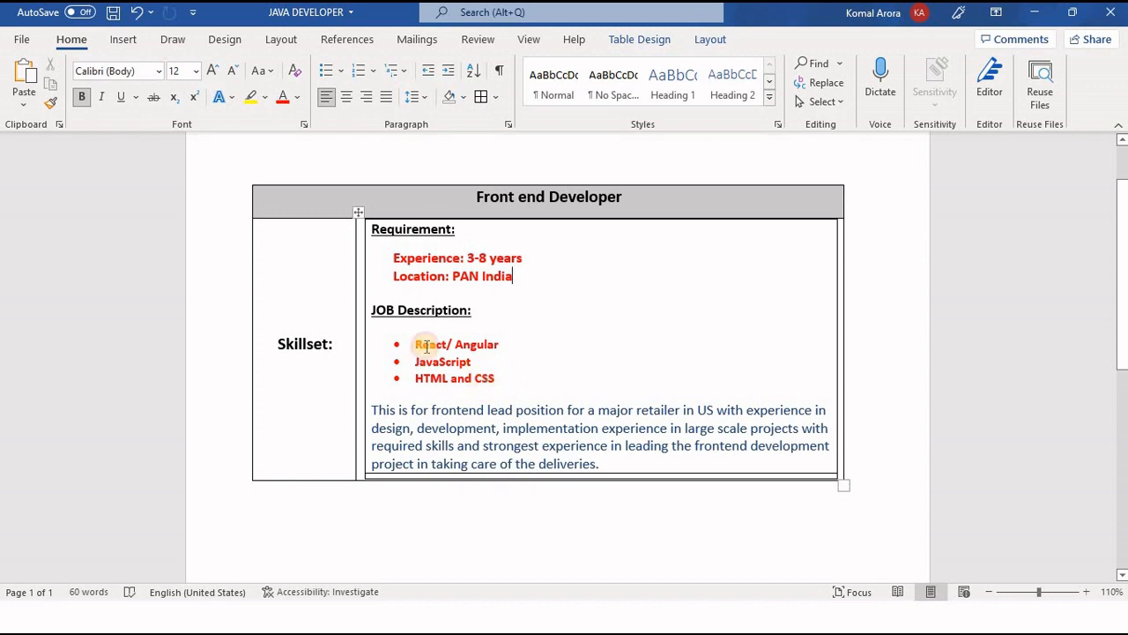
pyautogui.moveTo(500, 379); pyautogui.dragTo(409, 332)
pyautogui.click(452, 411)
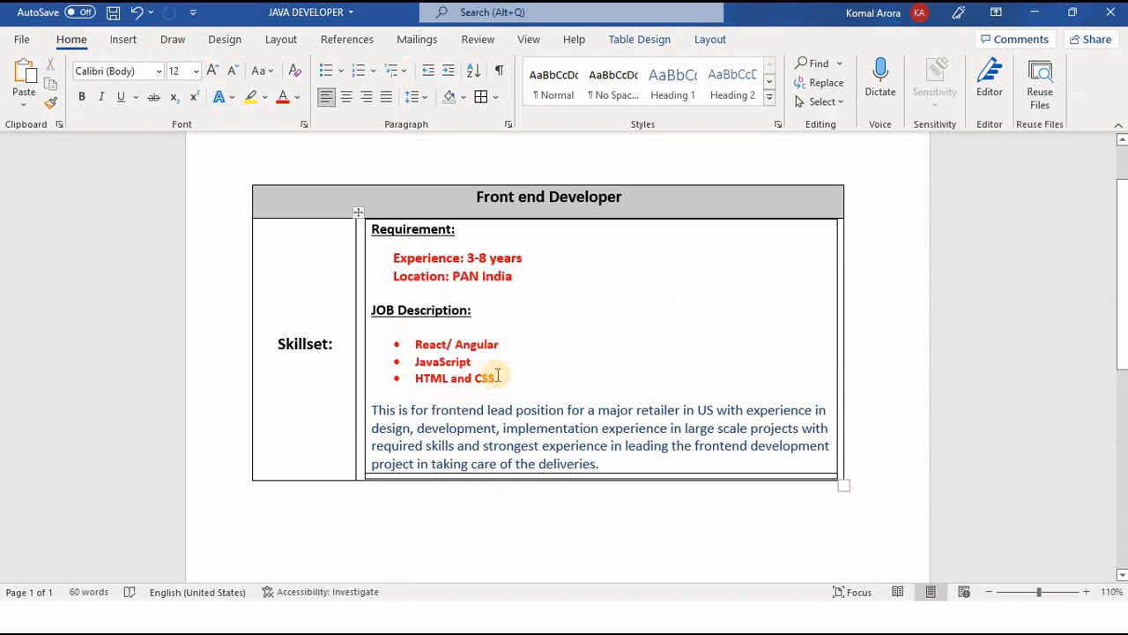
pyautogui.hotkey('alt', 'Tab')
pyautogui.hotkey('alt', 'Tab')
pyautogui.hotkey('alt', 'Tab')
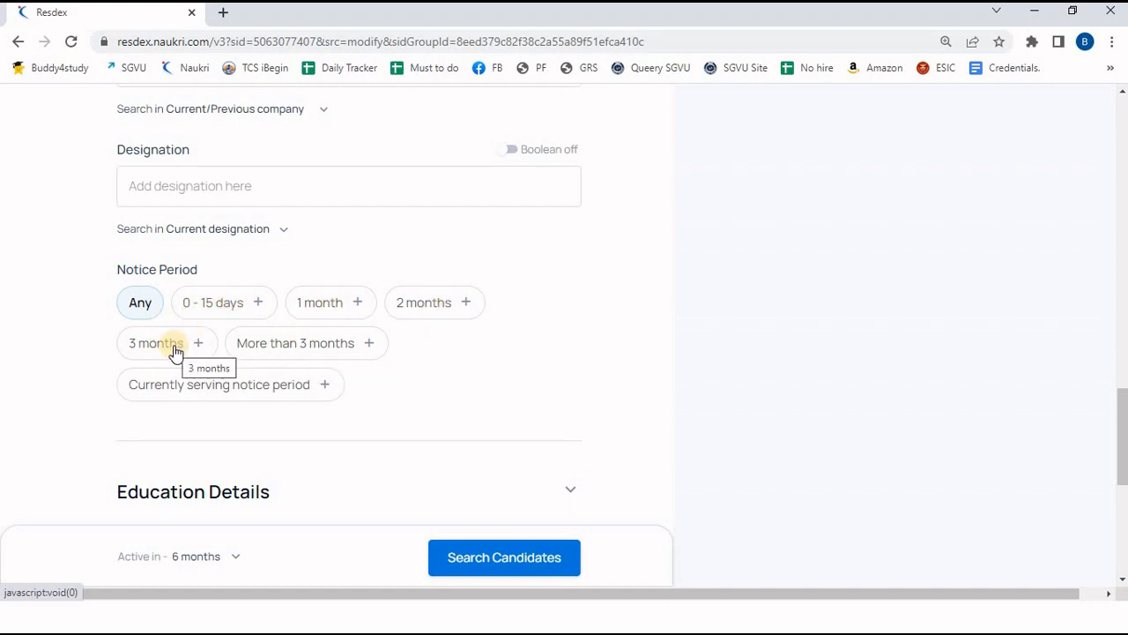
# Limit the notice period to 0 - 15 days, 1 month and Currently serving notice period.
pyautogui.click(249, 304)
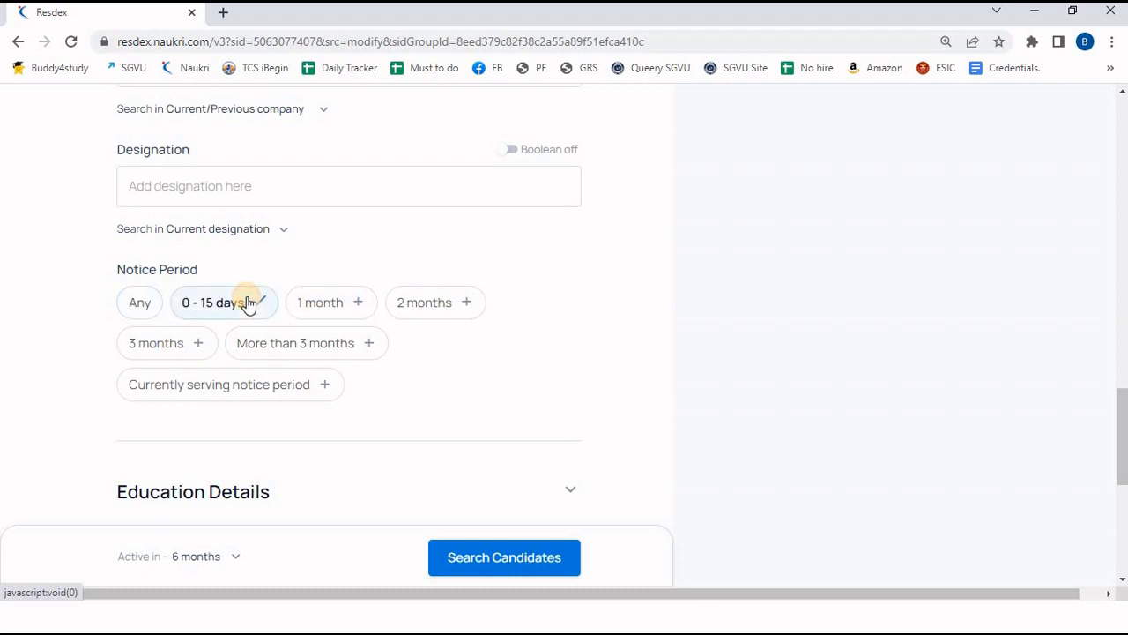
pyautogui.click(349, 302)
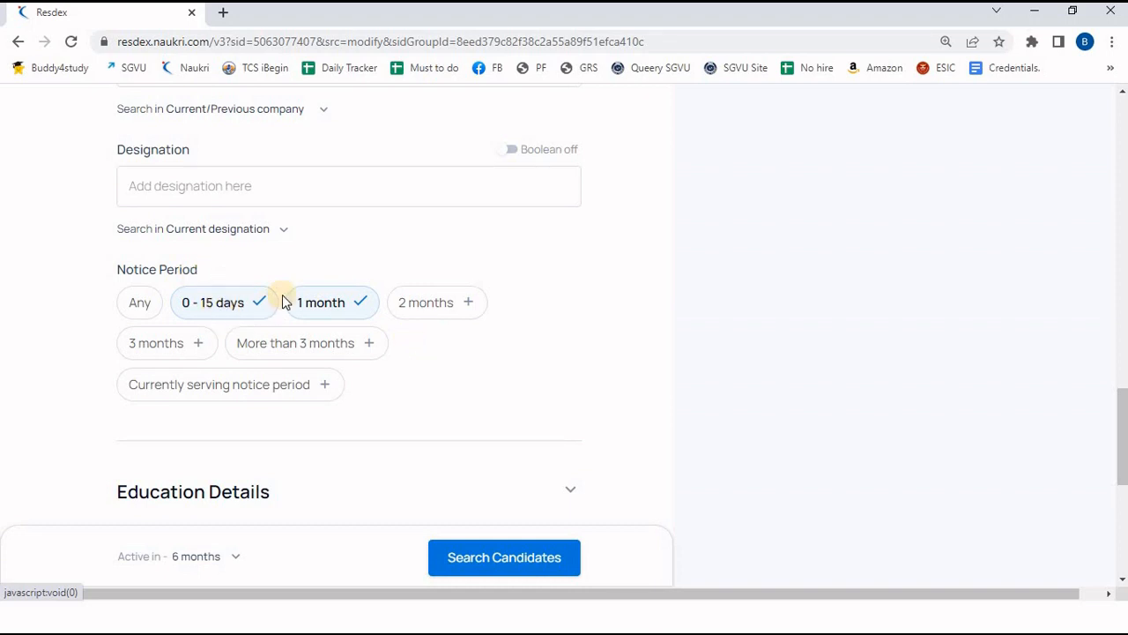
pyautogui.click(251, 388)
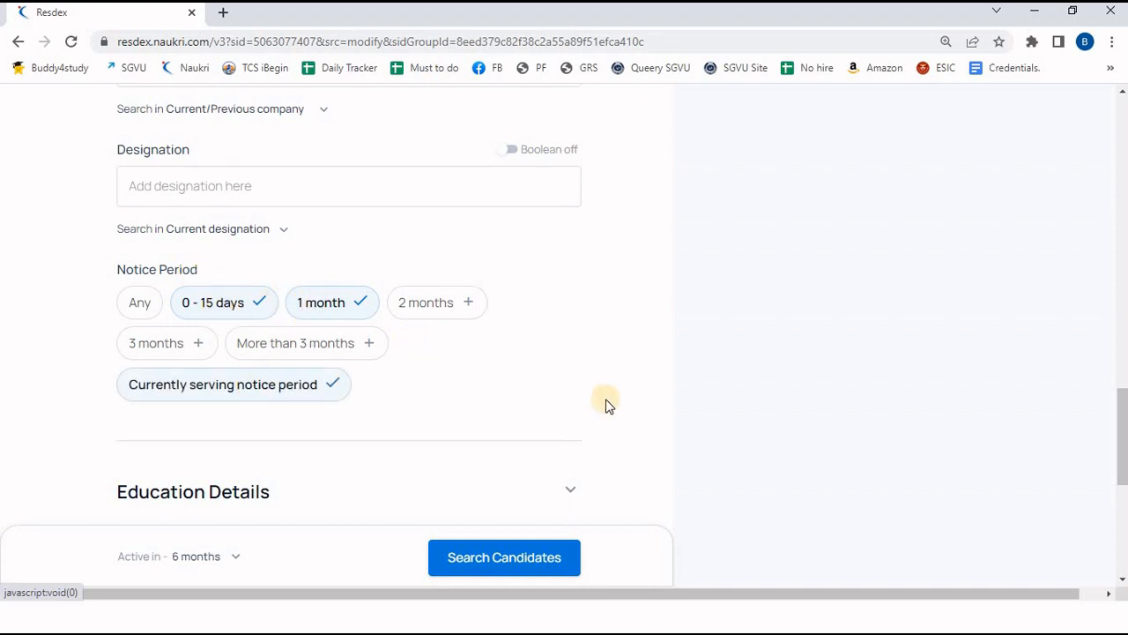
# Expand Education Details and review the UG, PG and PPG/Doctorate qualification options.
pyautogui.scroll(-3, 607, 406)
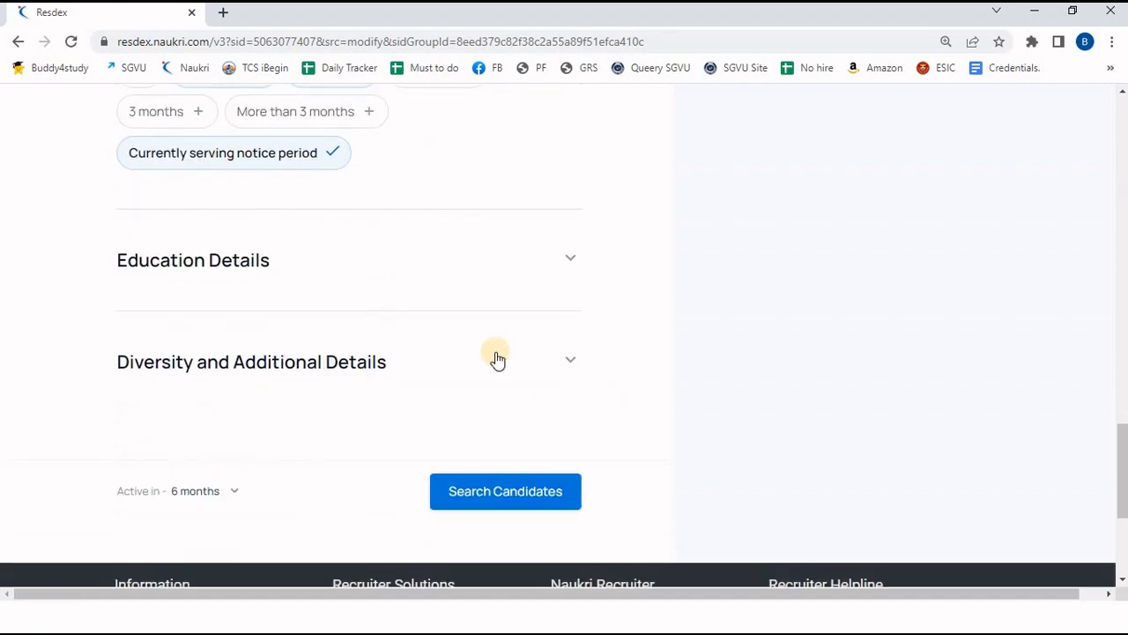
pyautogui.click(547, 267)
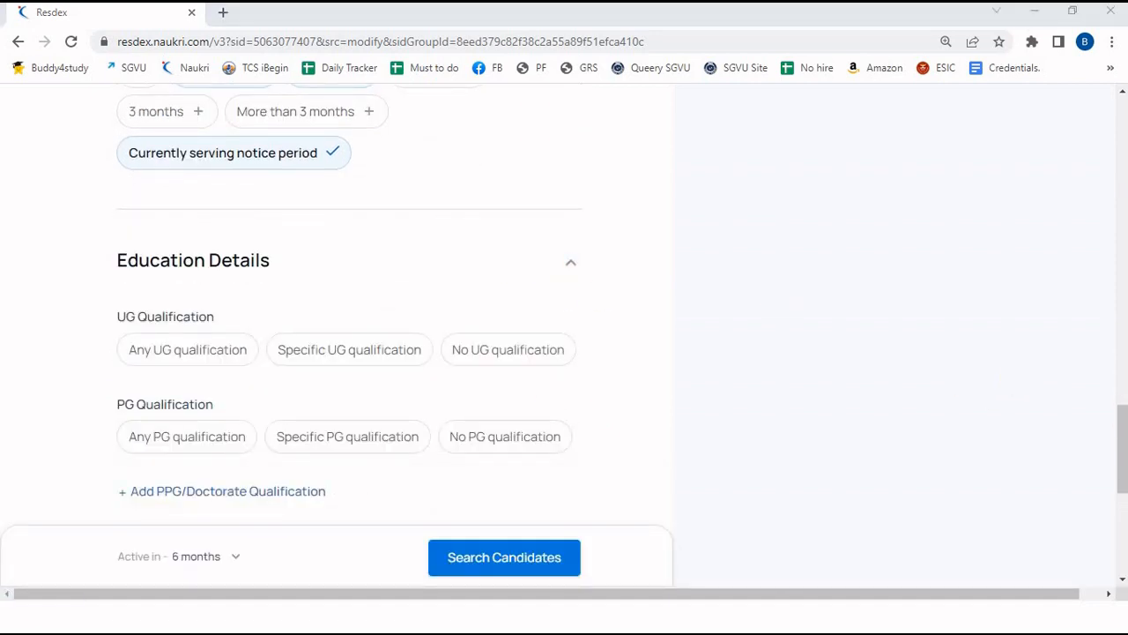
pyautogui.click(1123, 445)
pyautogui.moveTo(1123, 445); pyautogui.dragTo(1122, 459)
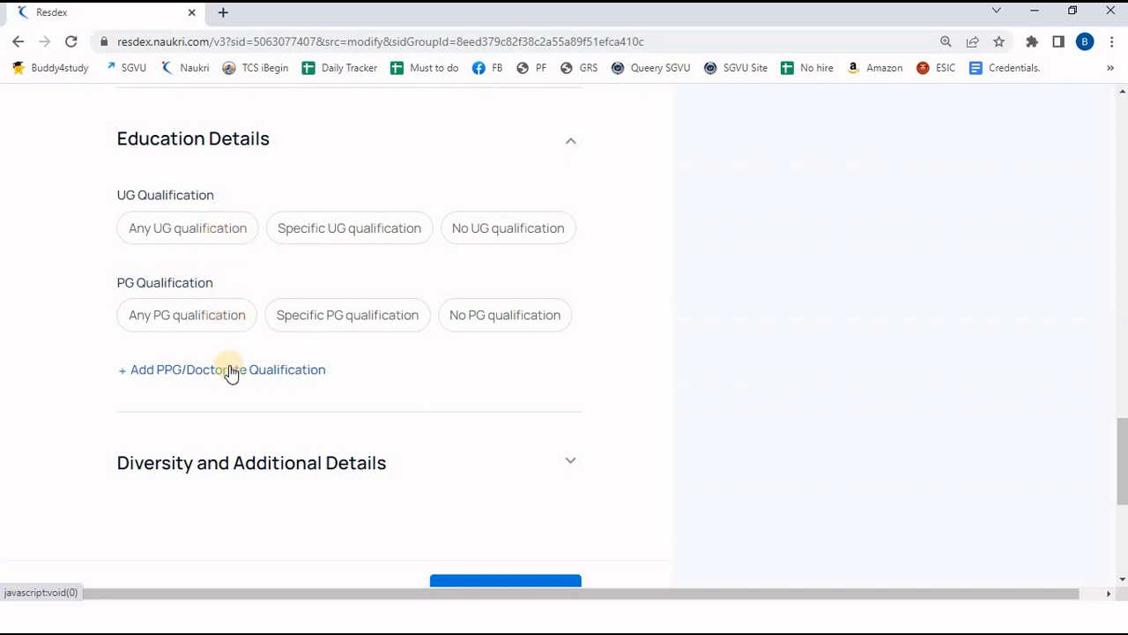
pyautogui.scroll(-1, 96, 328)
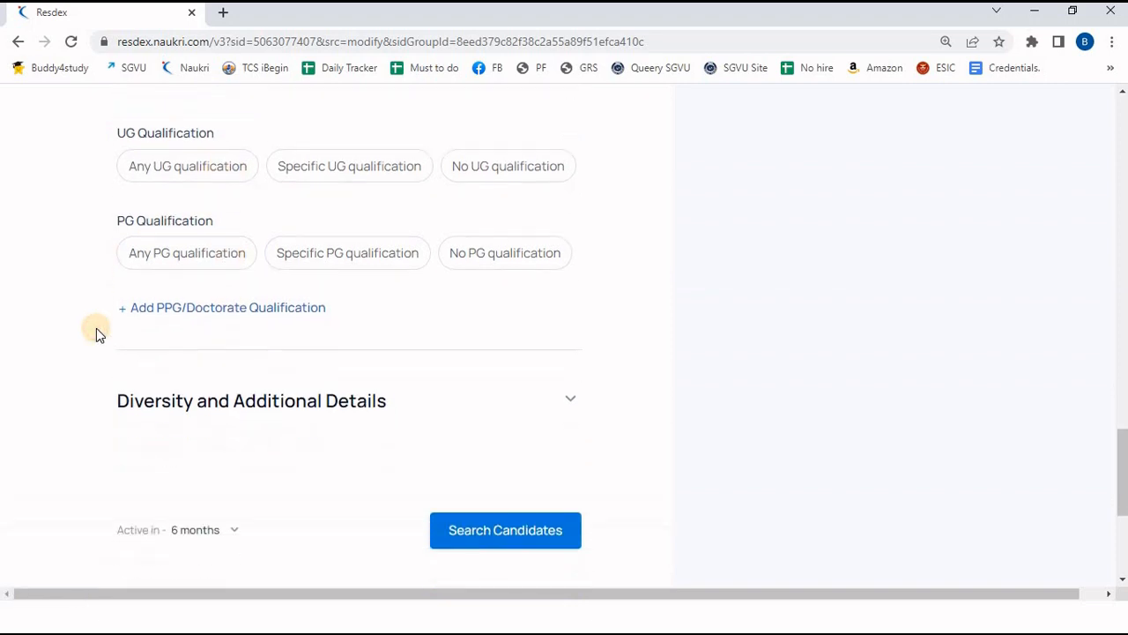
# Check the whole job description in Word against the education filters, and switch back to Resdex.
pyautogui.hotkey('alt', 'Tab')
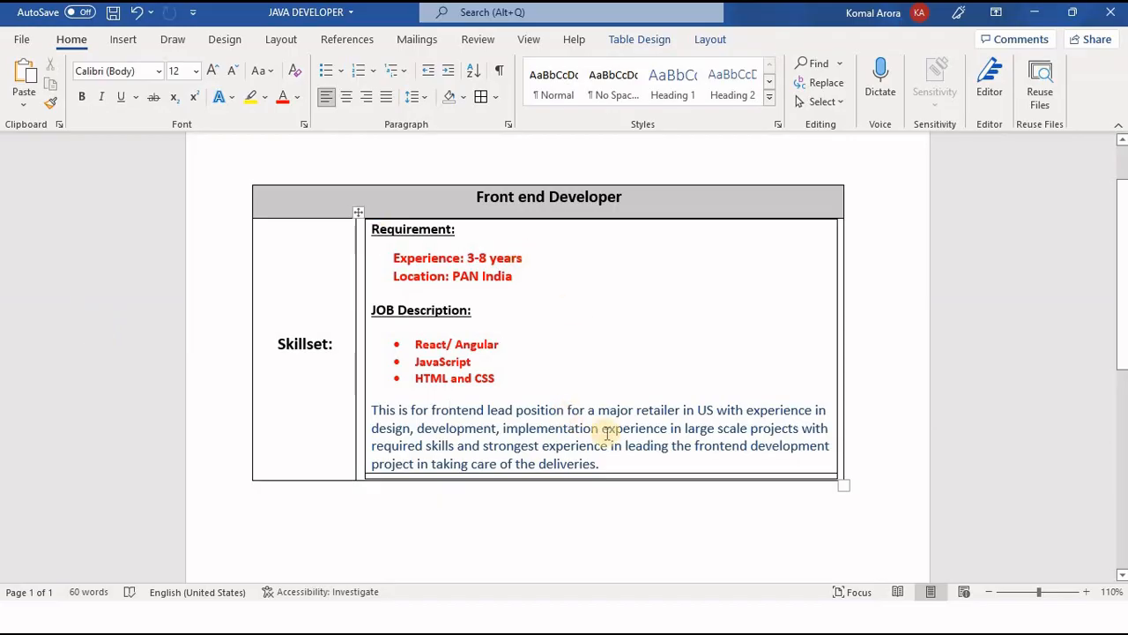
pyautogui.hotkey('ctrl', 'a')
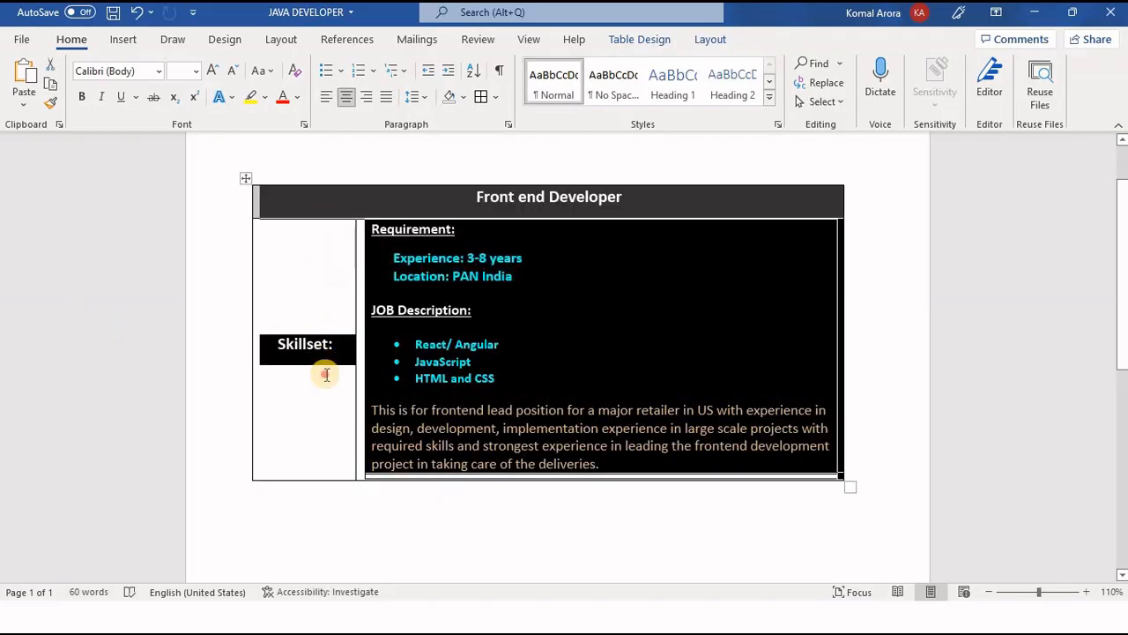
pyautogui.click(322, 373)
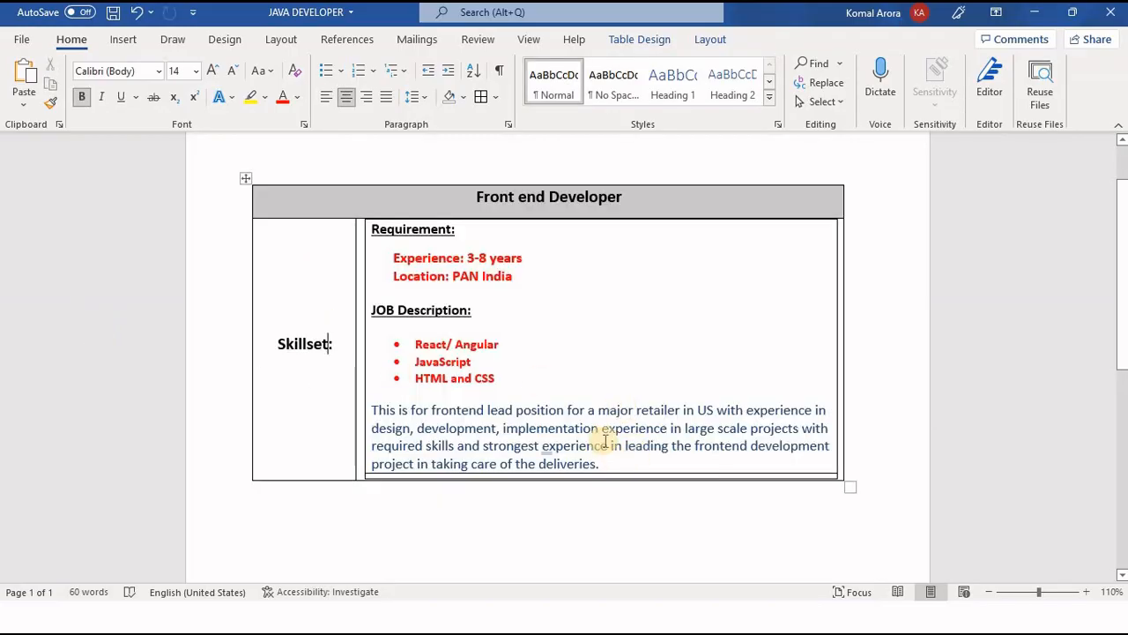
pyautogui.hotkey('alt', 'Tab')
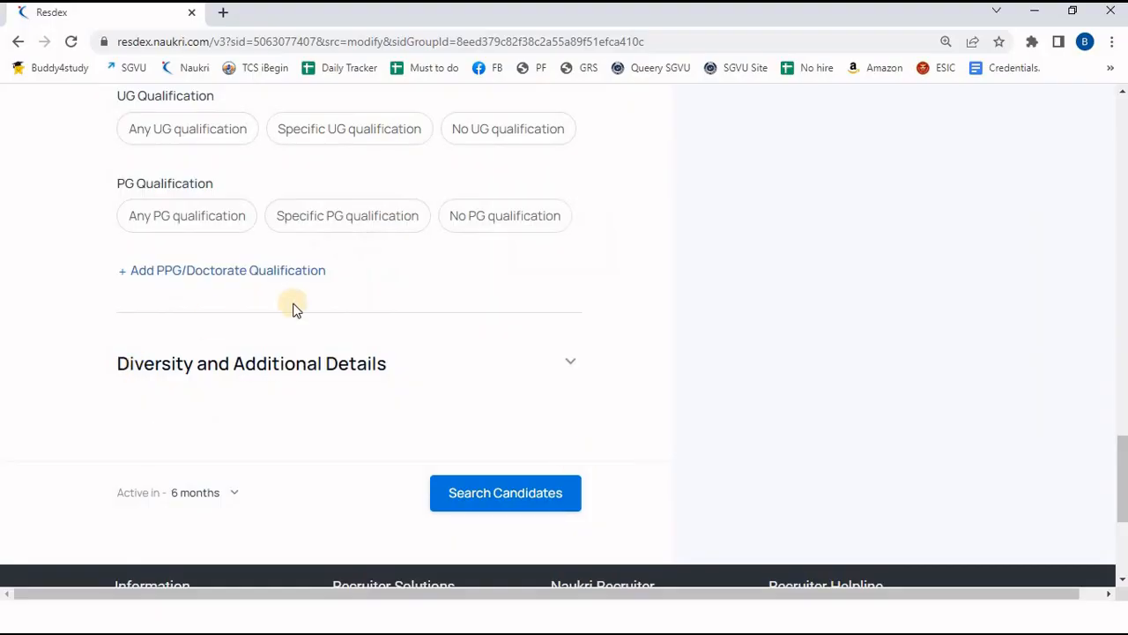
# Expand Diversity and Additional Details and look over the gender, category, age and work options.
pyautogui.click(318, 373)
pyautogui.scroll(-3, 925, 383)
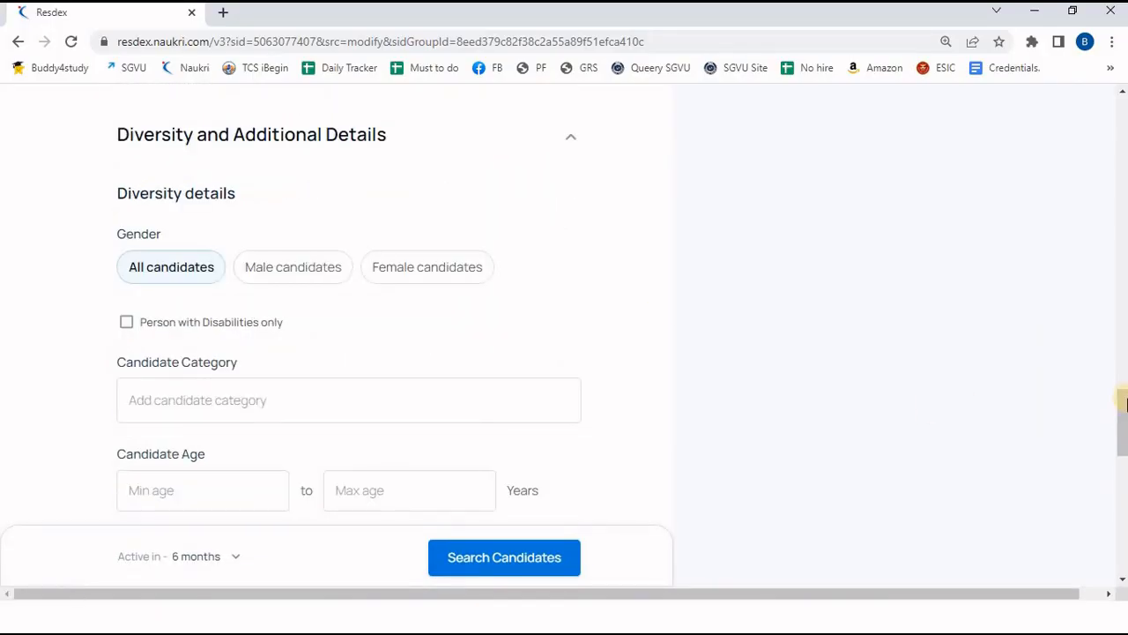
pyautogui.scroll(-2, 1121, 402)
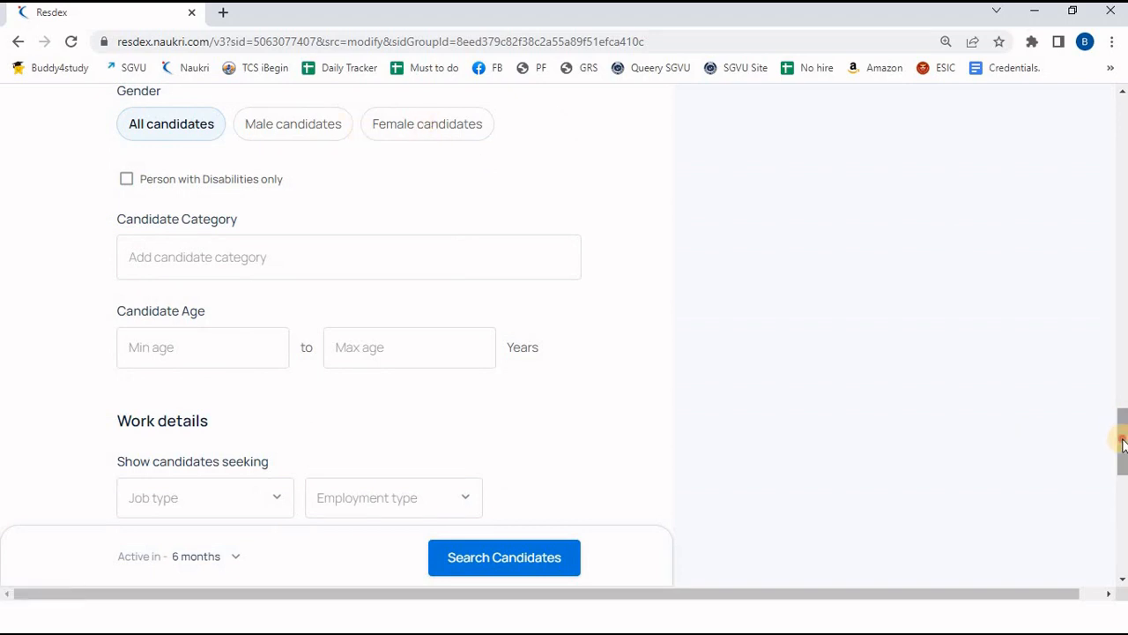
pyautogui.scroll(2, 1122, 437)
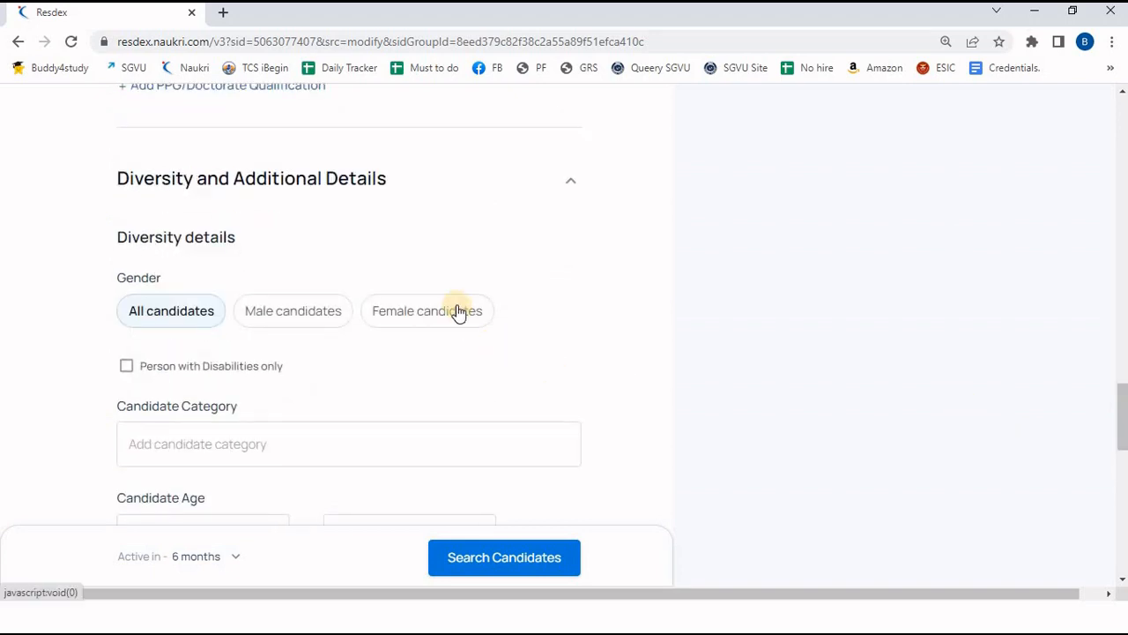
# Try the Female candidates and Male candidates gender filters, and set the gender back to All candidates.
pyautogui.click(457, 312)
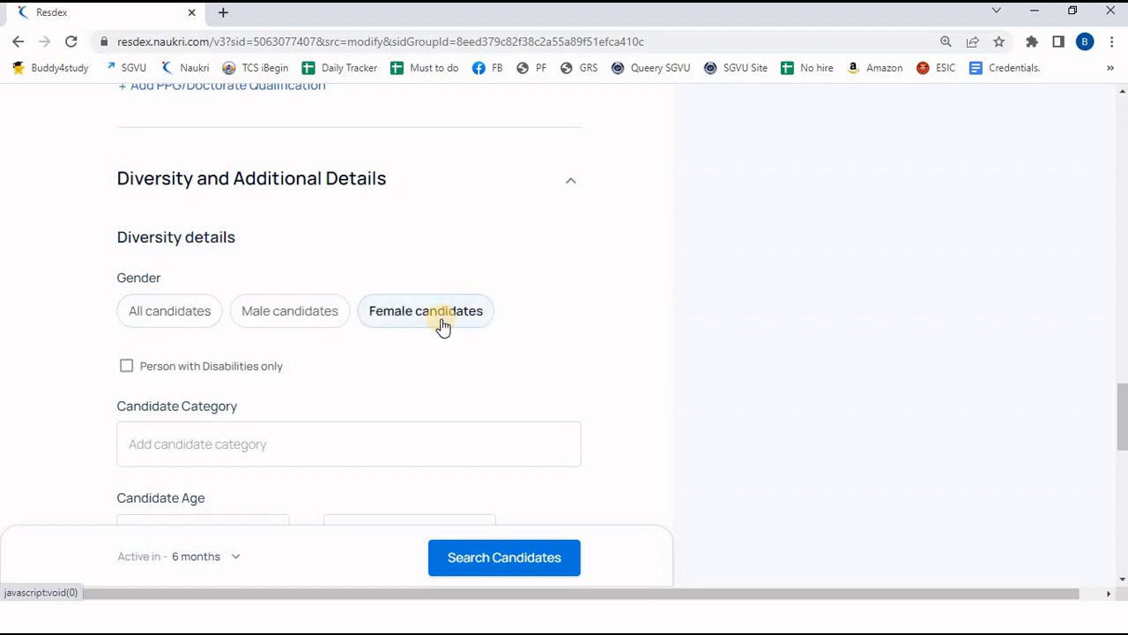
pyautogui.click(304, 321)
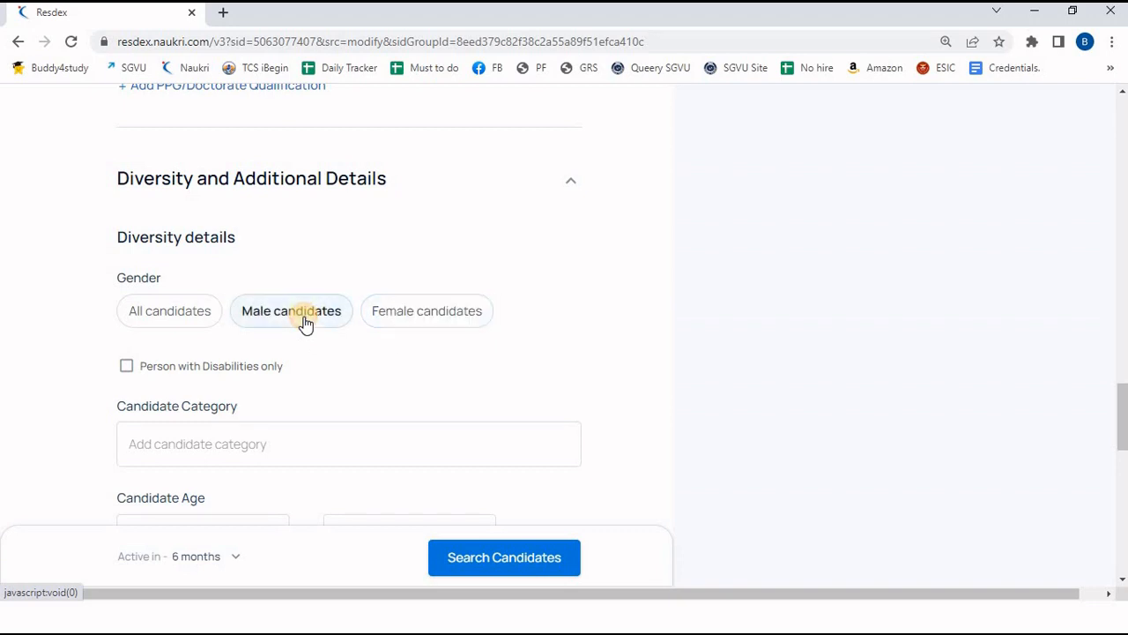
pyautogui.click(147, 313)
# View the available candidate category options and close the list without choosing one.
pyautogui.scroll(-1, 55, 323)
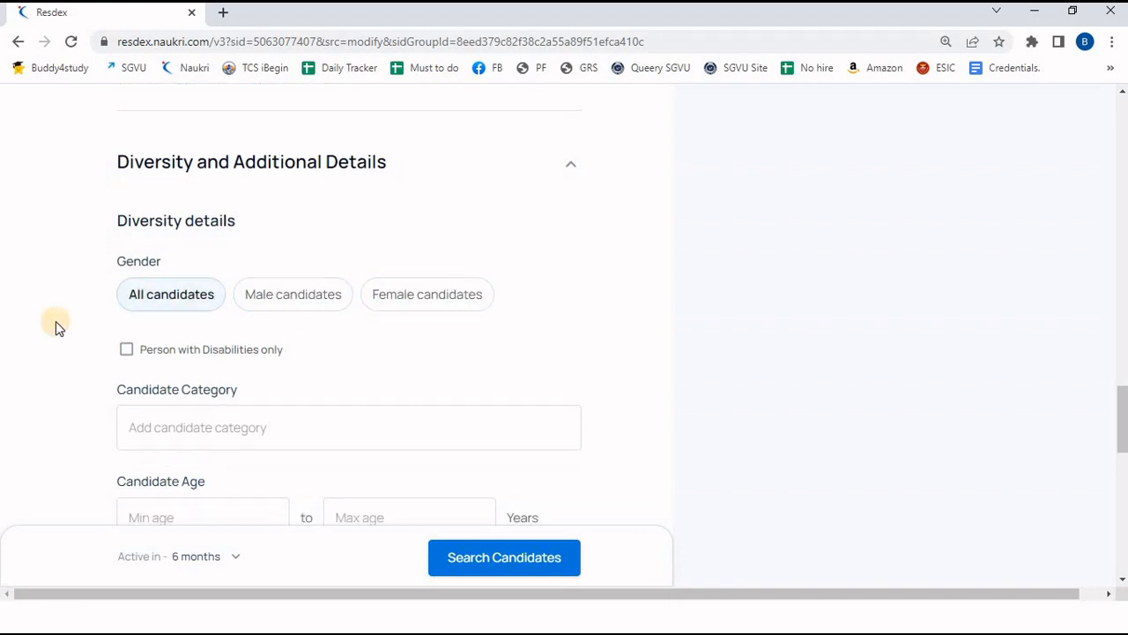
pyautogui.scroll(-2, 55, 321)
pyautogui.click(207, 249)
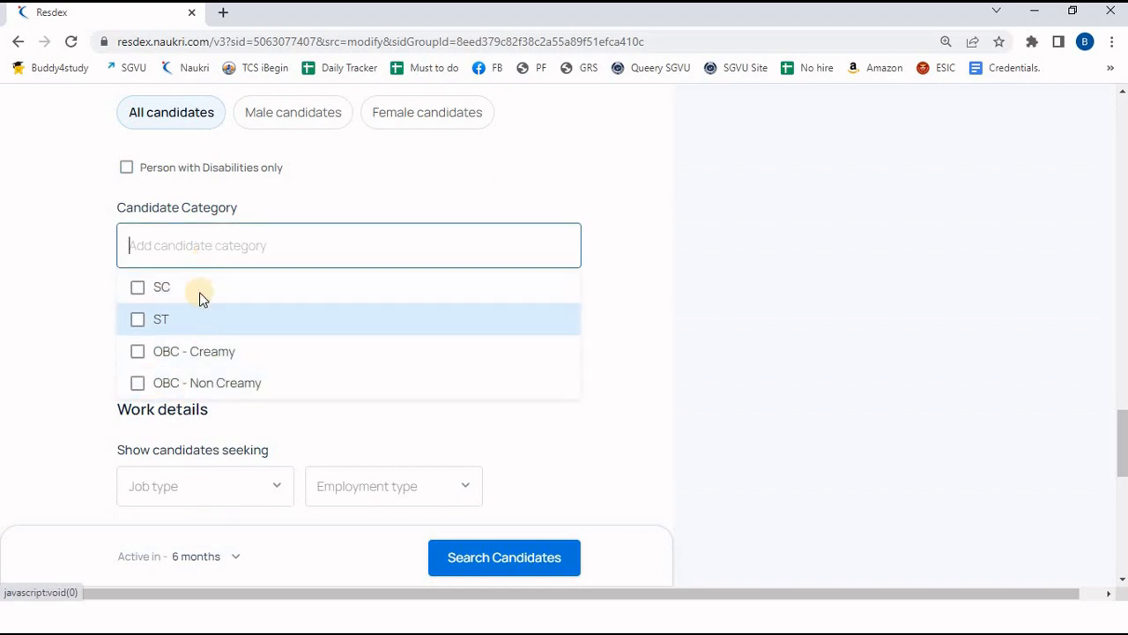
pyautogui.click(92, 277)
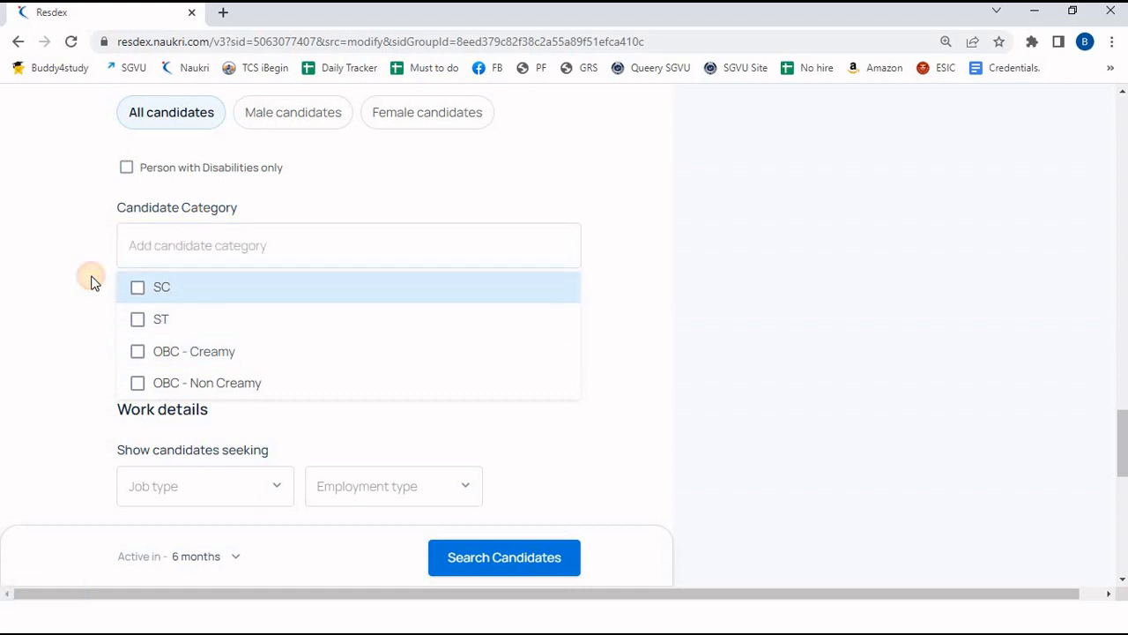
# View the minimum and maximum candidate age choices and leave both age limits empty.
pyautogui.scroll(-1, 91, 279)
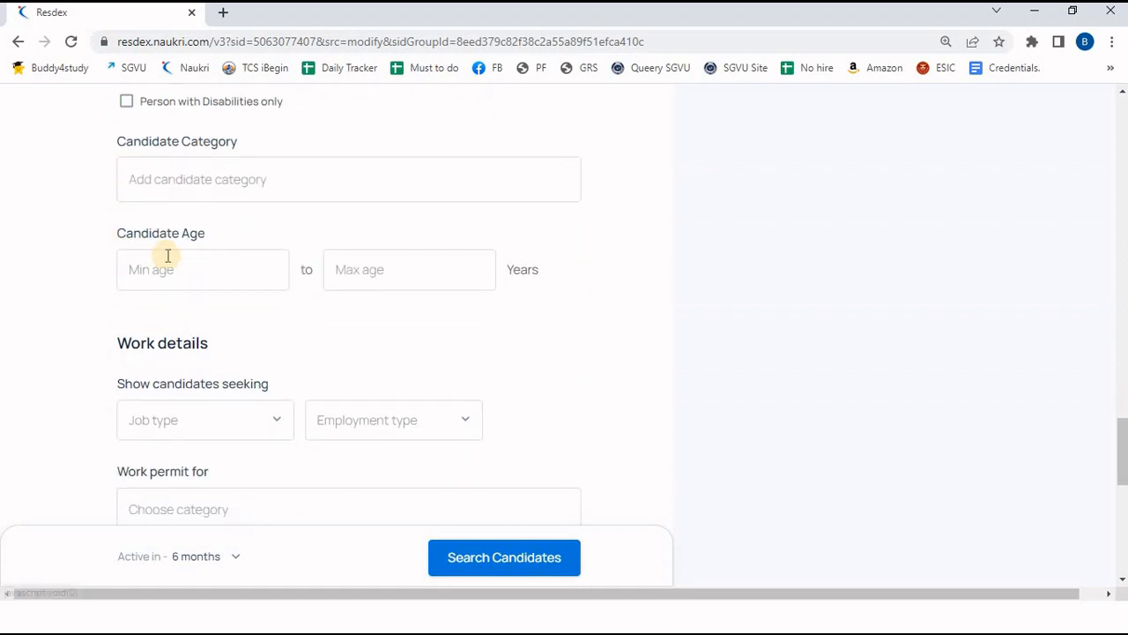
pyautogui.click(168, 255)
pyautogui.click(14, 299)
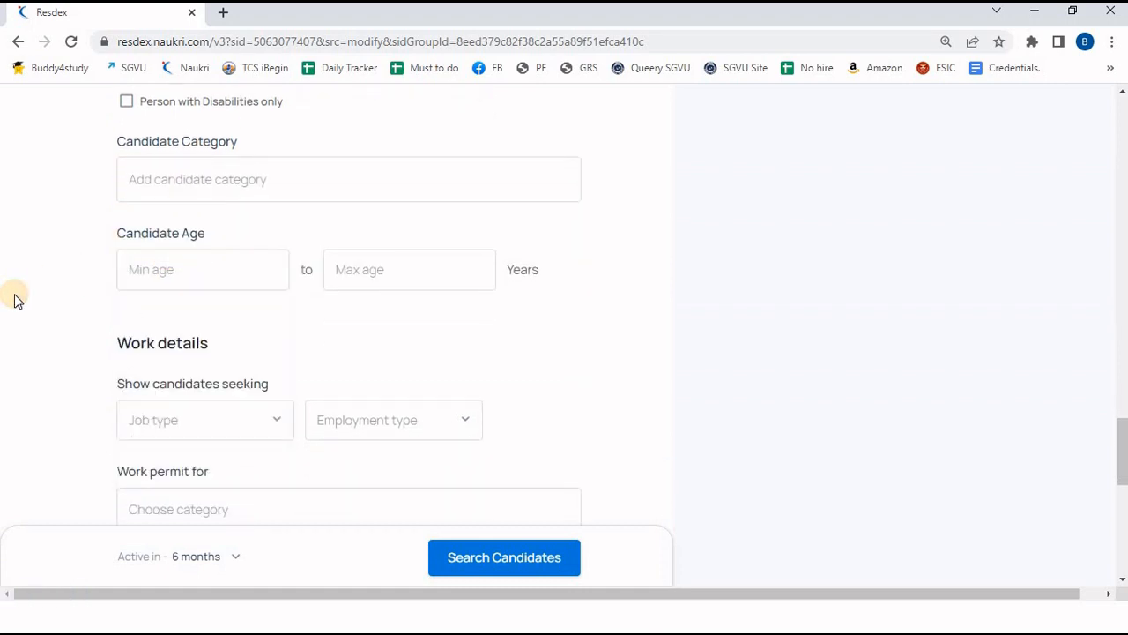
pyautogui.scroll(-1, 14, 300)
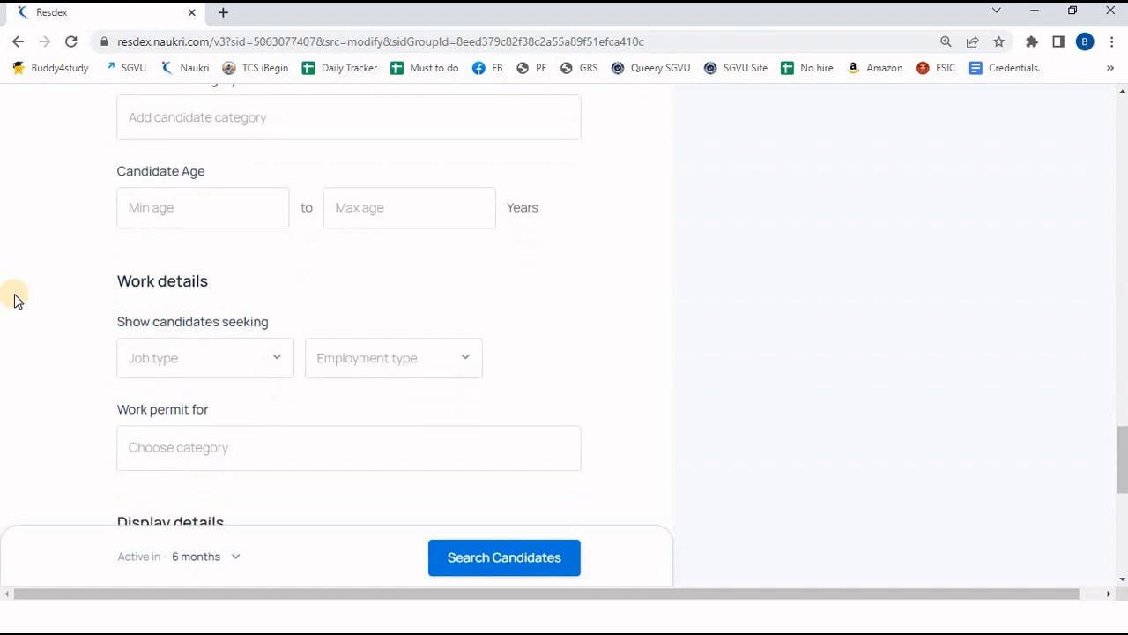
pyautogui.click(388, 206)
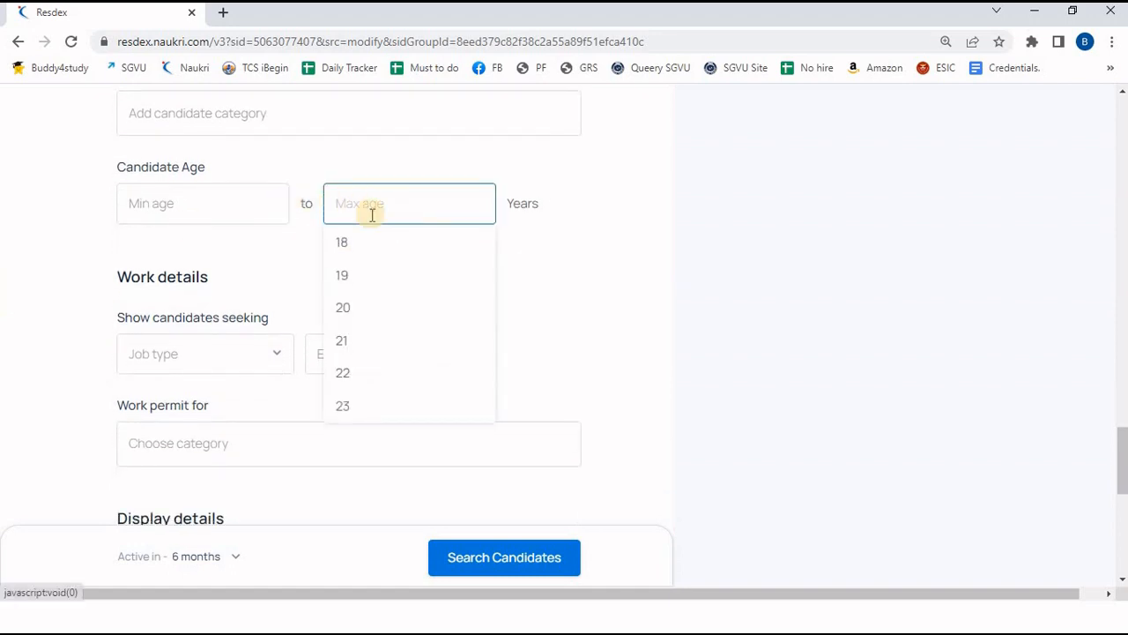
pyautogui.click(71, 284)
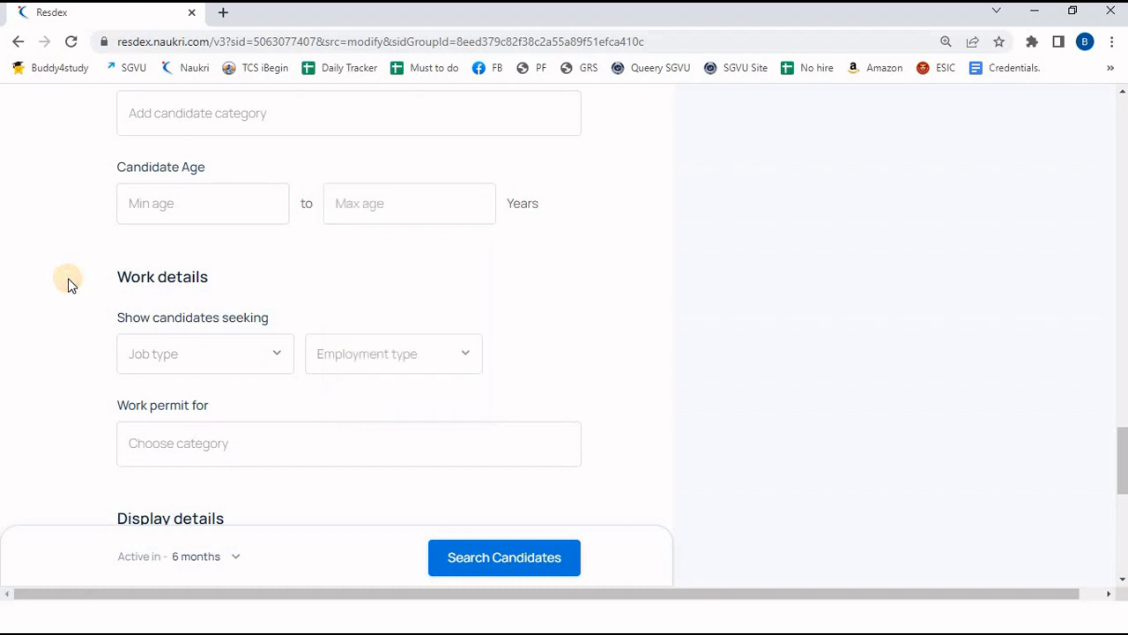
# Set the job type sought by candidates to Permanent in the work details.
pyautogui.scroll(-1, 69, 282)
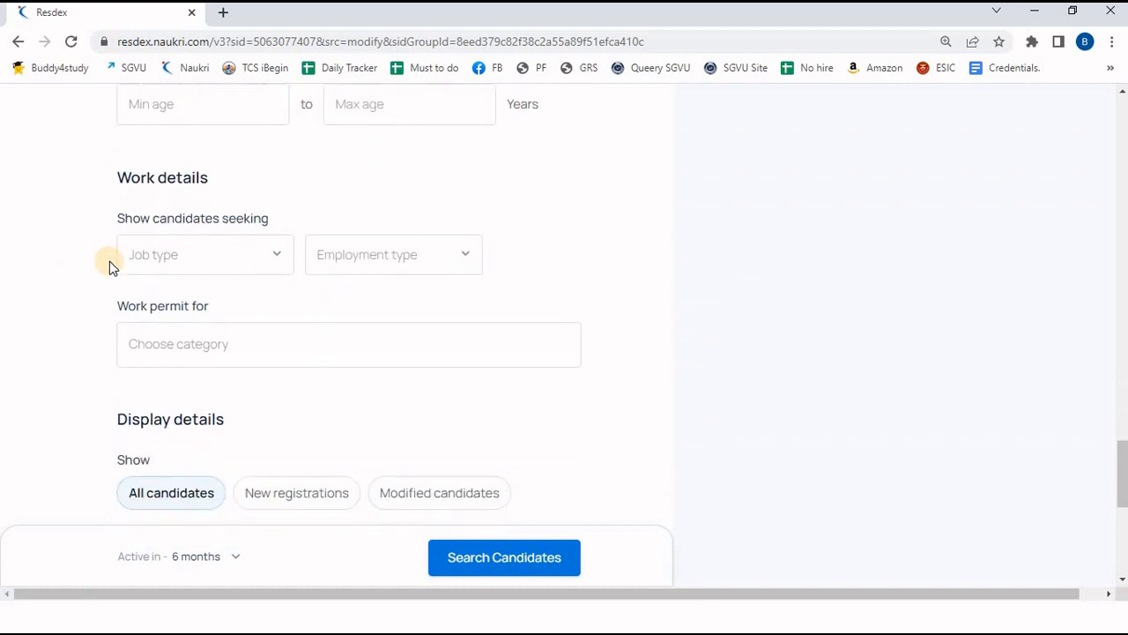
pyautogui.click(265, 260)
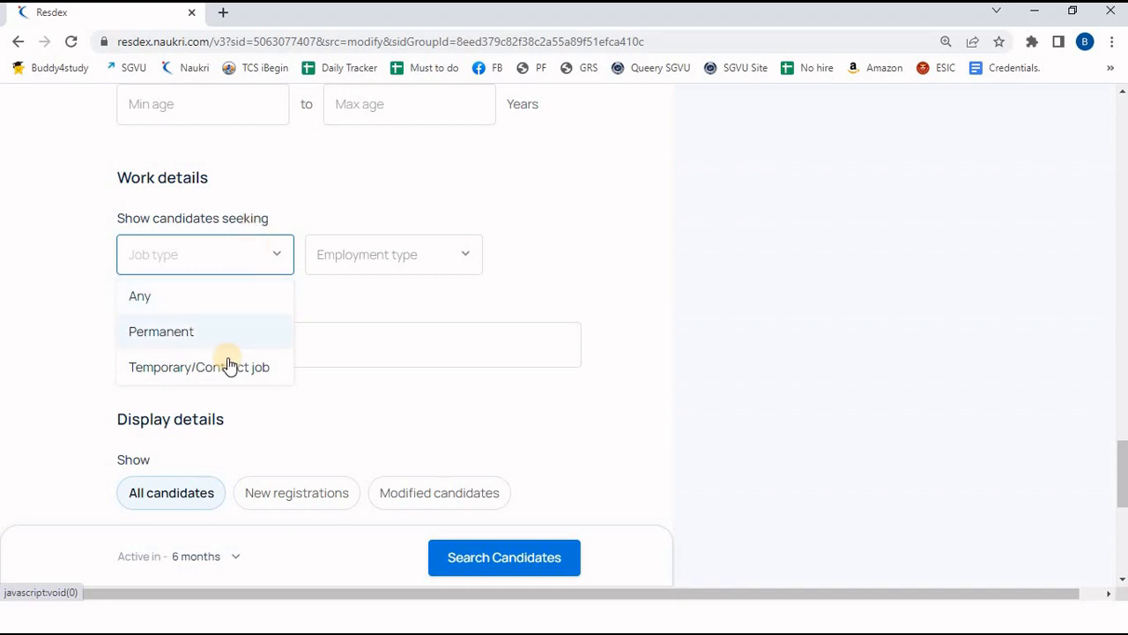
pyautogui.click(245, 333)
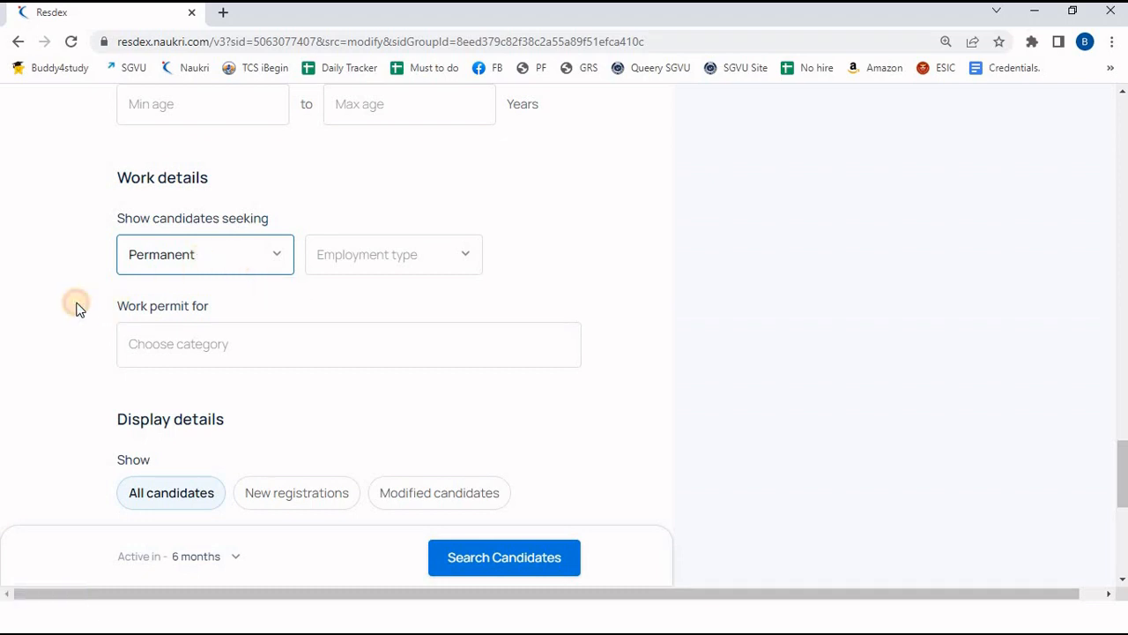
# Set the display details to show New registrations.
pyautogui.scroll(-1, 75, 308)
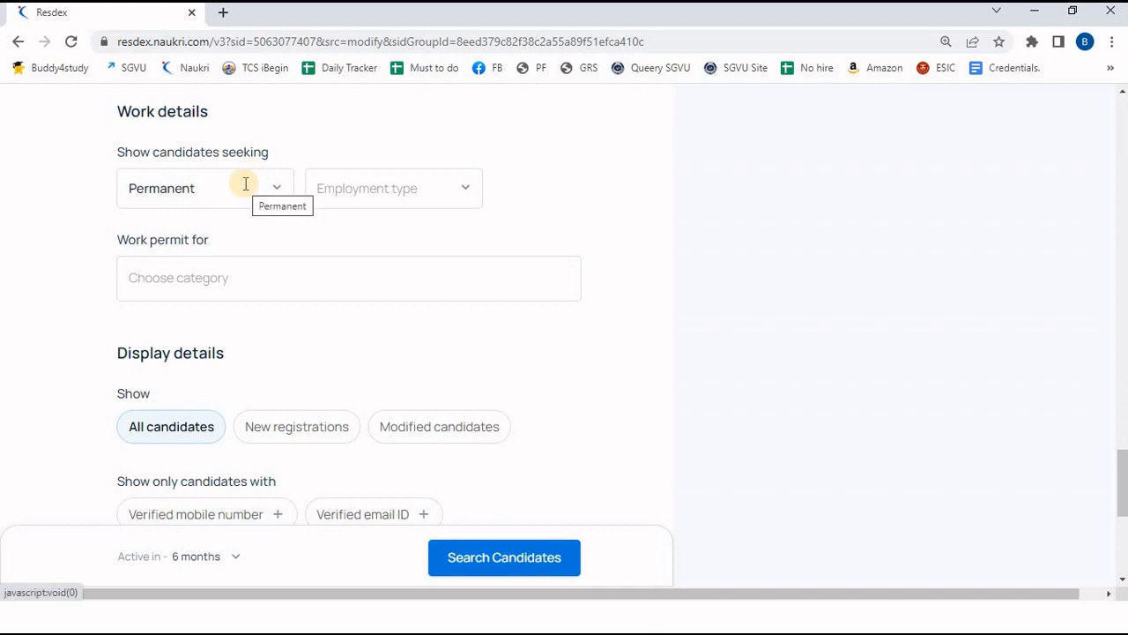
pyautogui.scroll(-3, 85, 350)
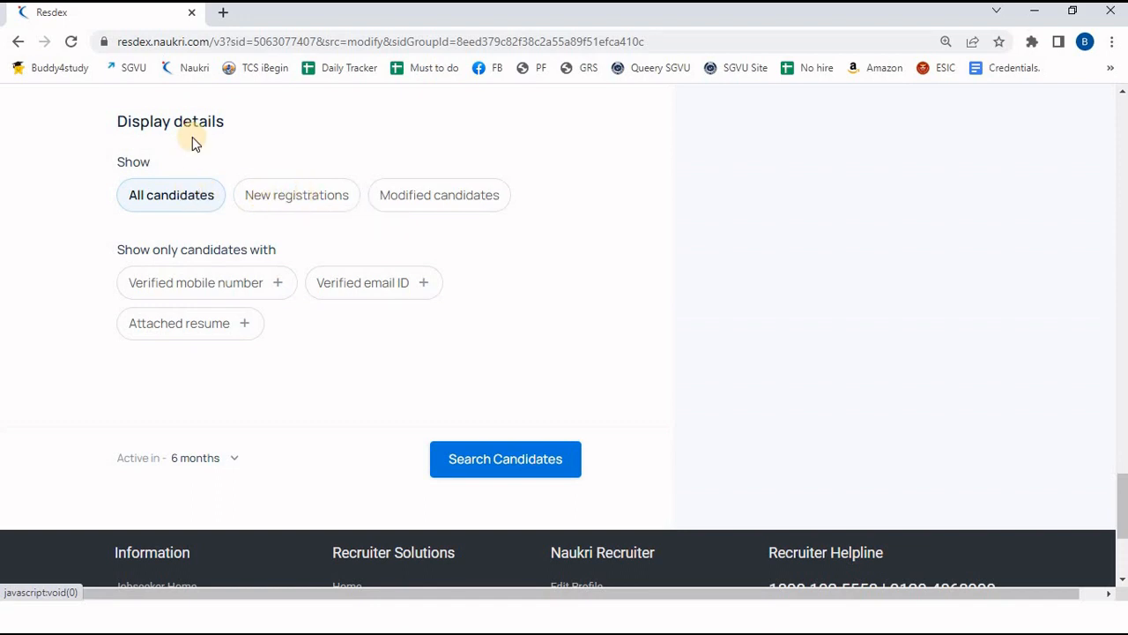
pyautogui.click(294, 205)
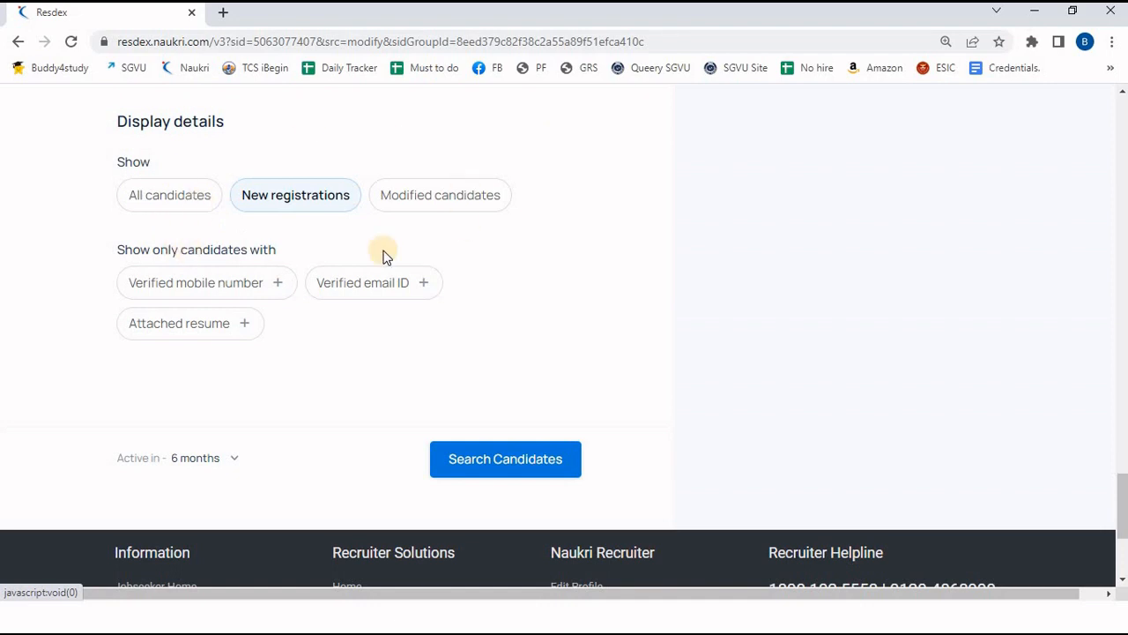
# Set the display details to All candidates with a Verified email ID and run the candidate search.
pyautogui.click(141, 203)
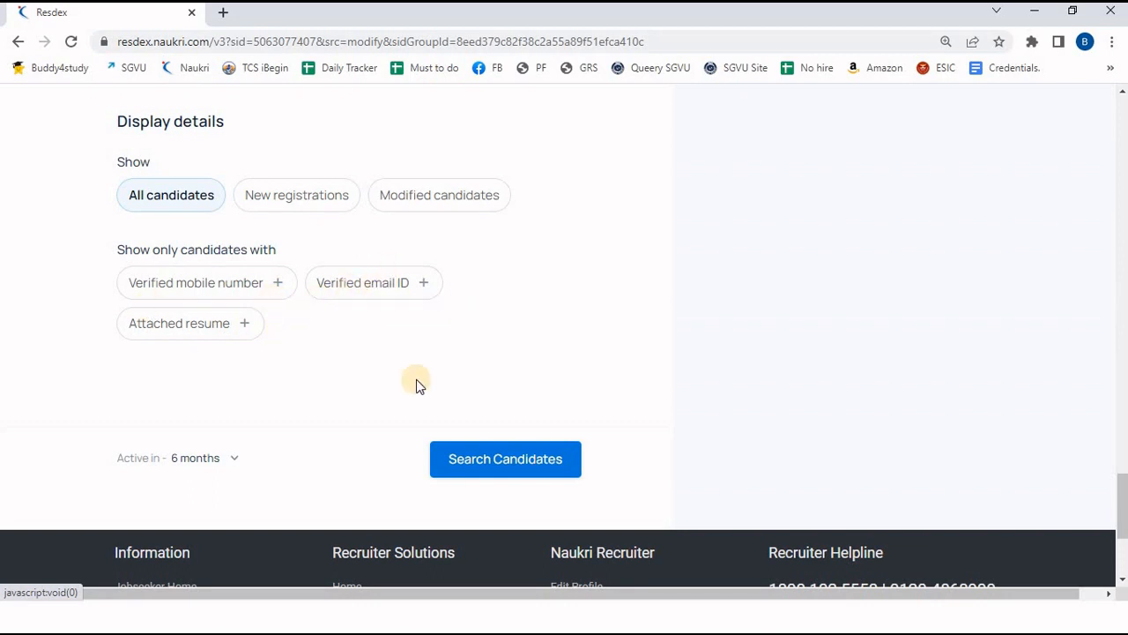
pyautogui.click(357, 287)
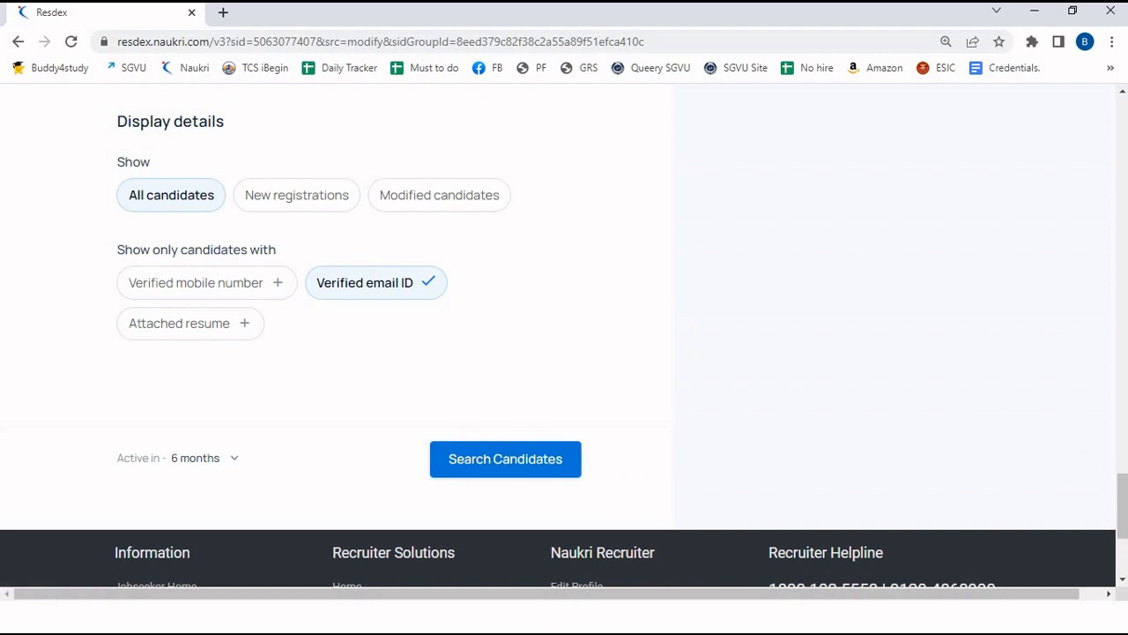
pyautogui.moveTo(1127, 522); pyautogui.dragTo(1120, 106)
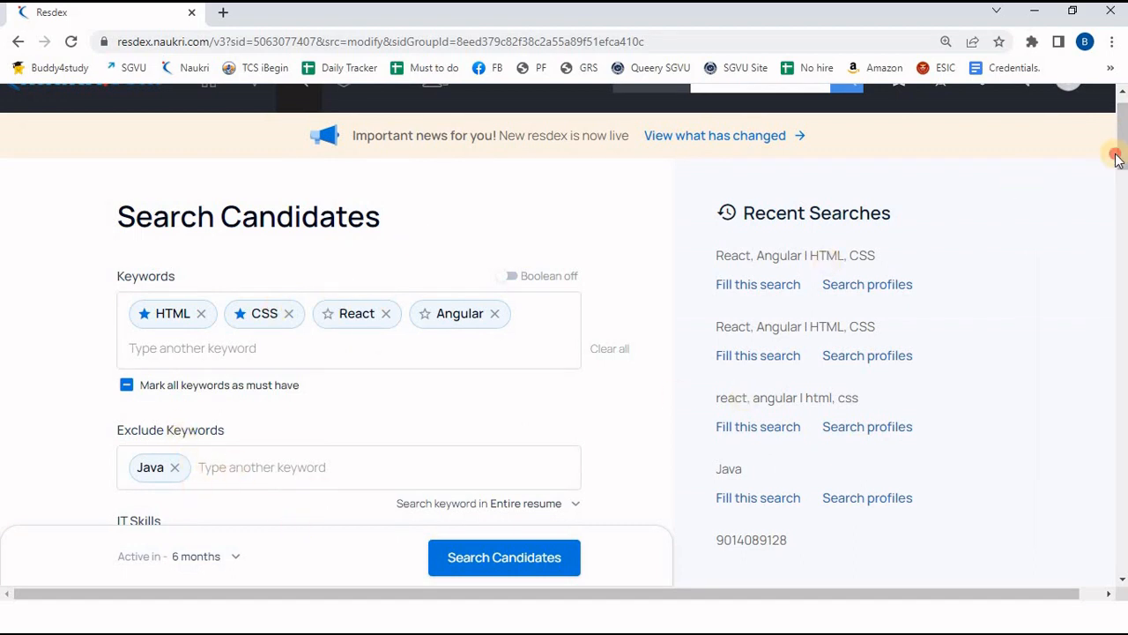
pyautogui.moveTo(1116, 157); pyautogui.dragTo(969, 205)
pyautogui.click(623, 394)
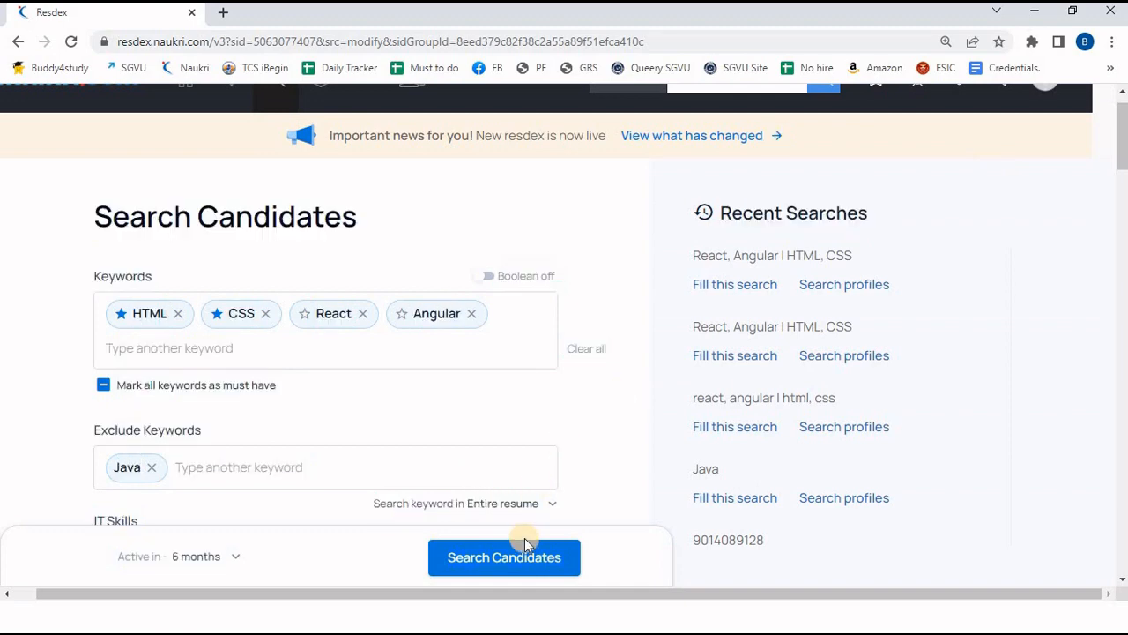
pyautogui.click(526, 559)
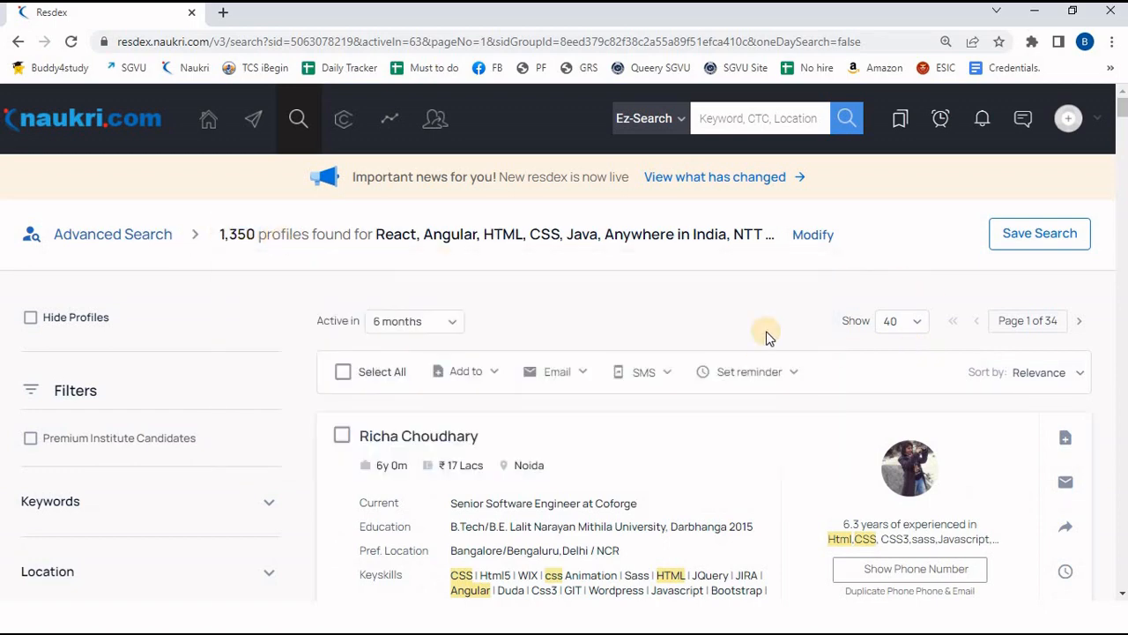
# Compare the candidate results with the React/Angular, JavaScript, HTML and CSS skills in the Word job description, returning to Resdex.
pyautogui.scroll(-2, 743, 309)
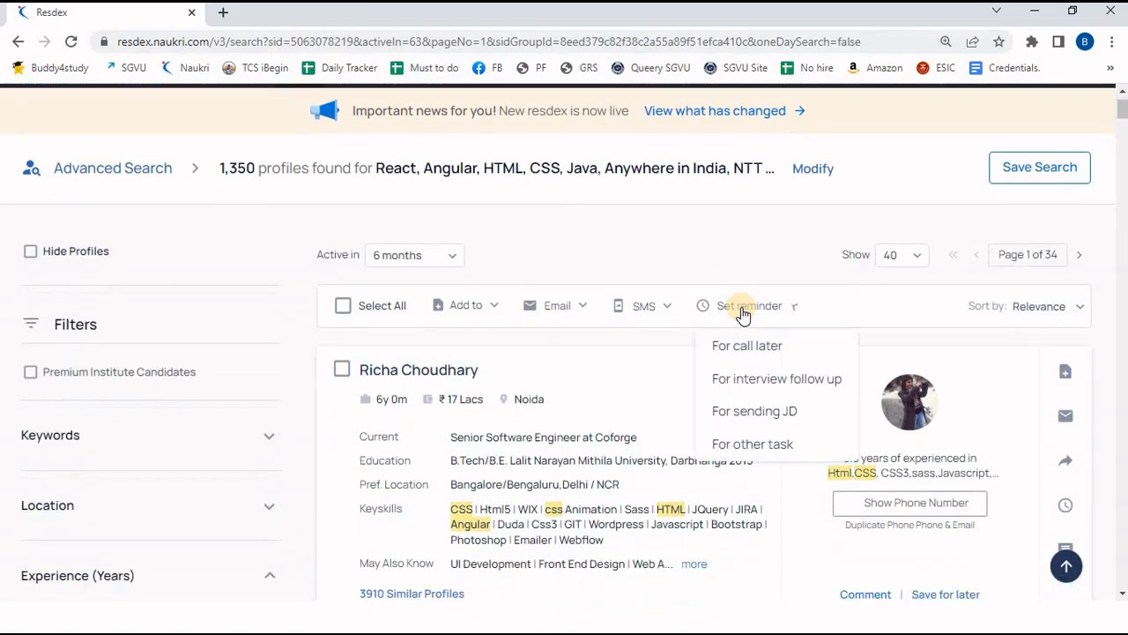
pyautogui.scroll(-3, 742, 310)
pyautogui.hotkey('alt', 'Tab')
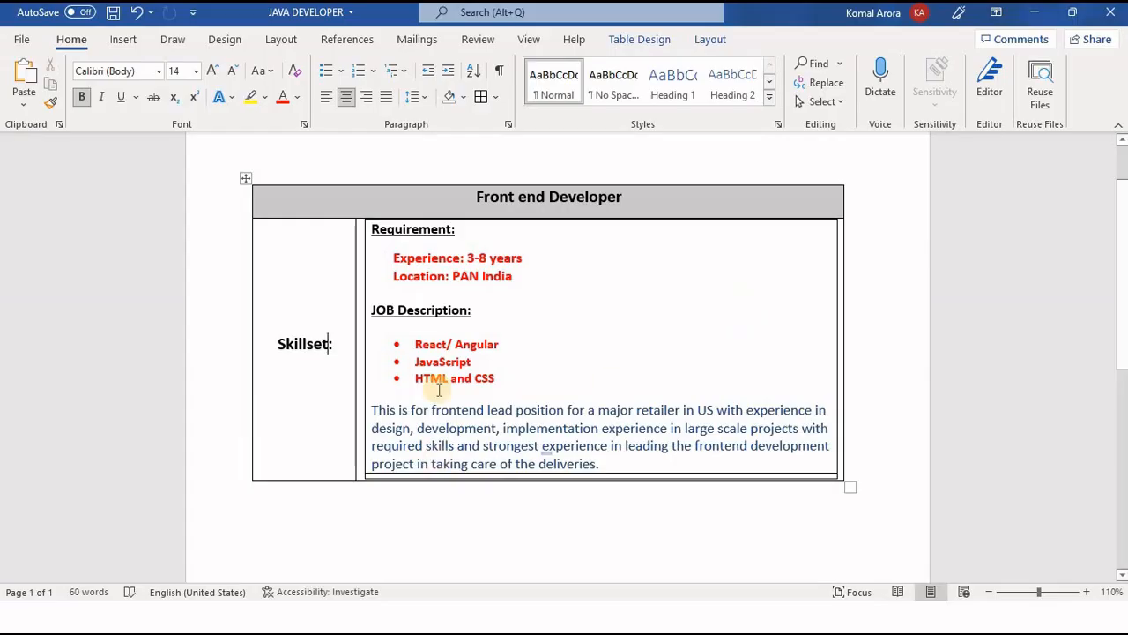
pyautogui.moveTo(475, 361); pyautogui.dragTo(416, 344)
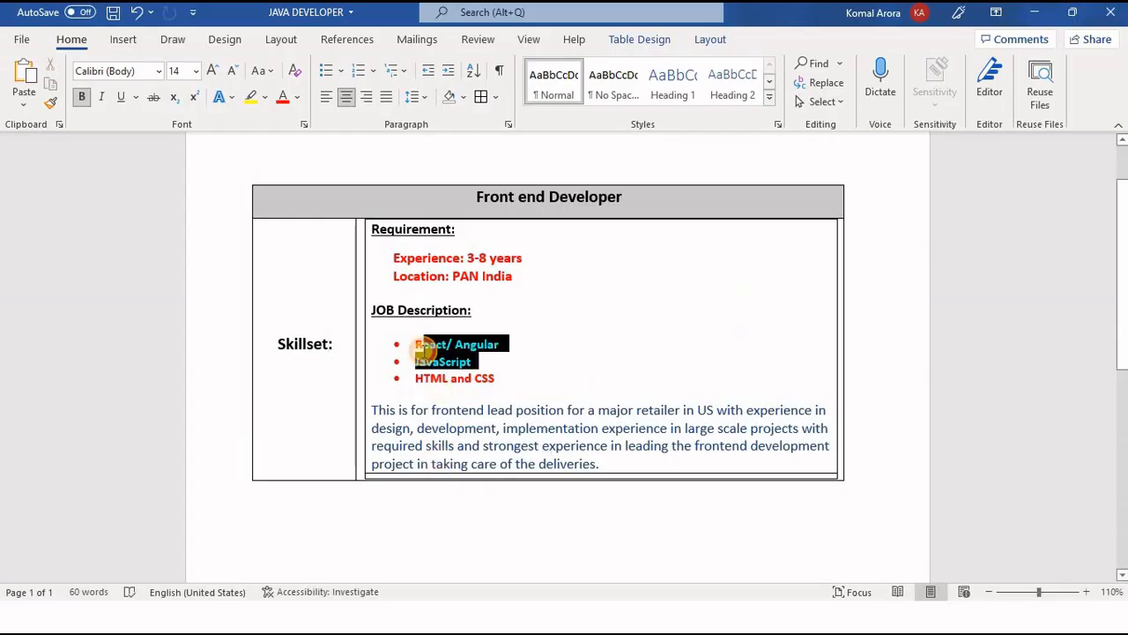
pyautogui.click(467, 375)
pyautogui.hotkey('alt', 'Tab')
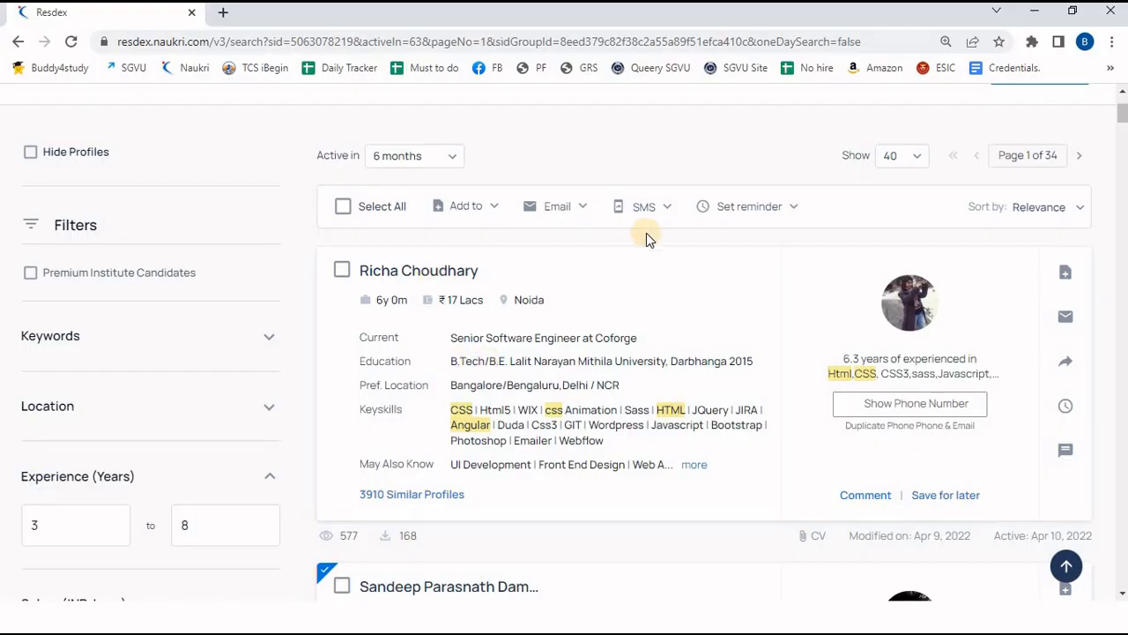
# Enter Javacript, Java-script, "Java script" as the keyword filter for the search results.
pyautogui.scroll(2, 1123, 121)
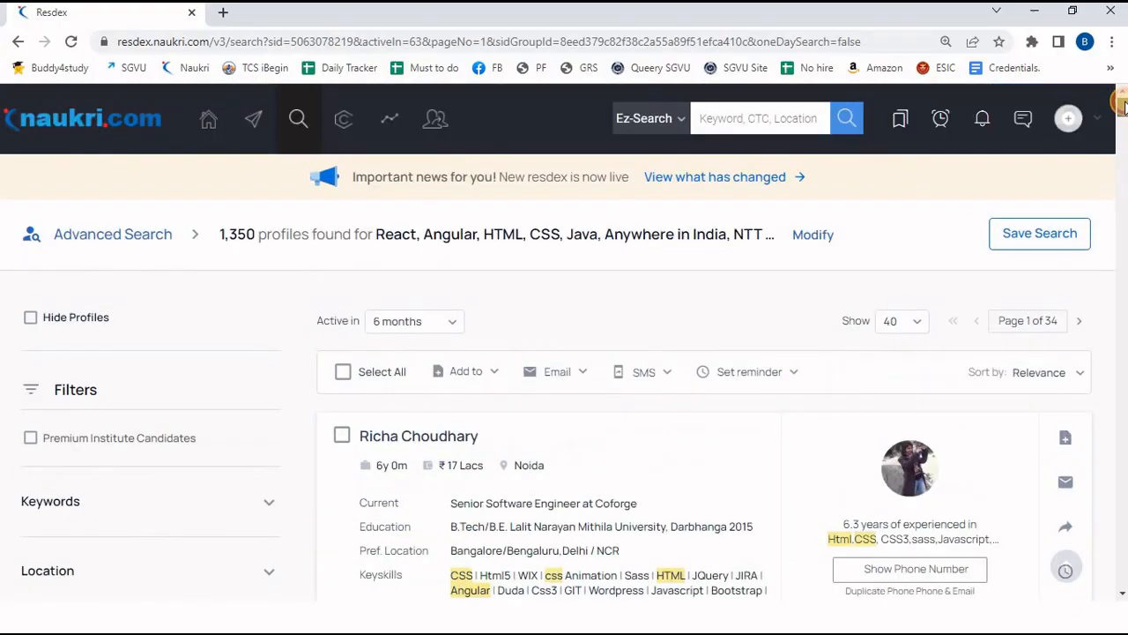
pyautogui.moveTo(442, 236)
pyautogui.scroll(-2, 202, 316)
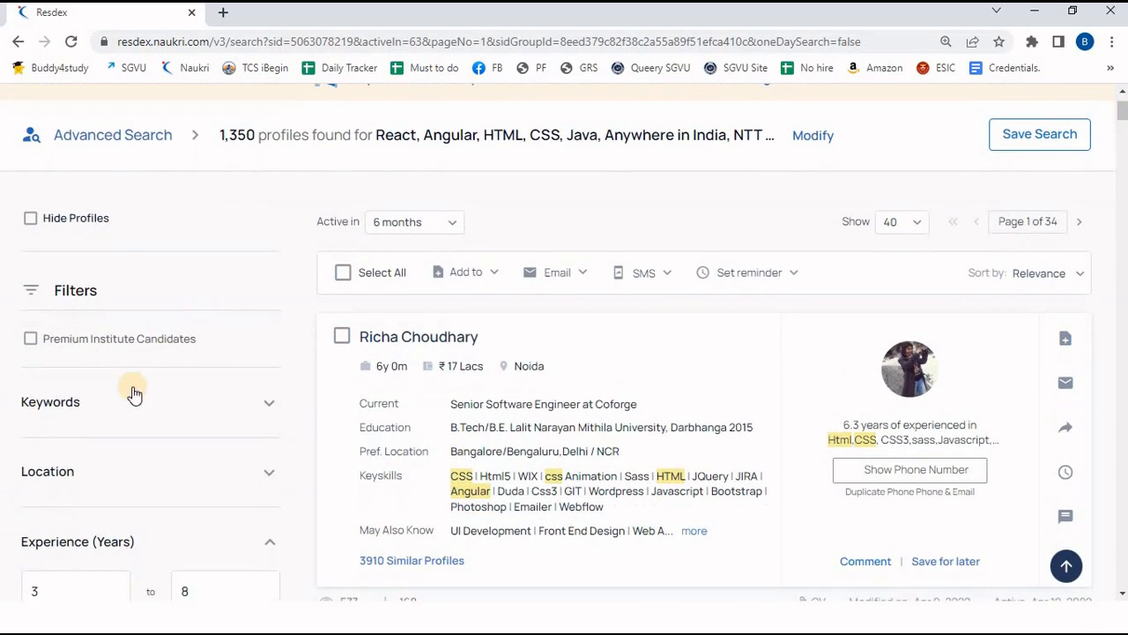
pyautogui.click(156, 402)
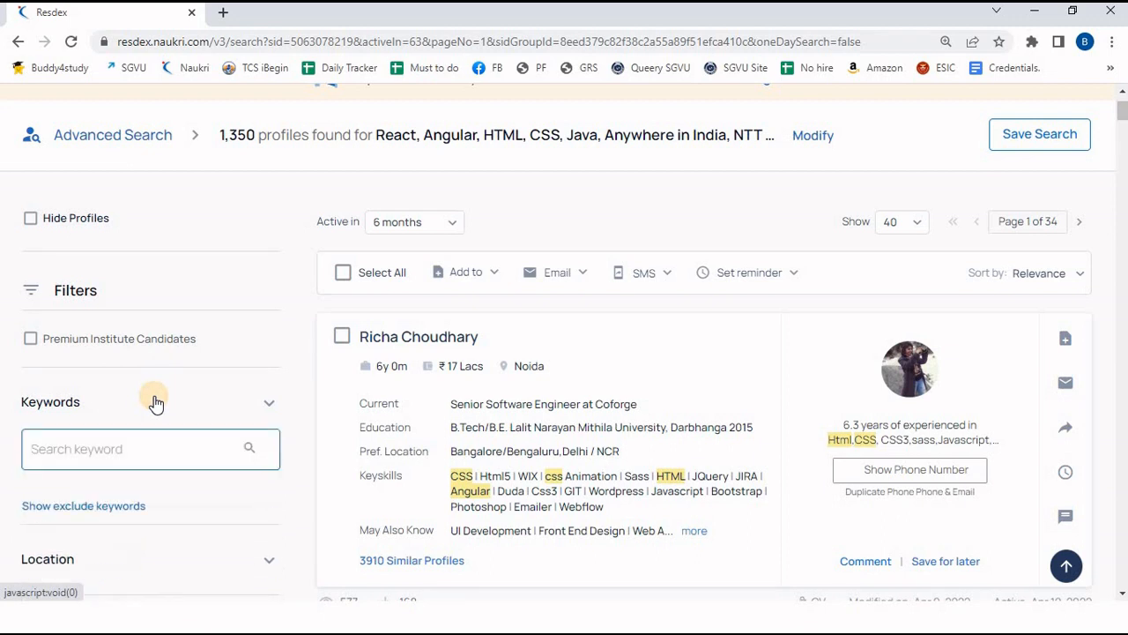
pyautogui.click(119, 442)
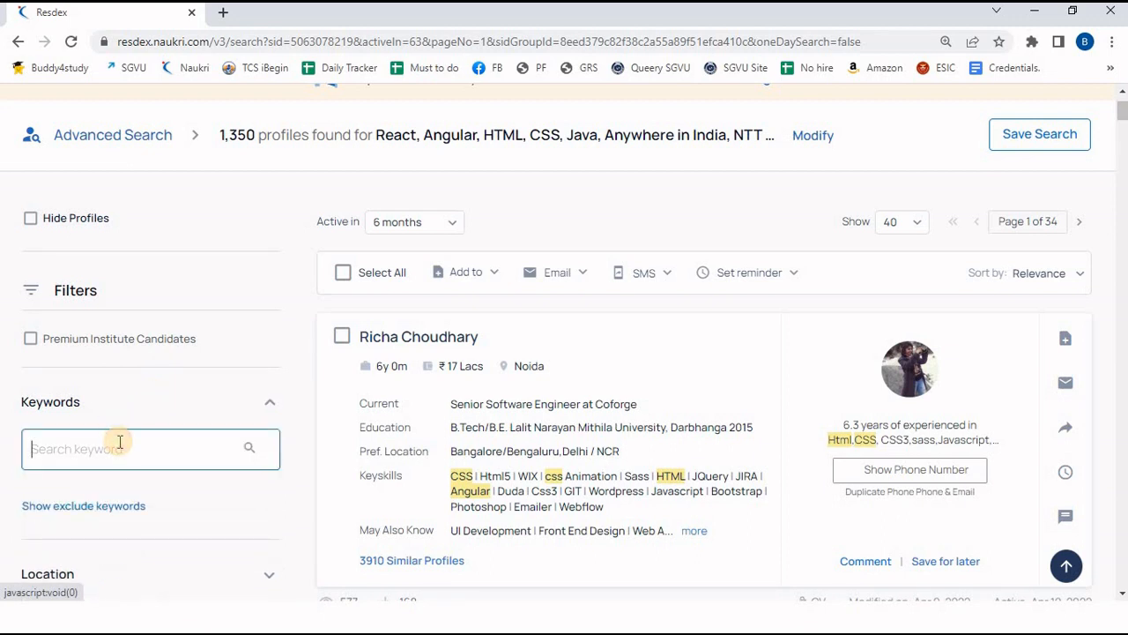
pyautogui.write('J')
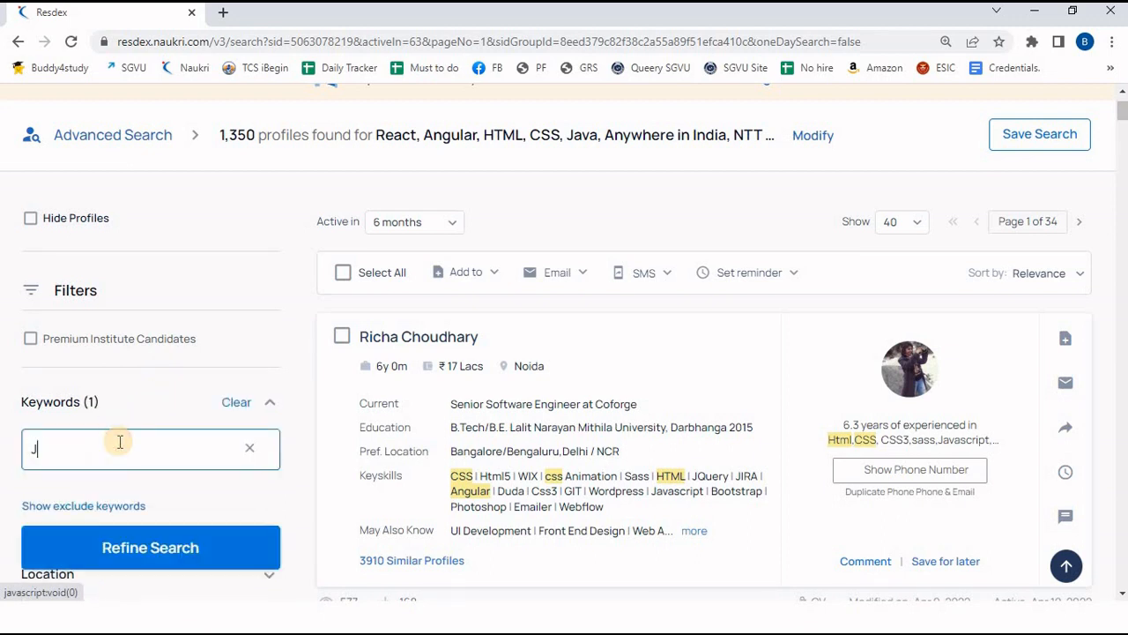
pyautogui.write('avacrip')
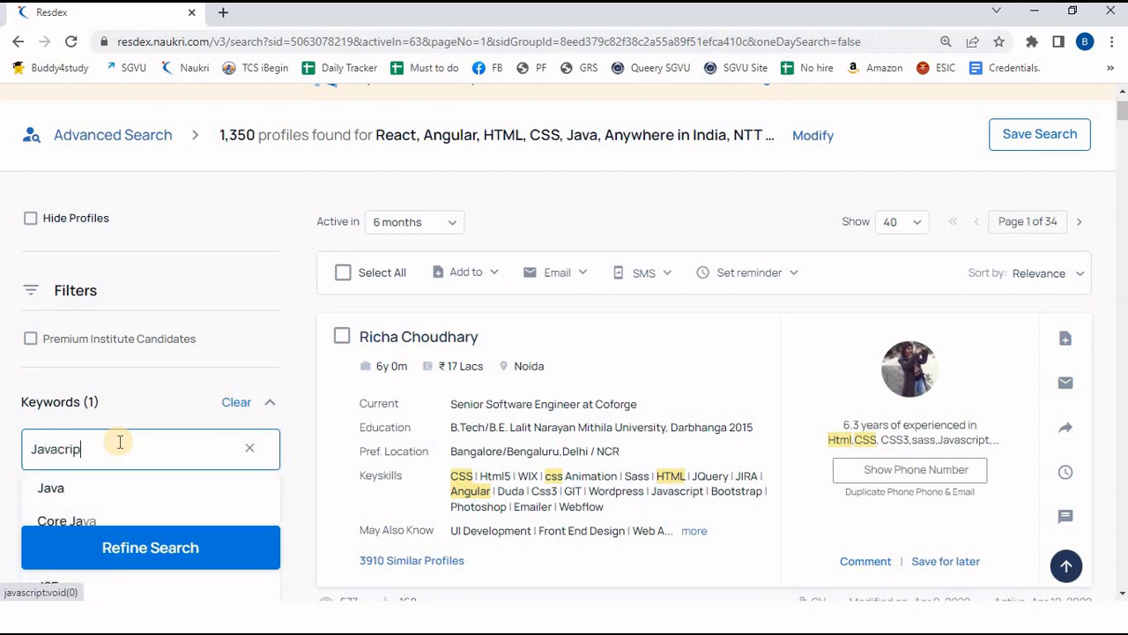
pyautogui.write('t, J')
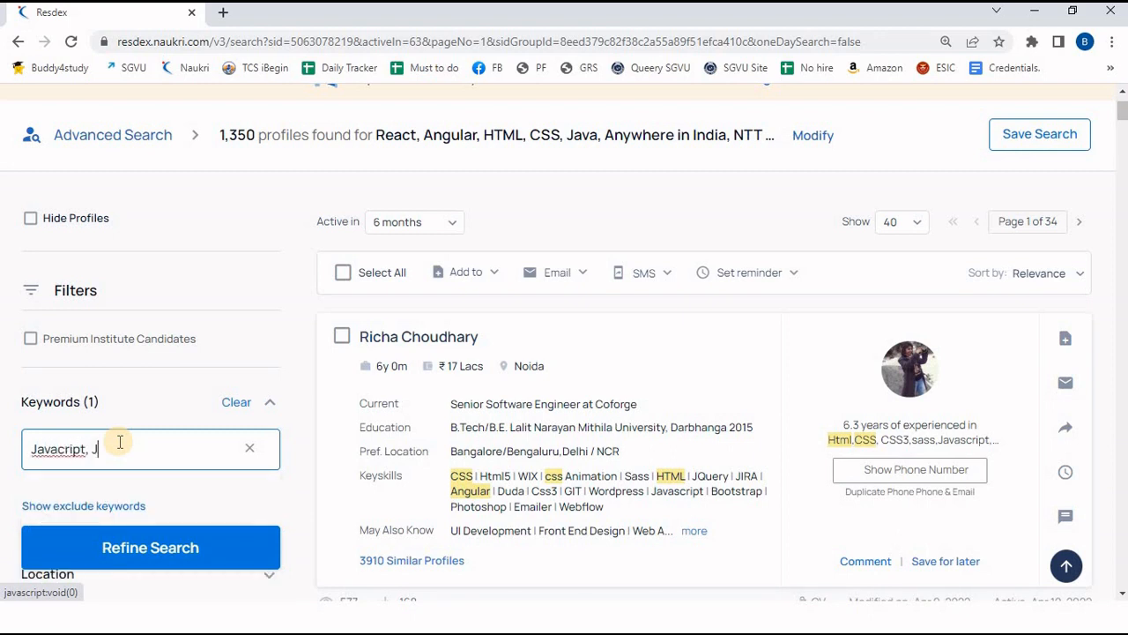
pyautogui.write('ava')
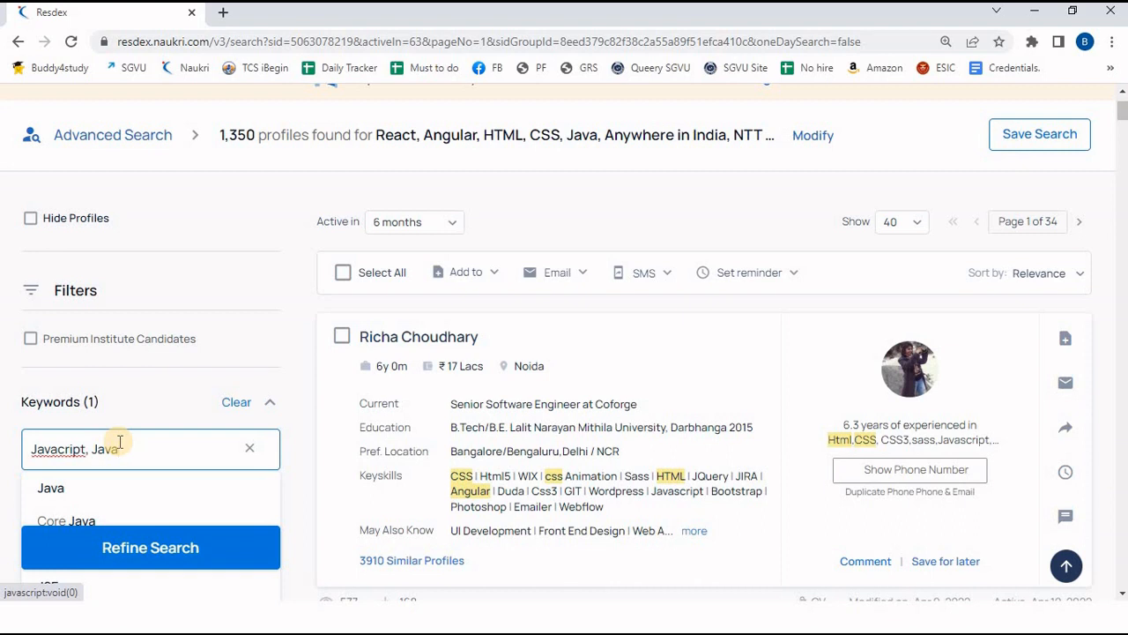
pyautogui.write(' script,')
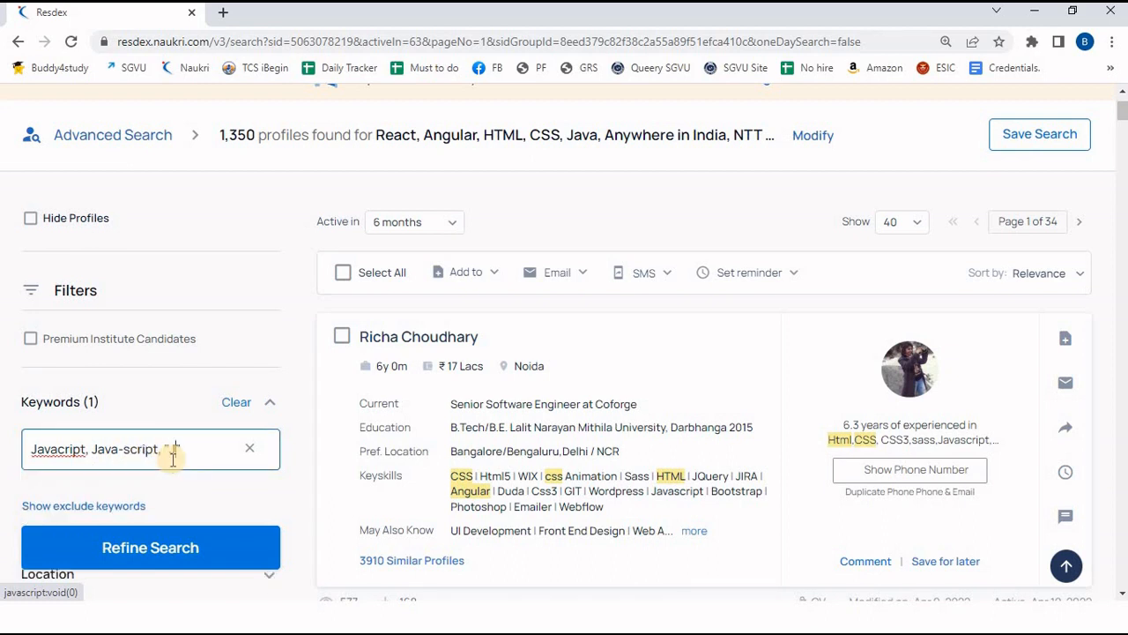
pyautogui.write('Java acrip')
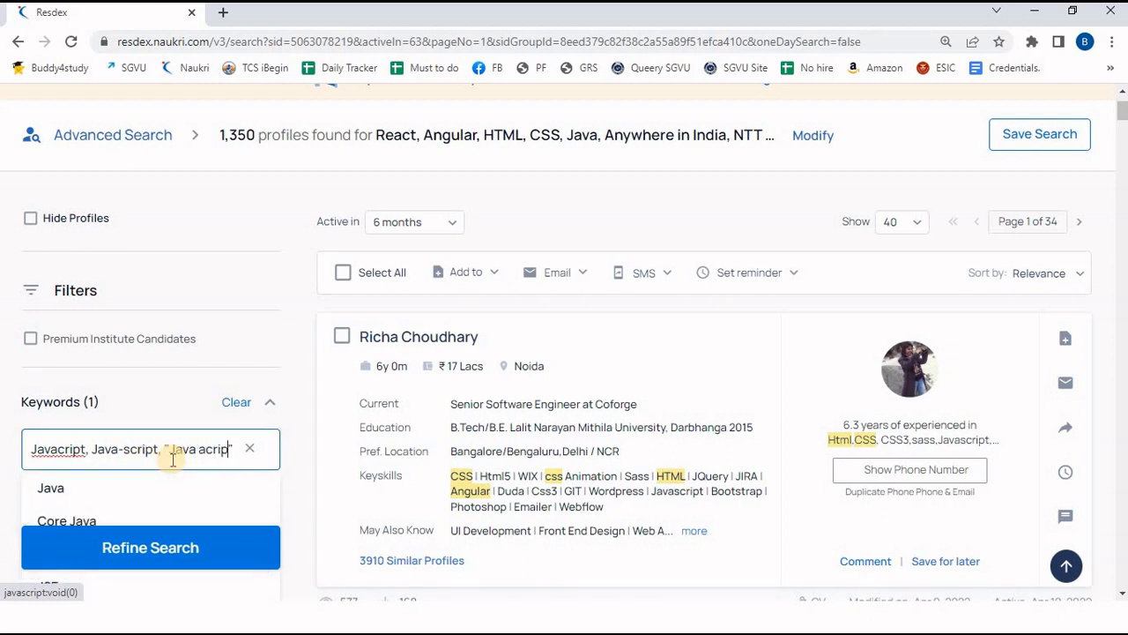
pyautogui.write('t"')
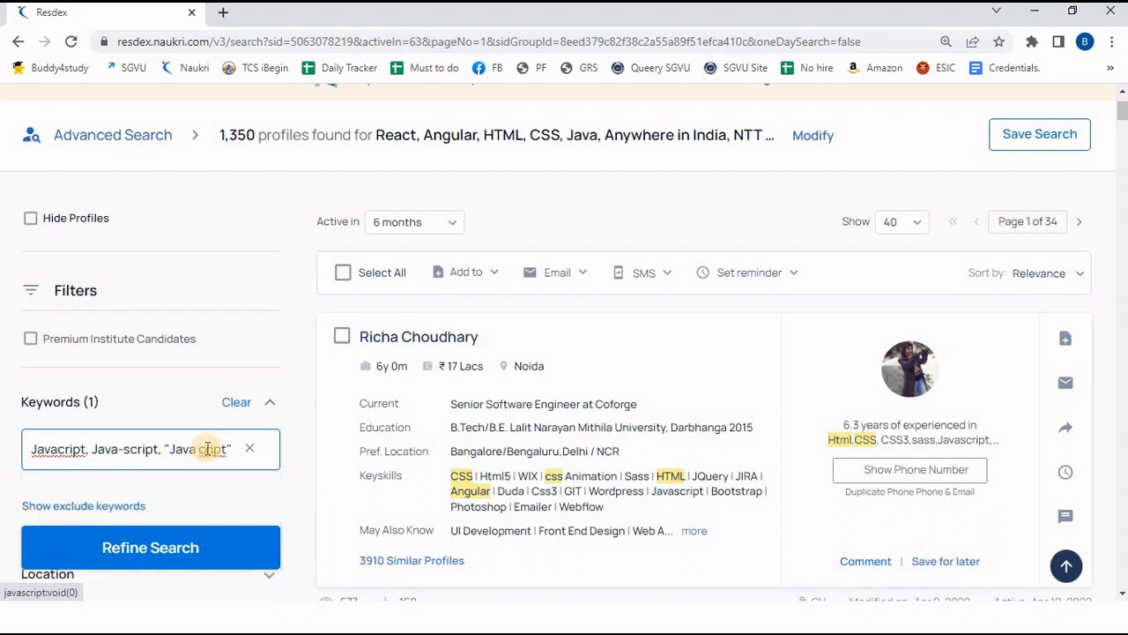
pyautogui.write('s')
# Try to refine the search results with the entered keywords and dismiss any error notice.
pyautogui.click(194, 409)
pyautogui.click(188, 544)
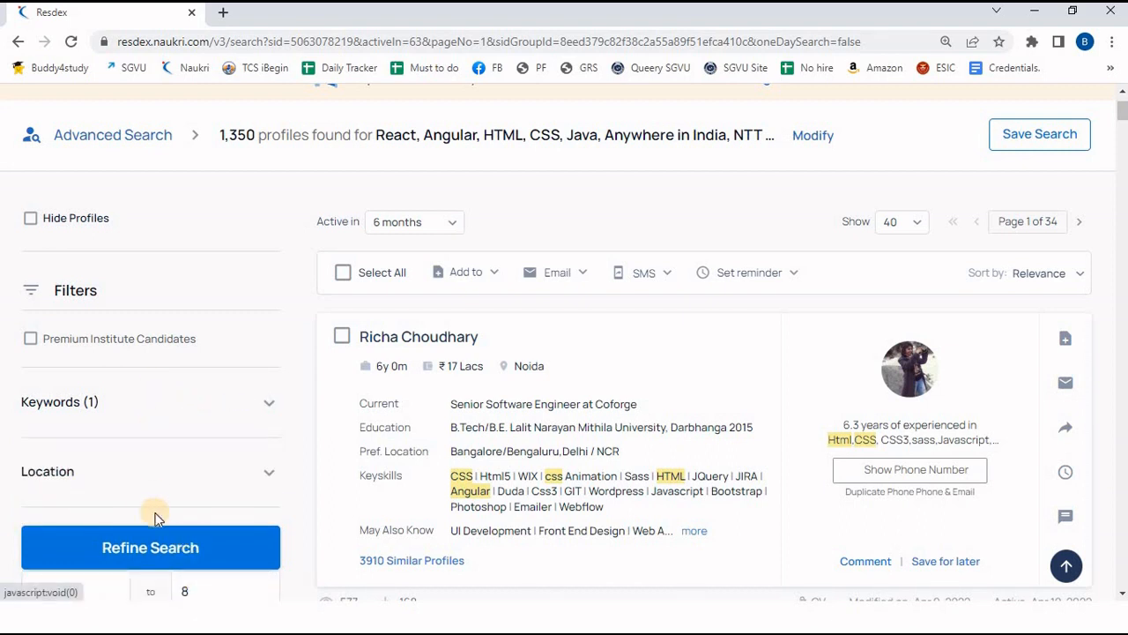
pyautogui.click(157, 403)
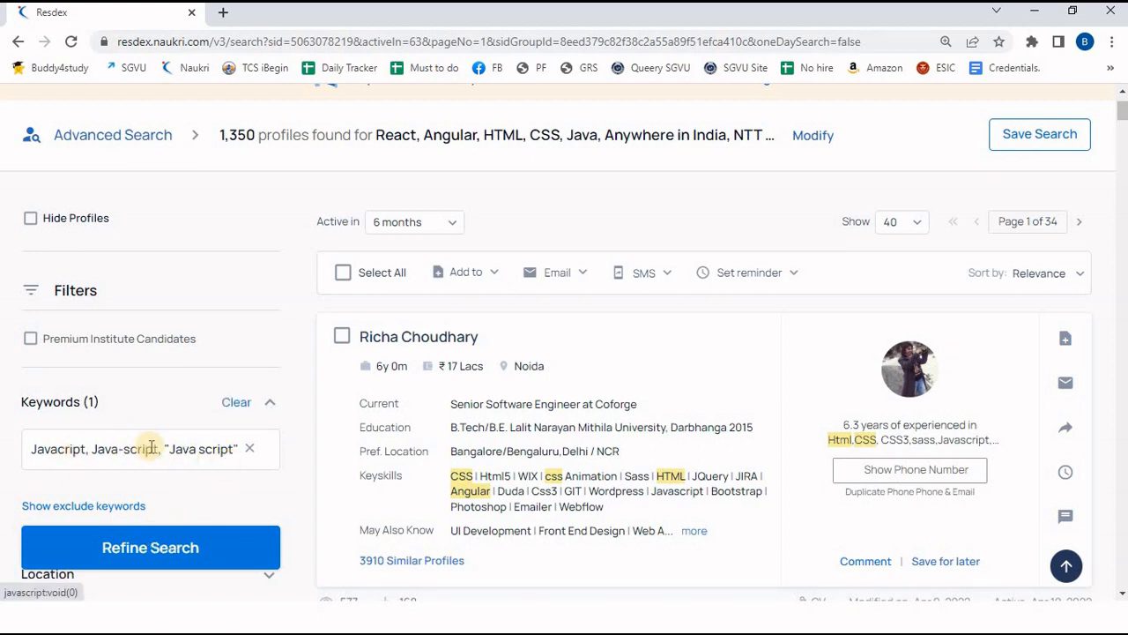
pyautogui.click(151, 546)
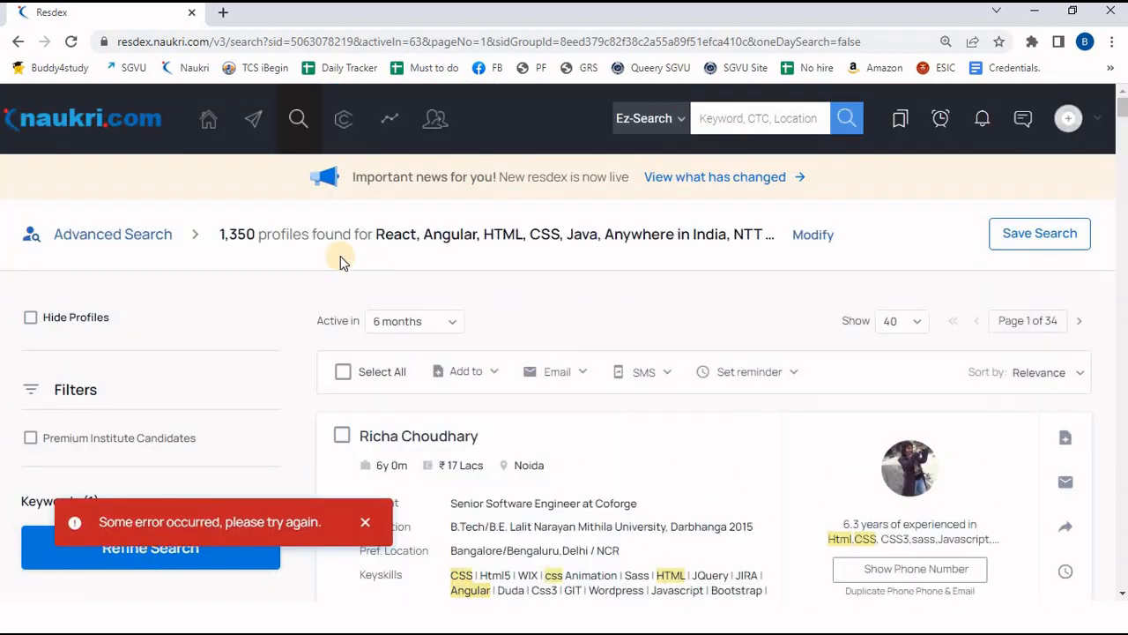
pyautogui.click(362, 523)
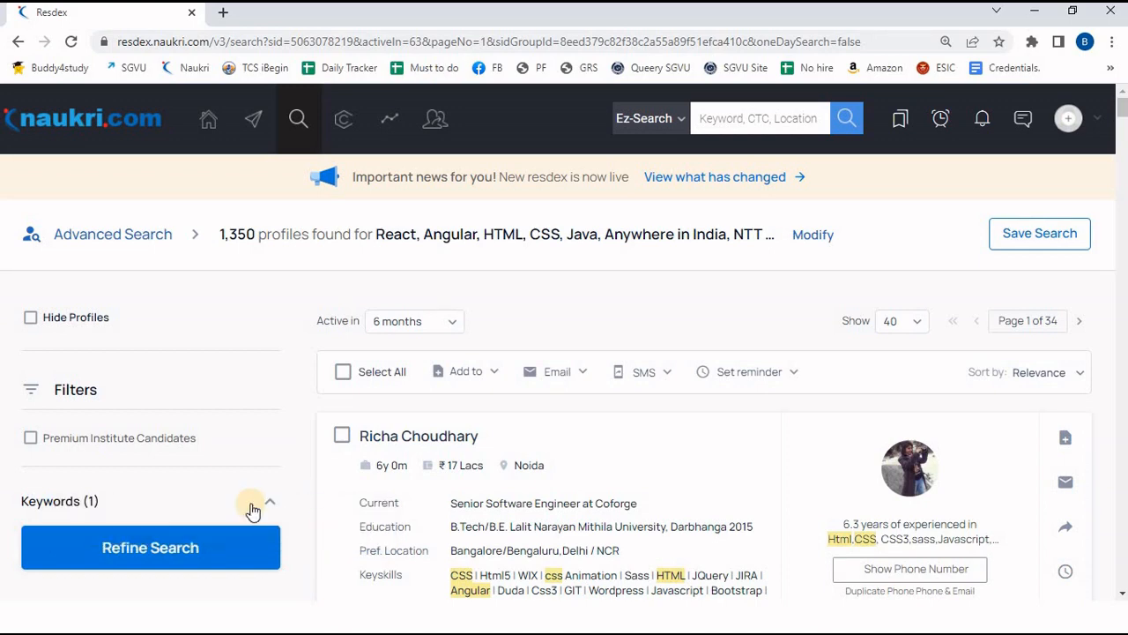
# Correct the first keyword's spelling to Javascript in the keyword filter and refine the search.
pyautogui.click(187, 504)
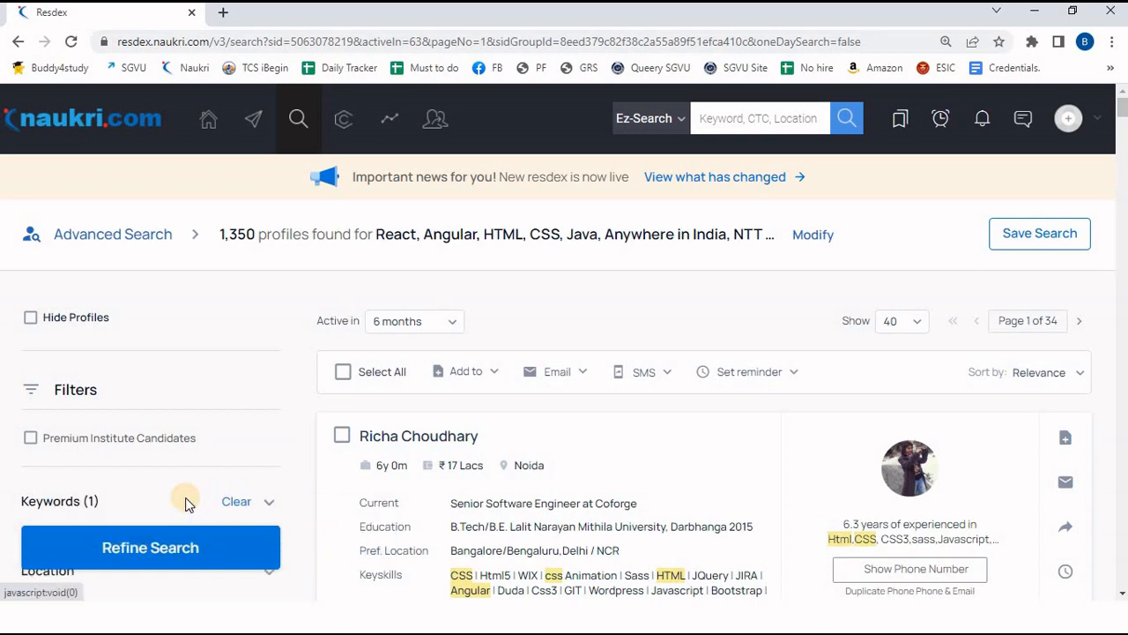
pyautogui.scroll(-2, 189, 501)
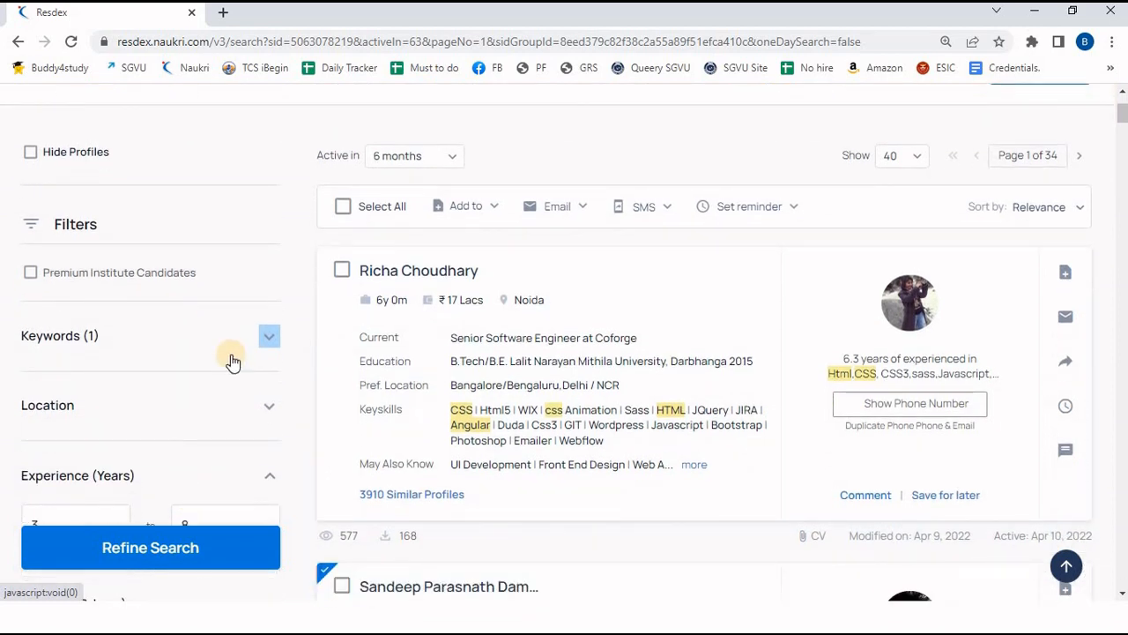
pyautogui.click(185, 344)
pyautogui.click(173, 388)
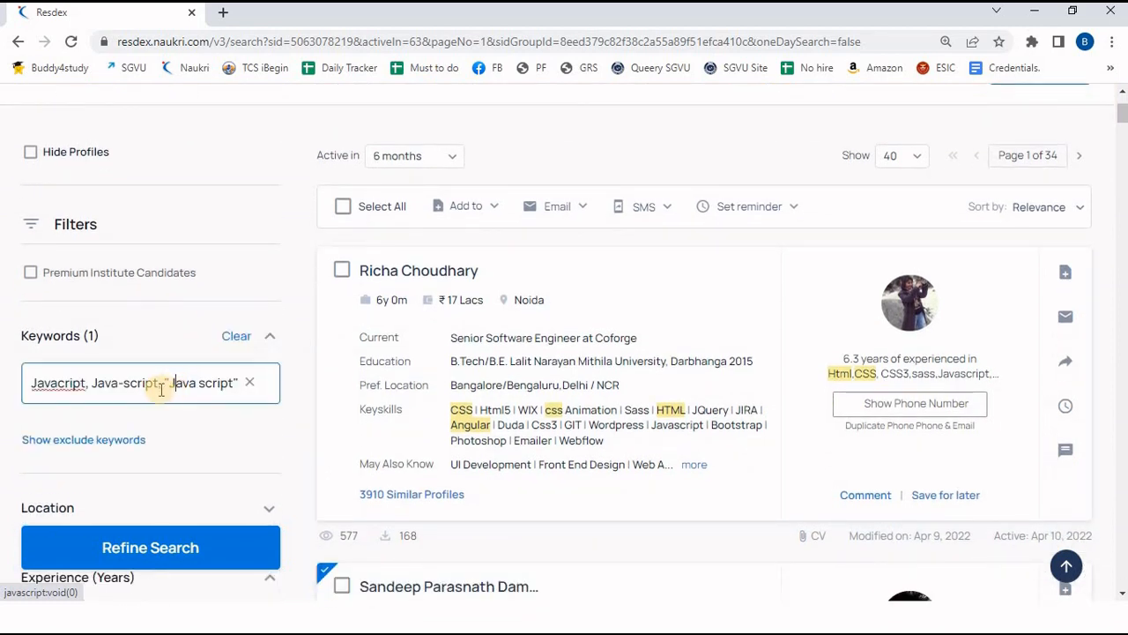
pyautogui.click(57, 384)
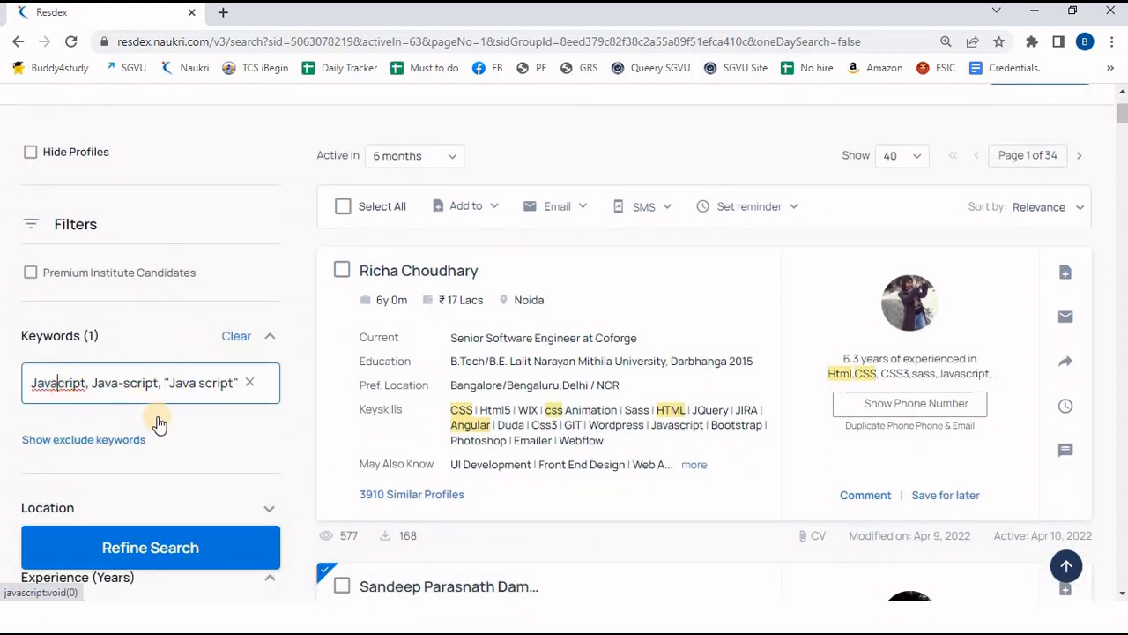
pyautogui.write('s')
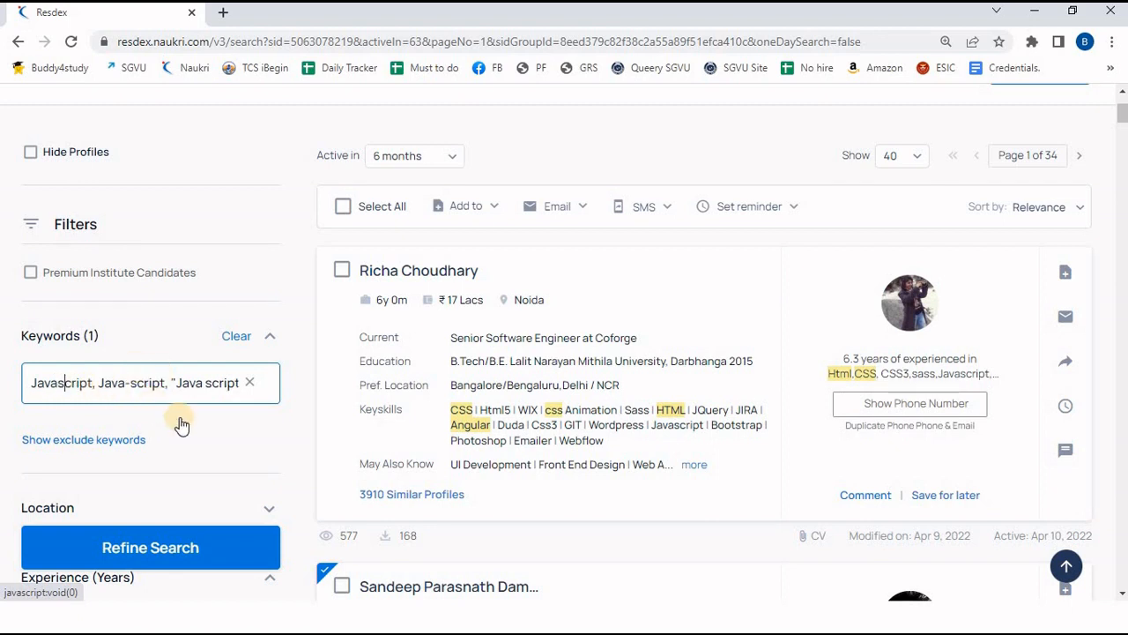
pyautogui.click(164, 548)
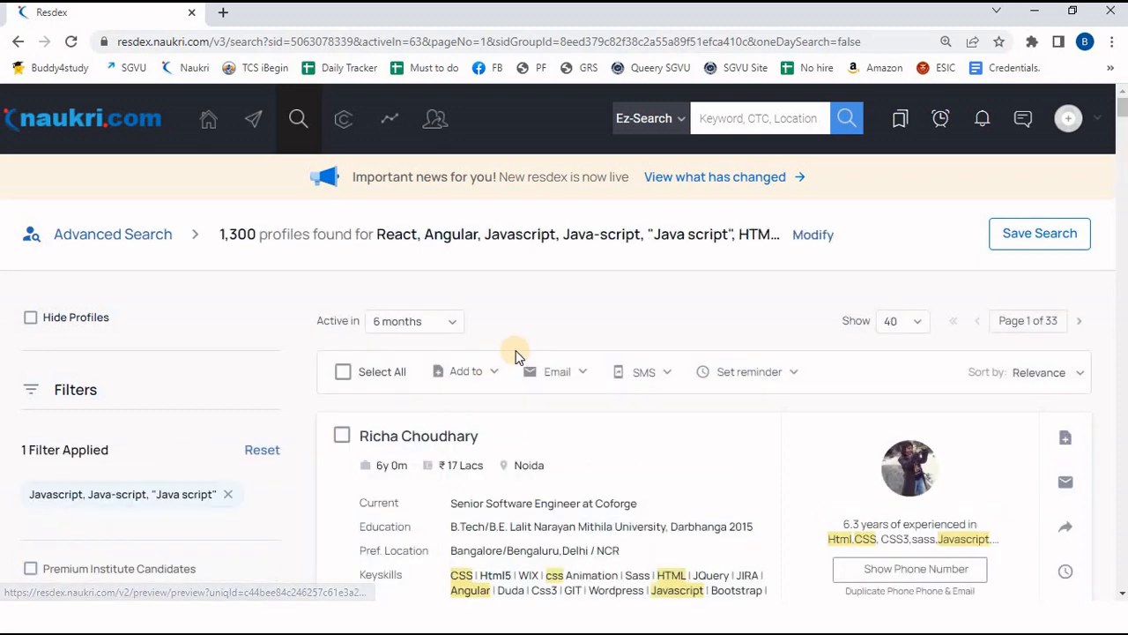
# Examine the key skills in the first refined candidate profile and view the available reminder options.
pyautogui.scroll(-2, 517, 282)
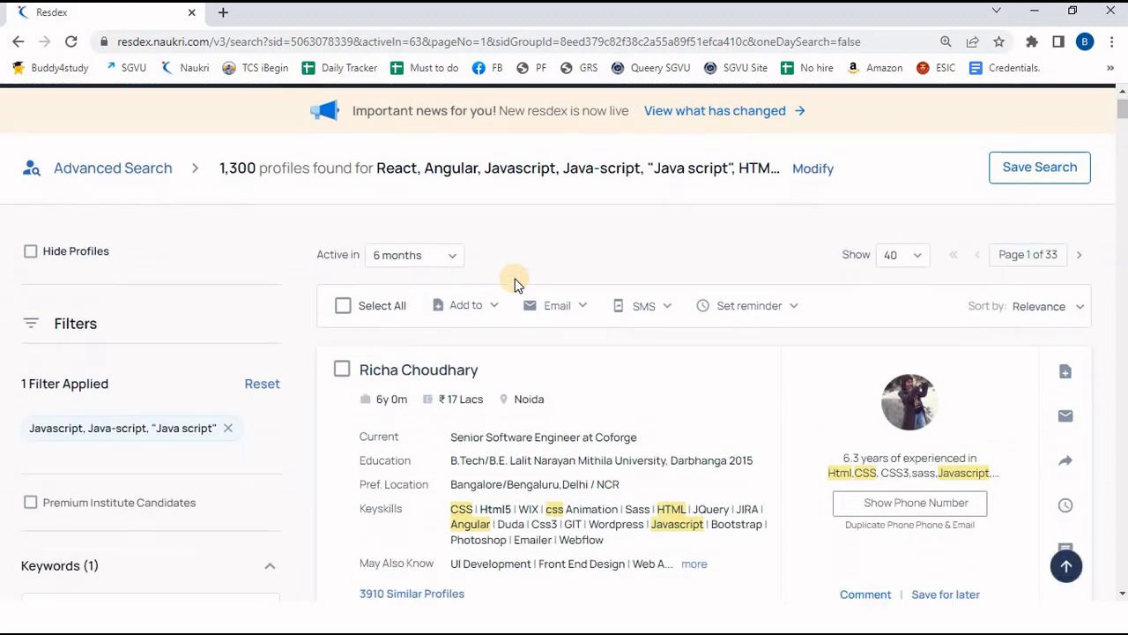
pyautogui.scroll(-2, 516, 282)
pyautogui.scroll(1, 516, 282)
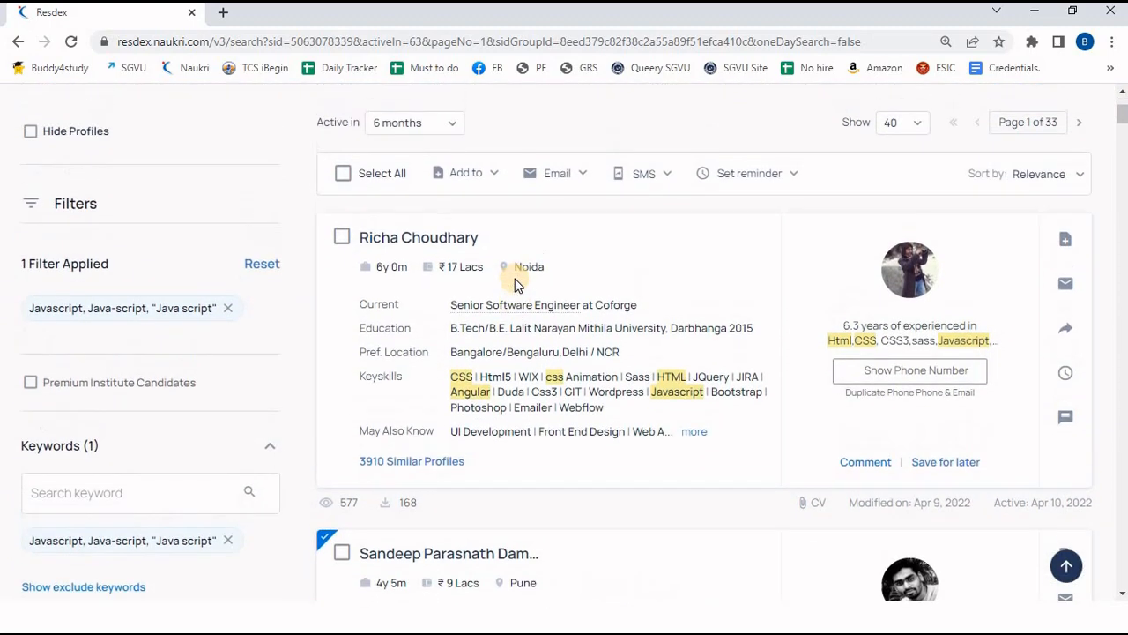
pyautogui.scroll(1, 517, 284)
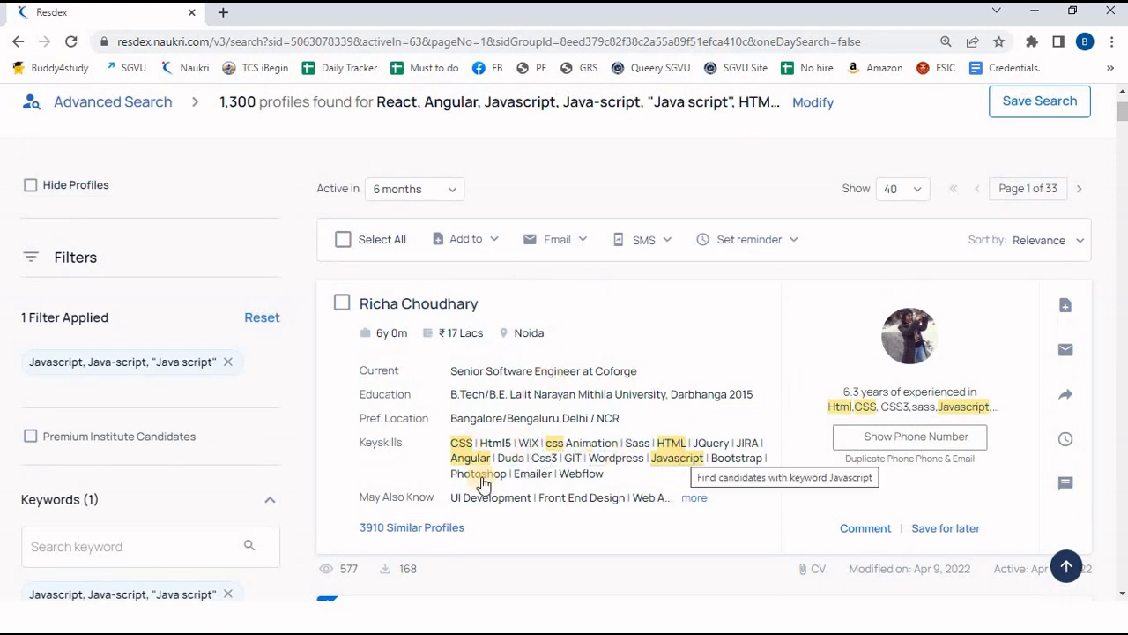
pyautogui.click(779, 250)
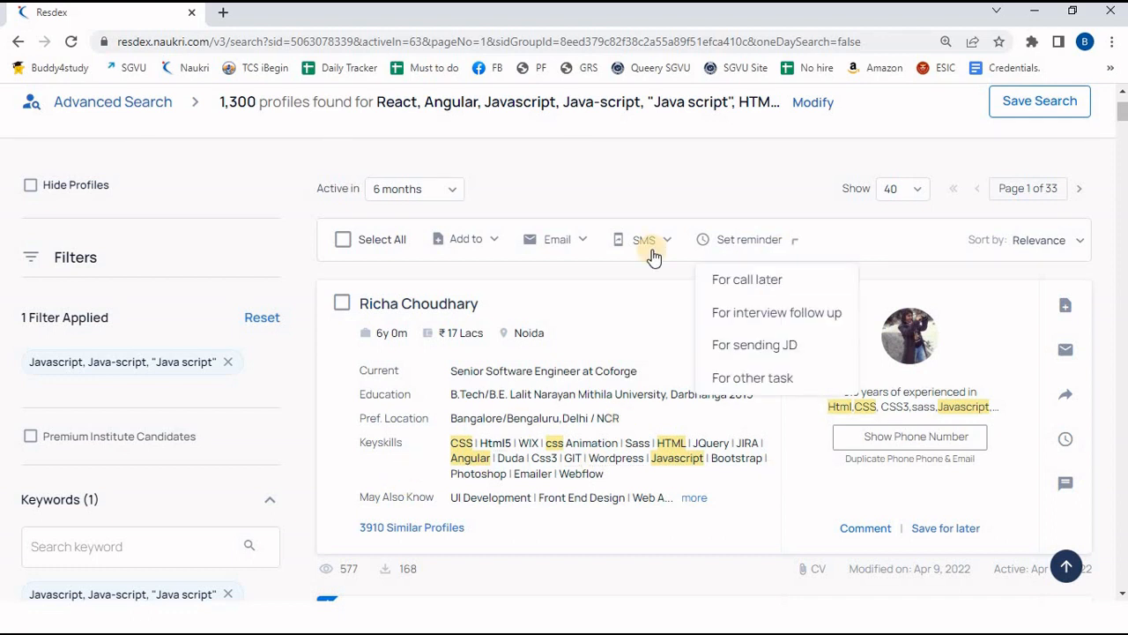
# Restrict the search results to candidates active in the last 30 days.
pyautogui.click(441, 187)
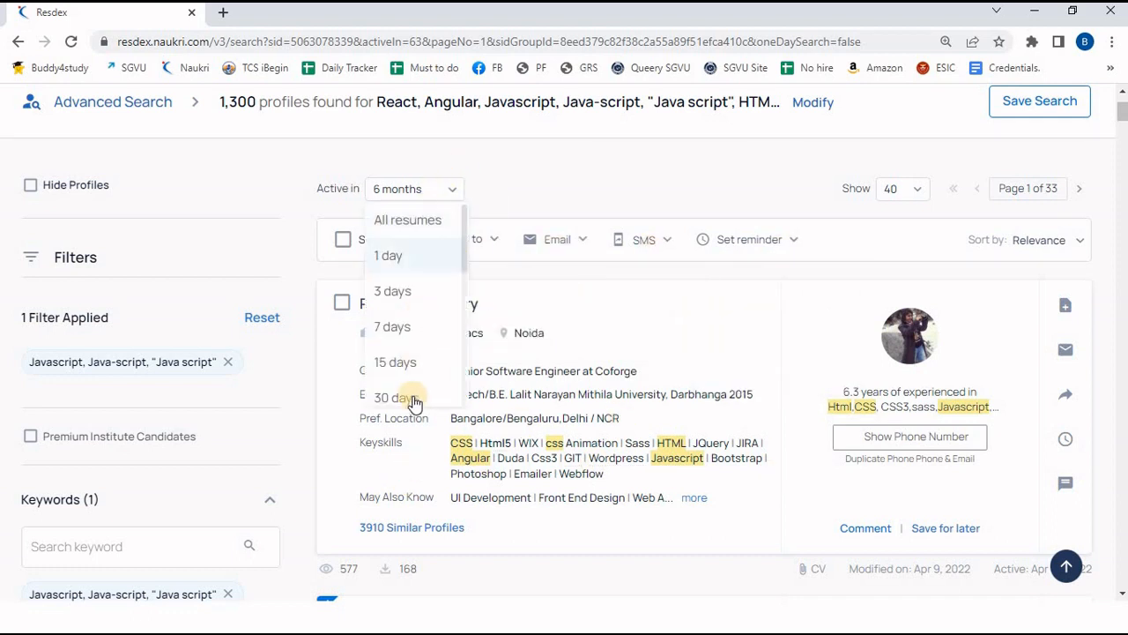
pyautogui.click(479, 239)
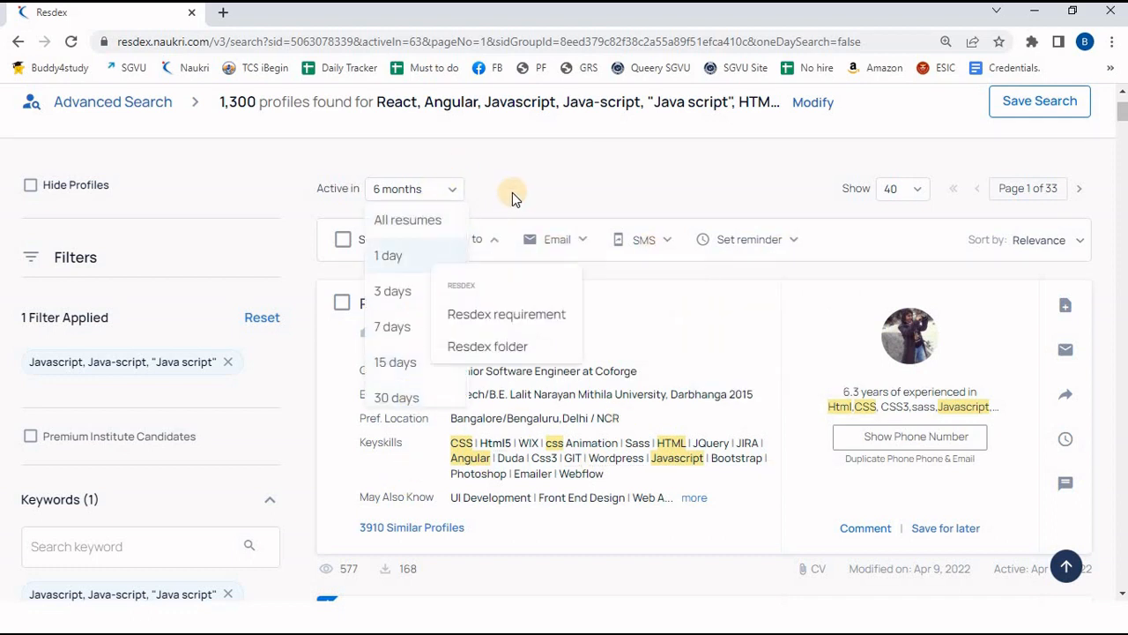
pyautogui.click(407, 398)
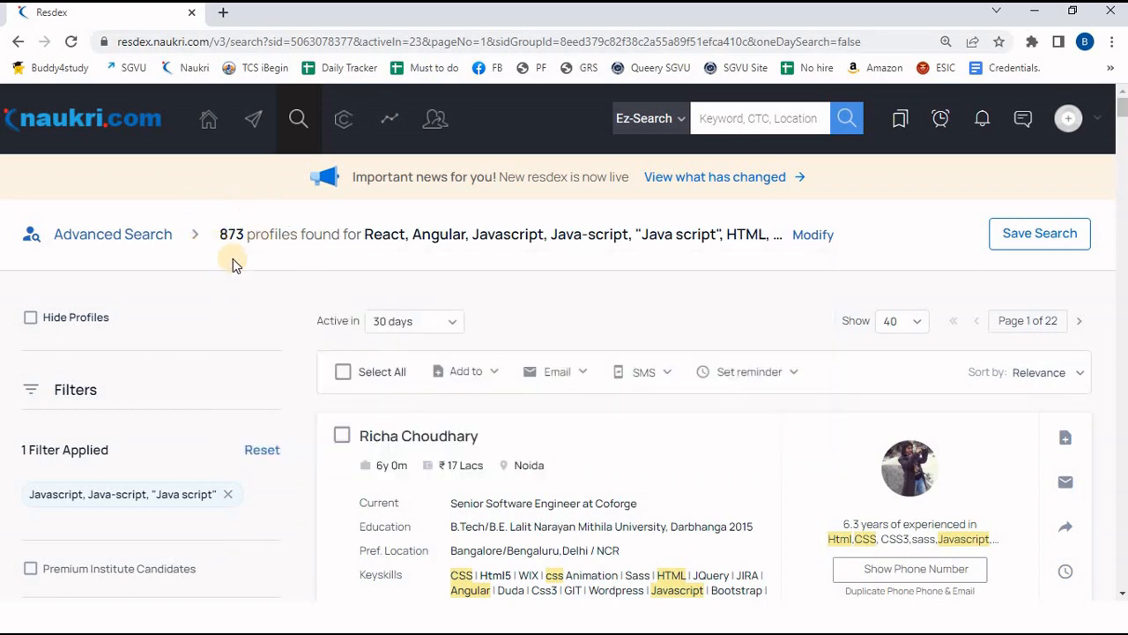
pyautogui.moveTo(240, 221)
pyautogui.scroll(-3, 771, 296)
pyautogui.click(771, 294)
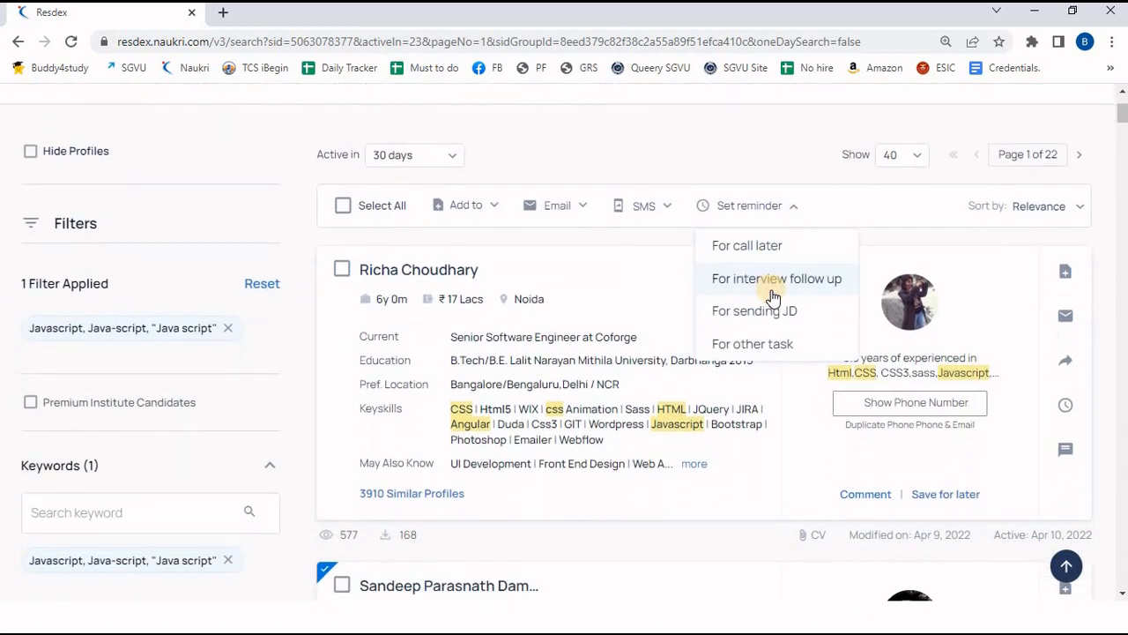
pyautogui.scroll(1, 772, 296)
pyautogui.scroll(-3, 772, 297)
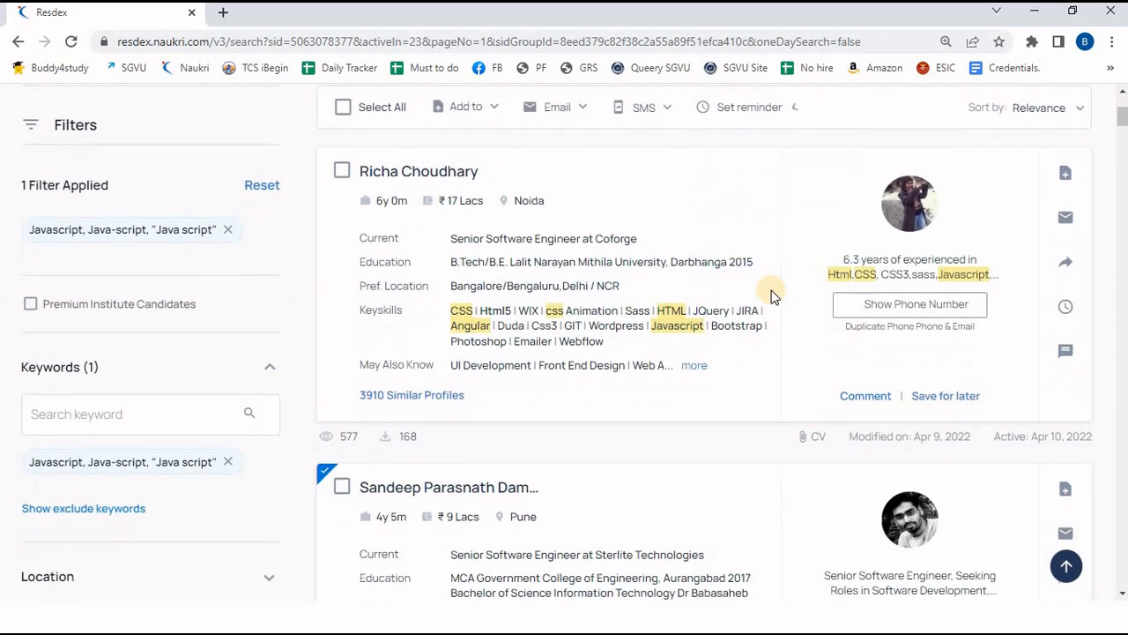
pyautogui.scroll(2, 772, 296)
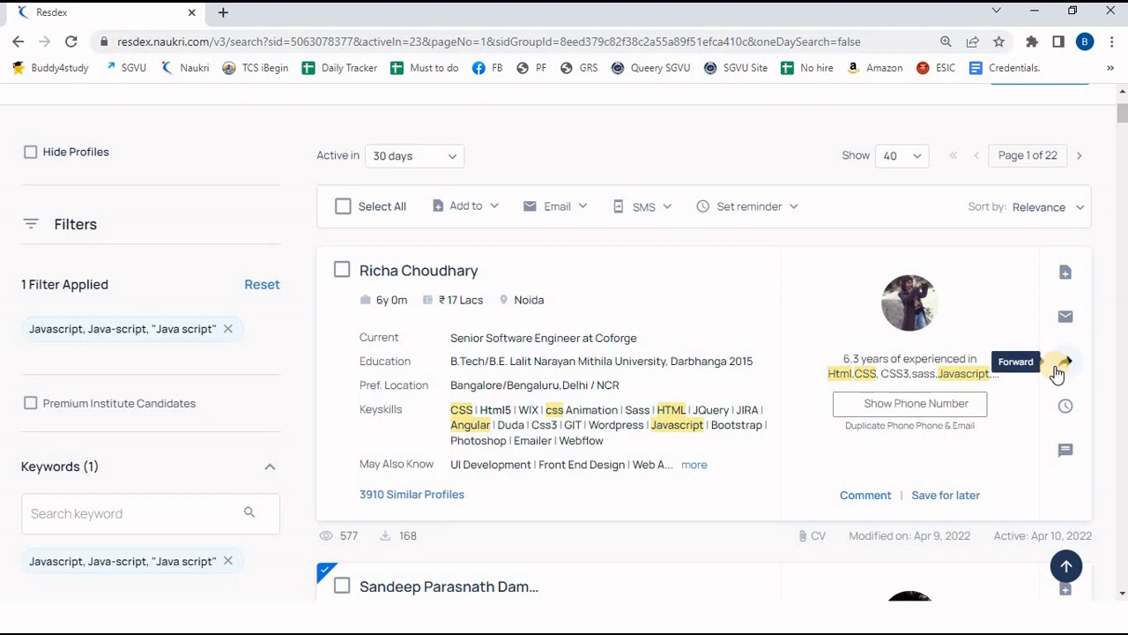
# Add the first candidate's profile to a new Resdex folder named Frontned developer.
pyautogui.click(1066, 282)
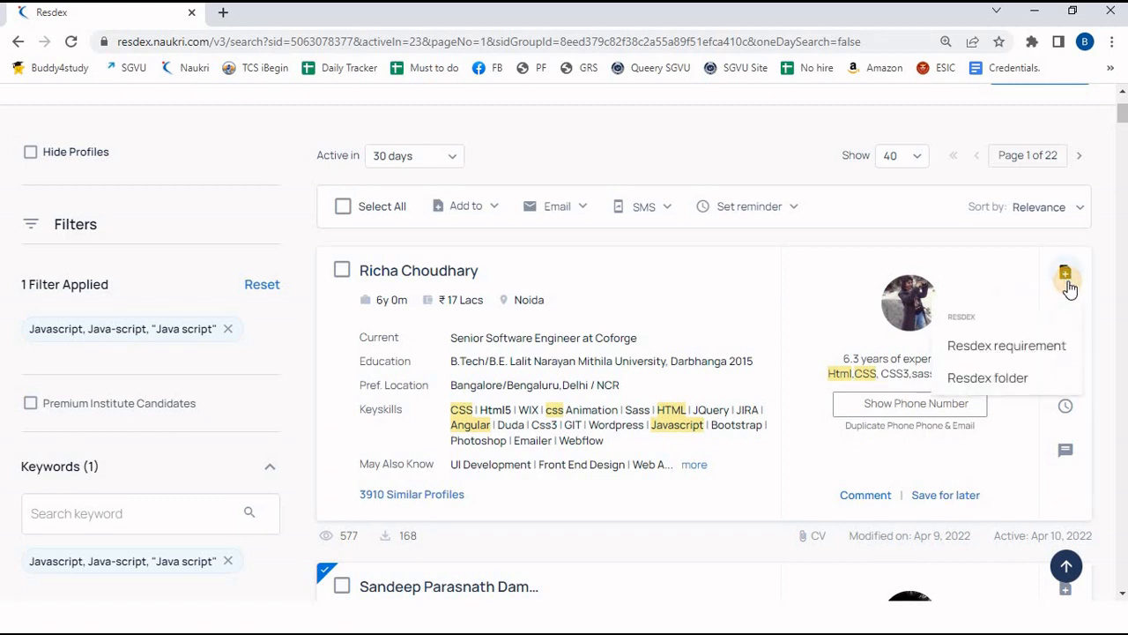
pyautogui.click(999, 386)
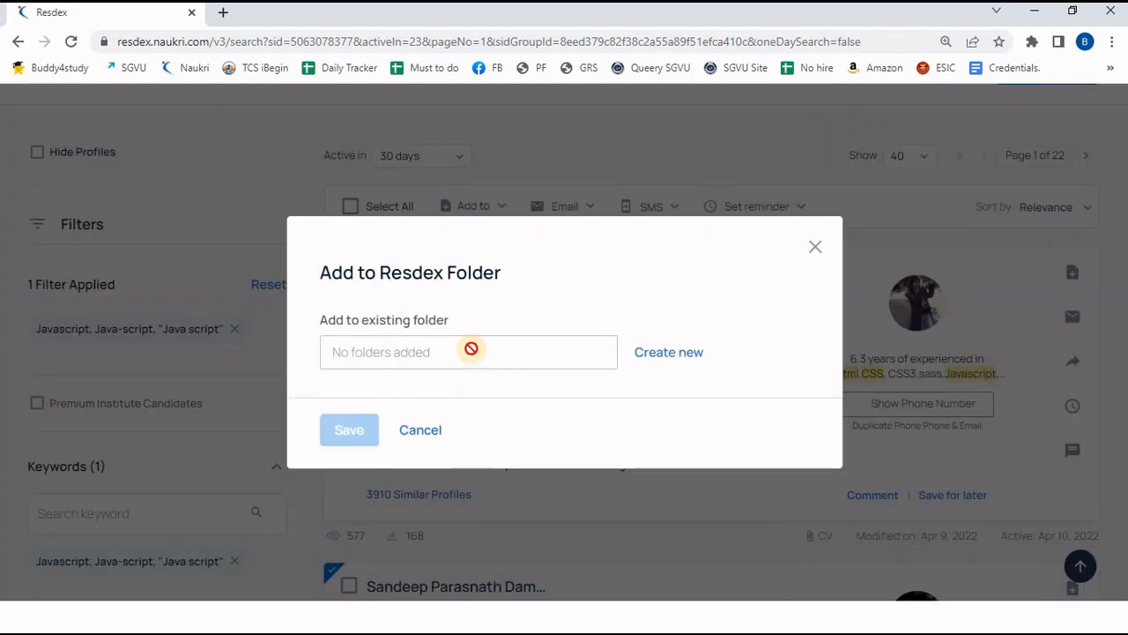
pyautogui.click(657, 355)
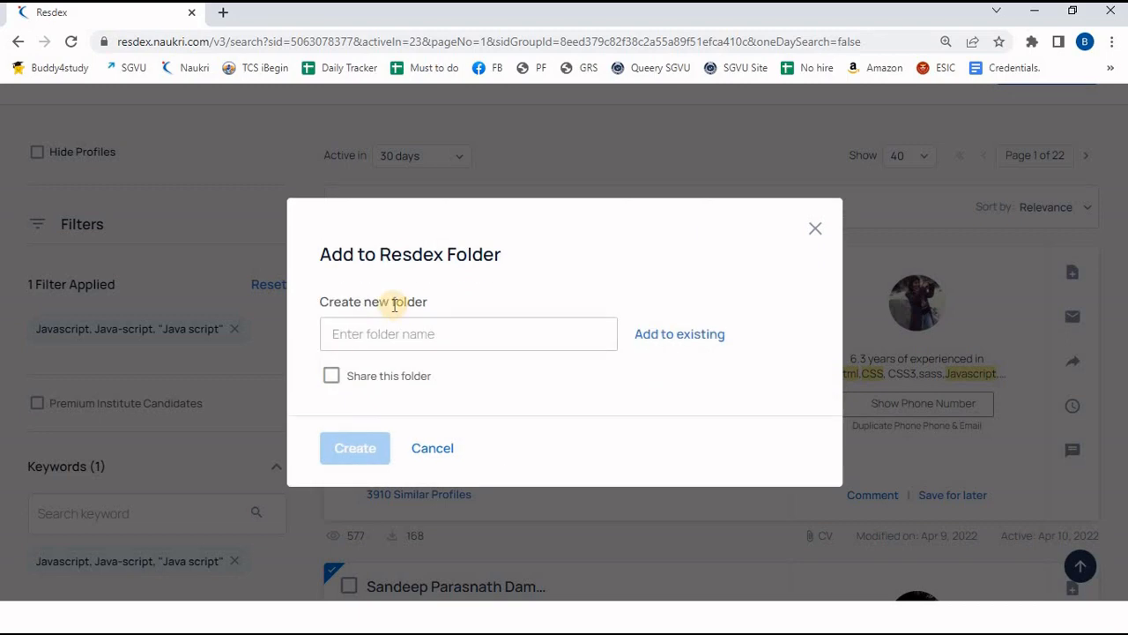
pyautogui.click(390, 334)
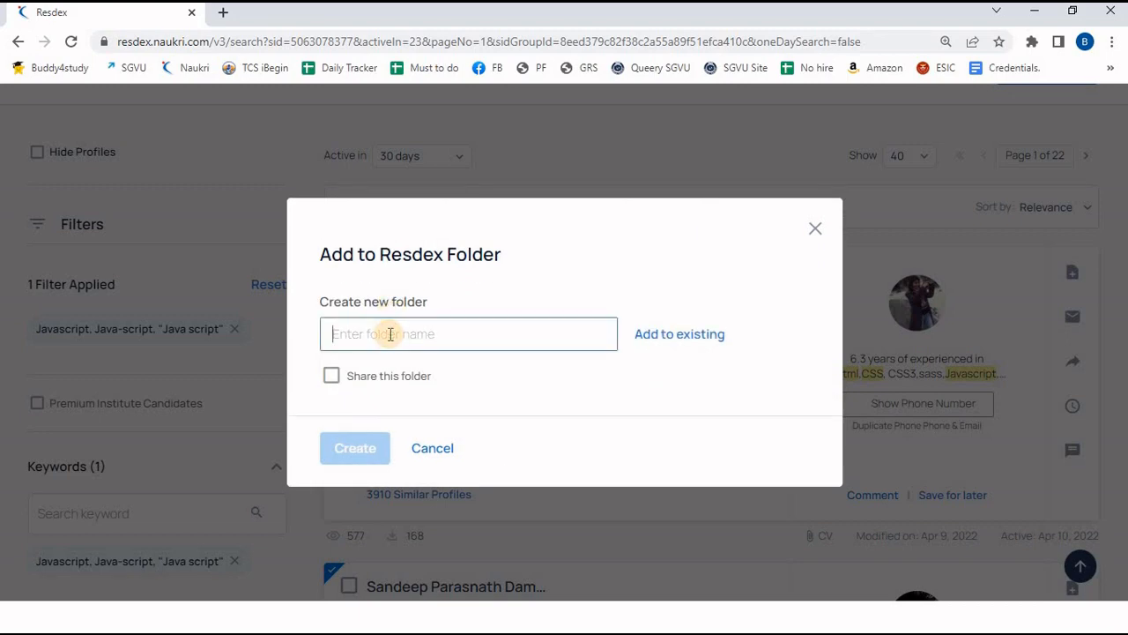
pyautogui.write('Frontned developer')
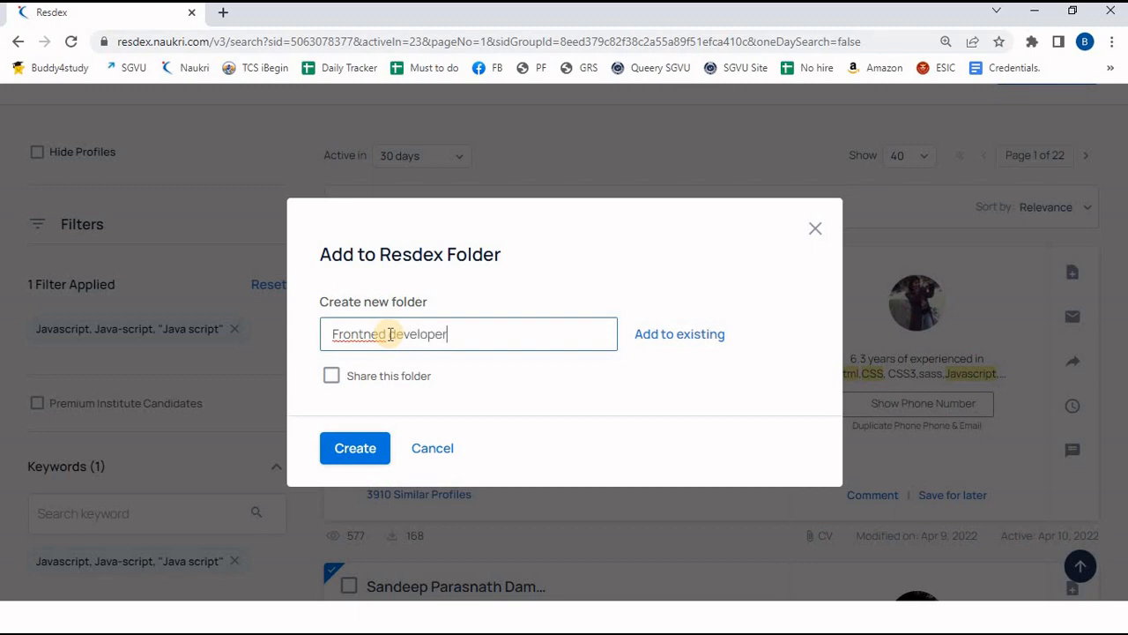
pyautogui.click(360, 441)
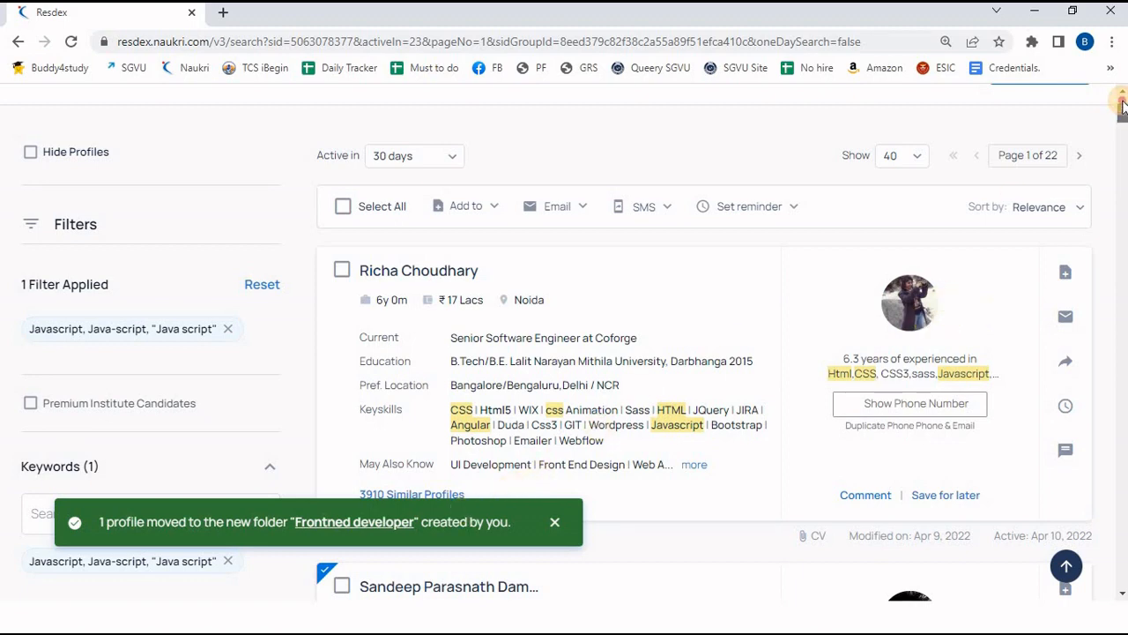
# Look through the refined candidate profiles, examining their key skills, experience and preferred locations.
pyautogui.scroll(2, 1122, 106)
pyautogui.scroll(-3, 1122, 119)
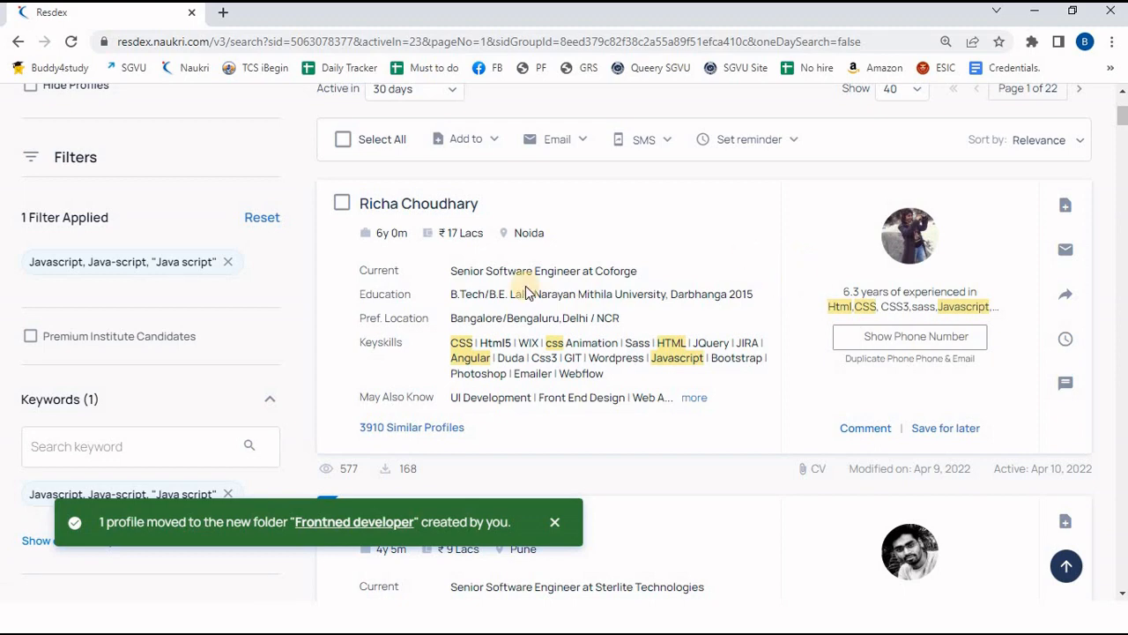
pyautogui.scroll(3, 659, 100)
pyautogui.click(660, 100)
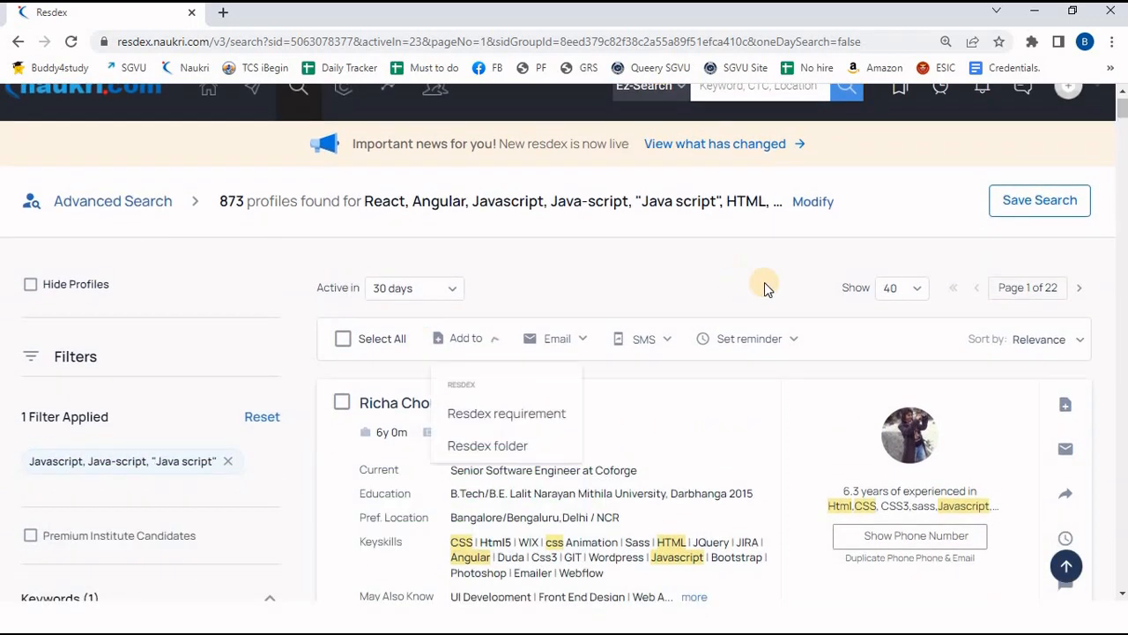
pyautogui.scroll(1, 764, 287)
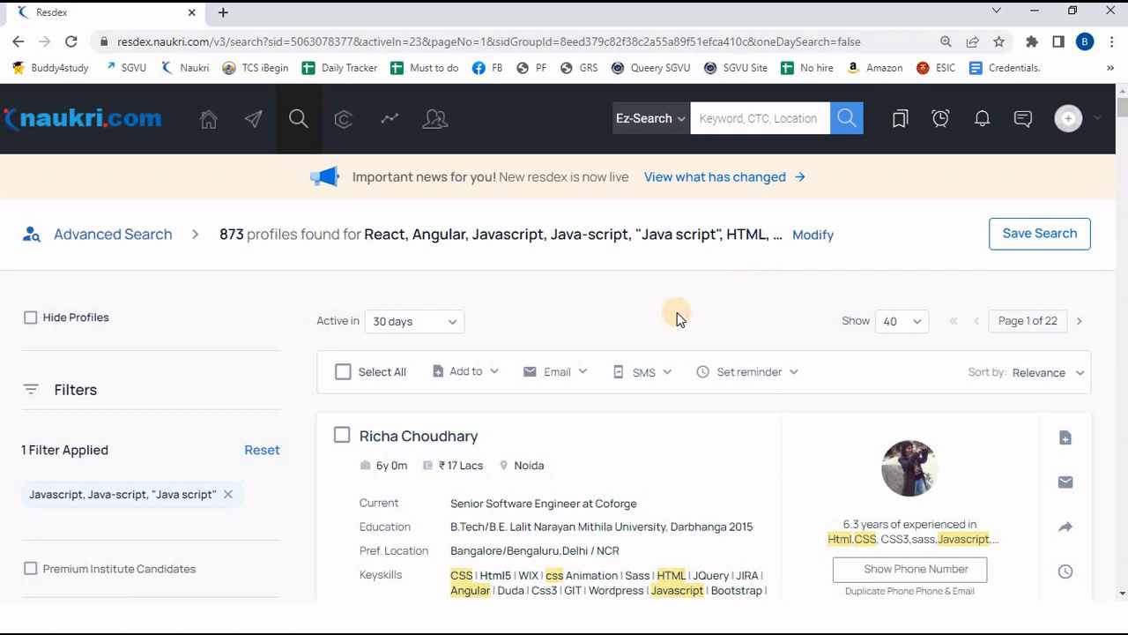
pyautogui.scroll(-1, 677, 317)
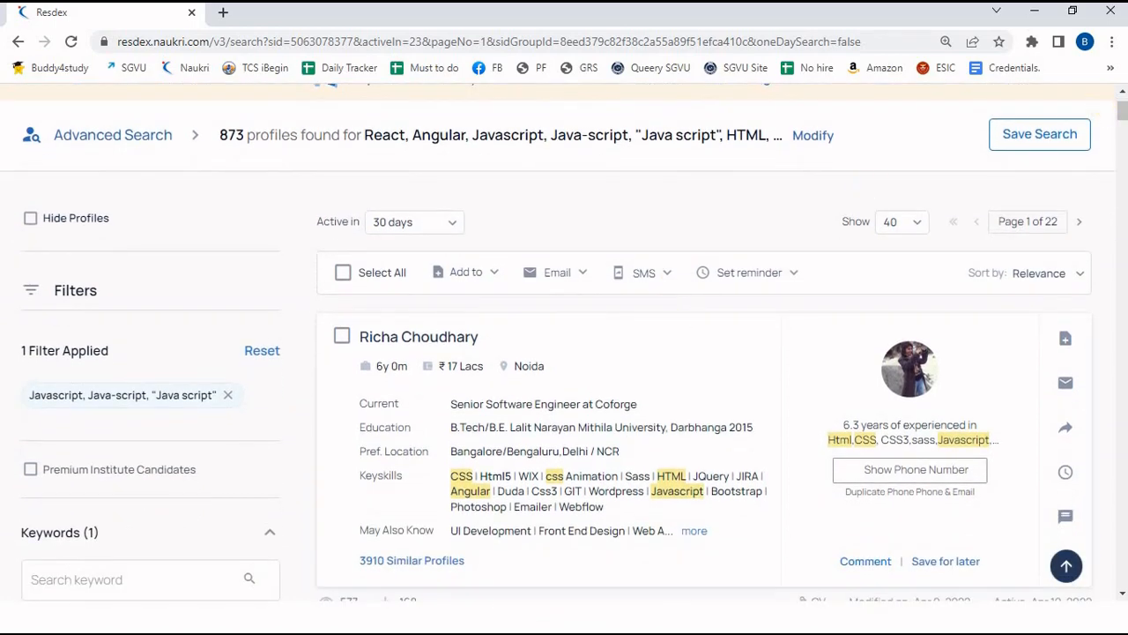
pyautogui.moveTo(1127, 123); pyautogui.dragTo(1126, 152)
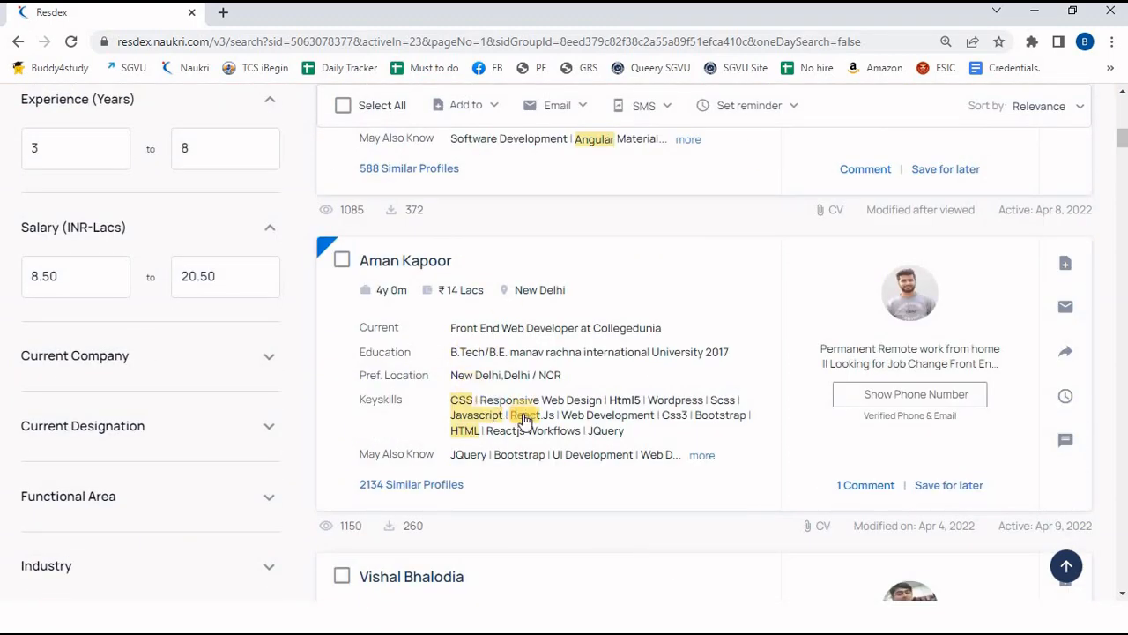
pyautogui.scroll(-5, 477, 436)
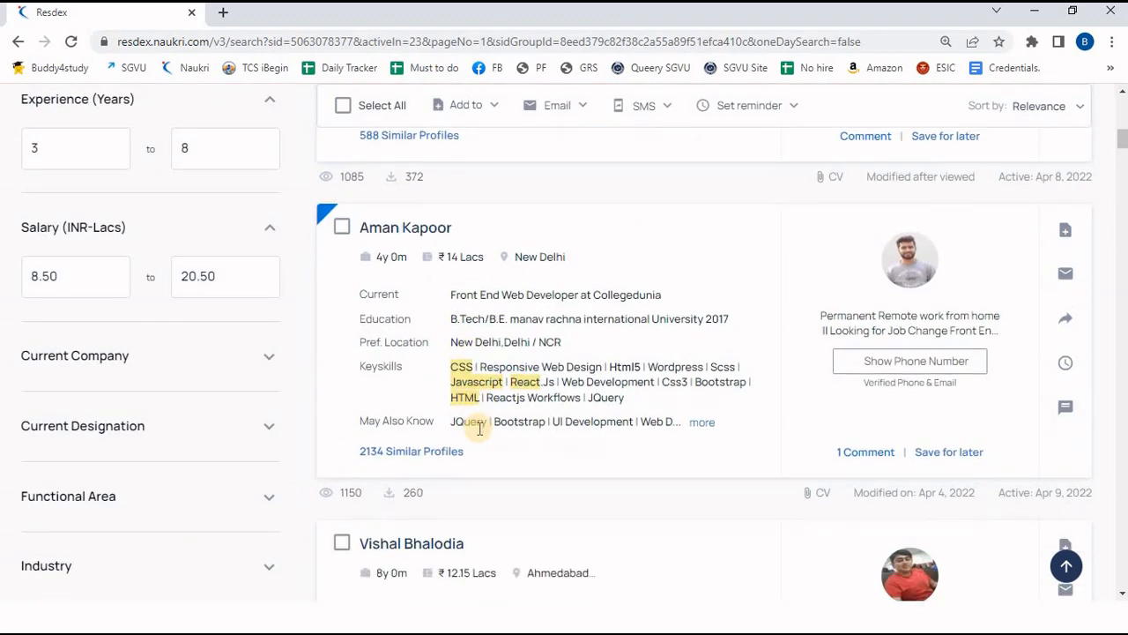
pyautogui.scroll(-4, 479, 433)
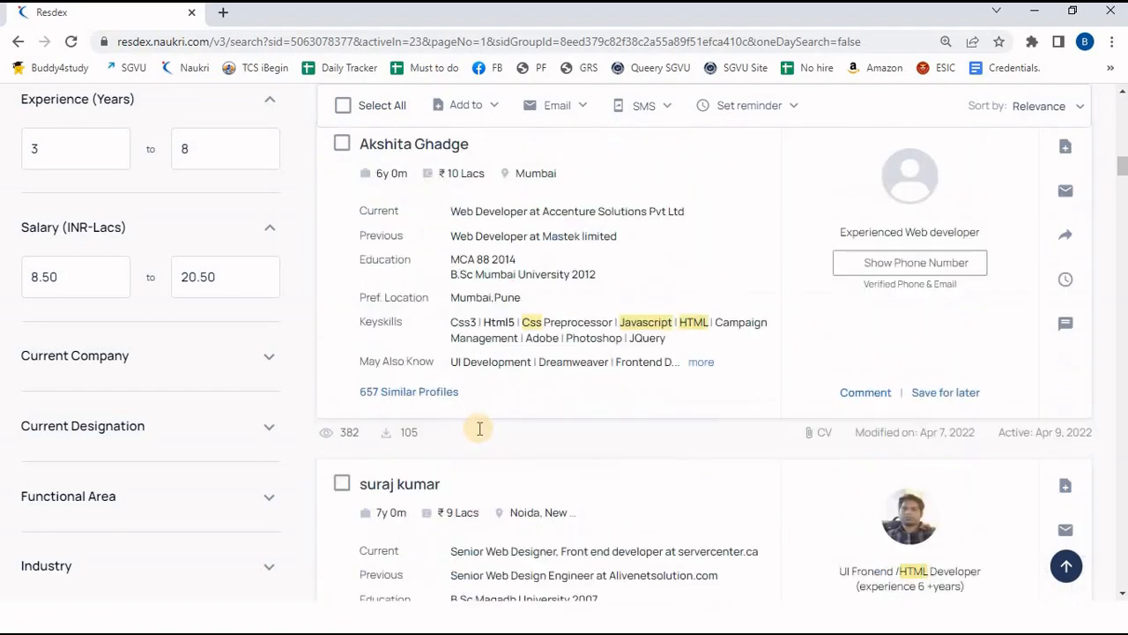
pyautogui.scroll(3, 479, 433)
pyautogui.scroll(10, 479, 433)
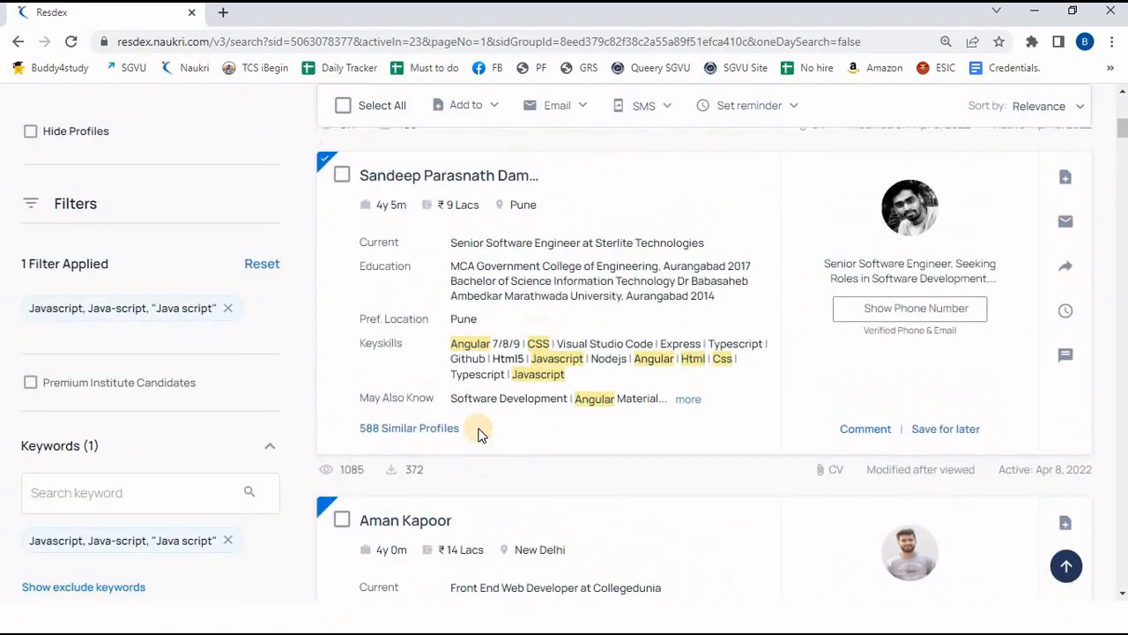
pyautogui.scroll(6, 472, 431)
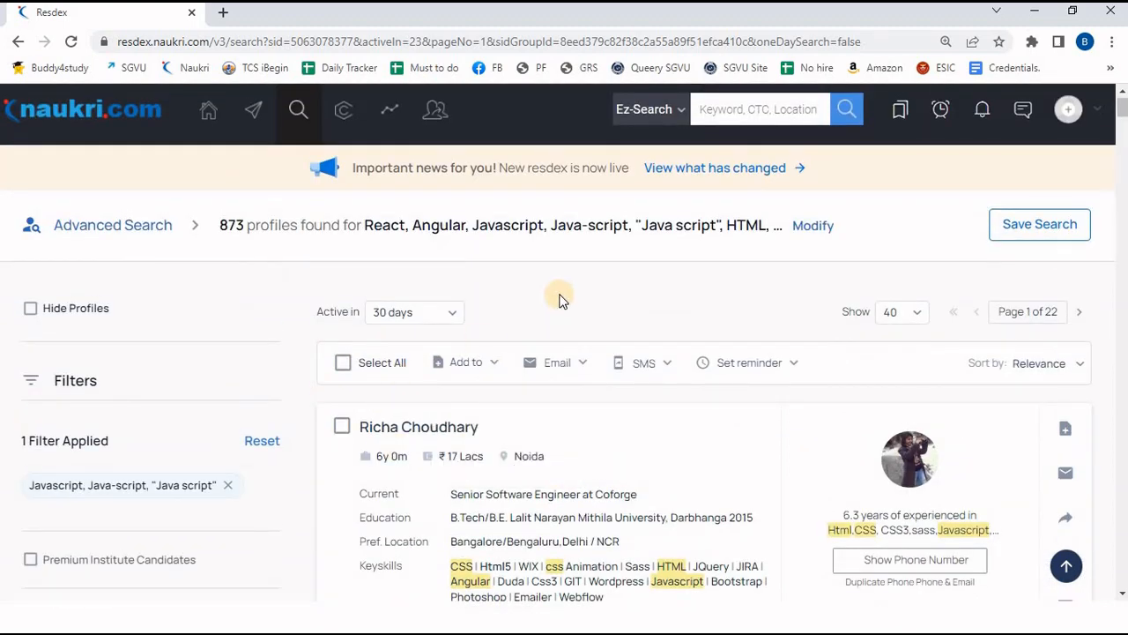
pyautogui.scroll(-1, 562, 300)
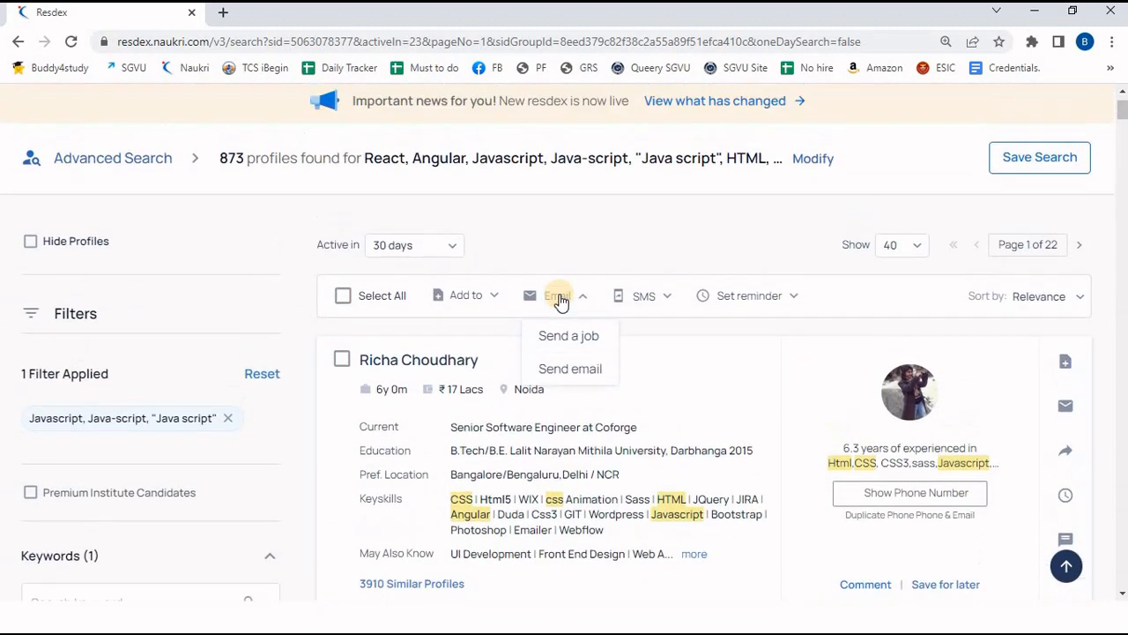
pyautogui.scroll(1, 559, 297)
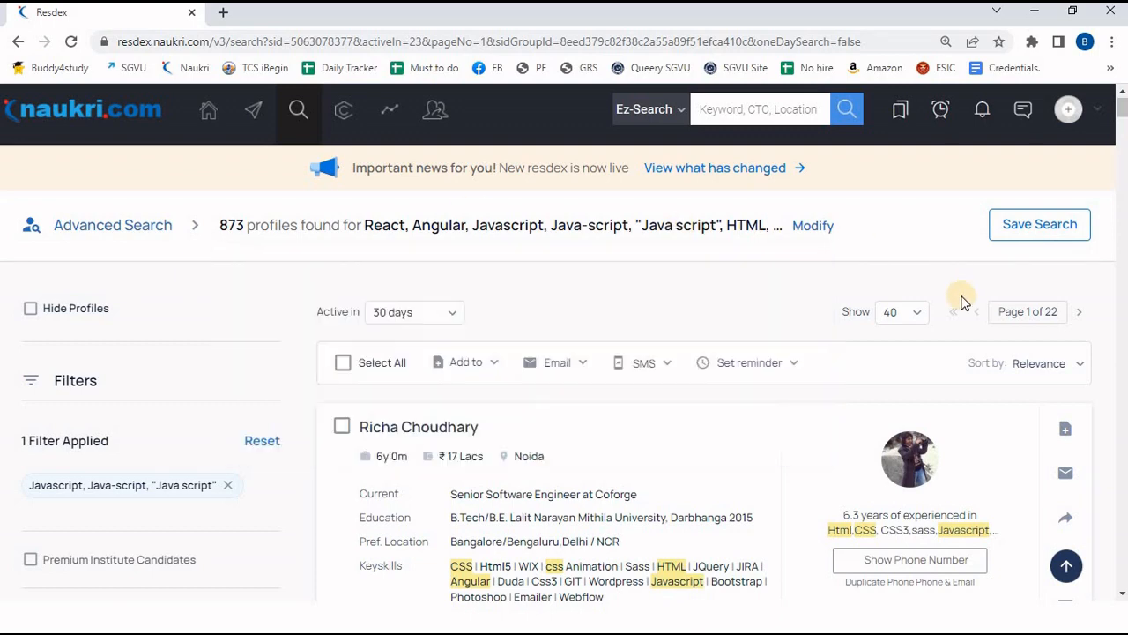